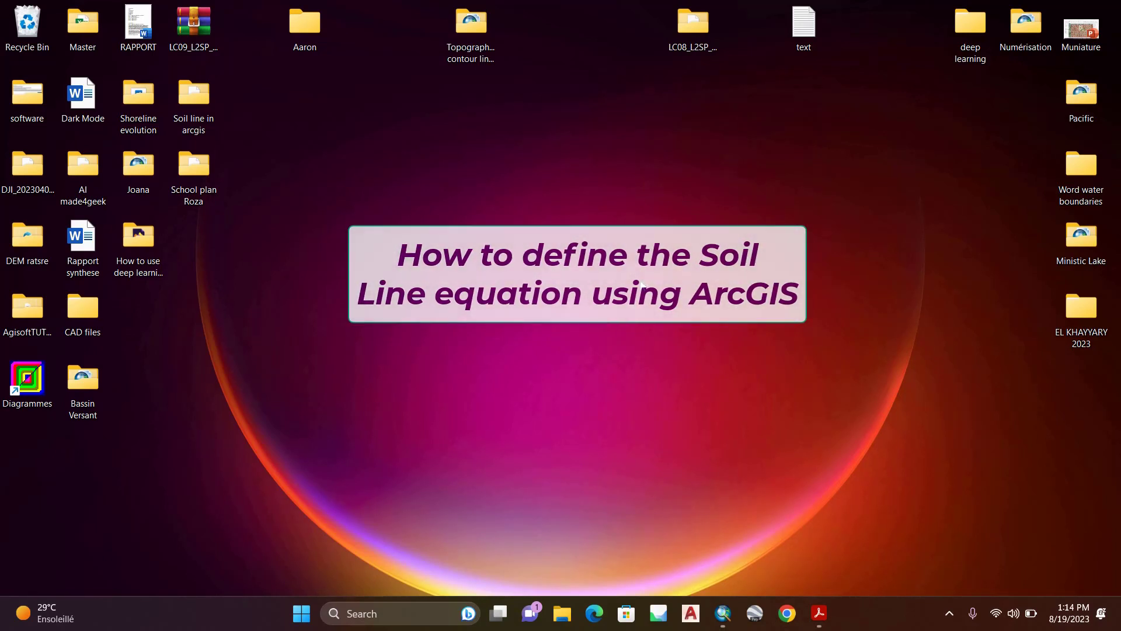
Step: Restore the exam PDF at page 5, the ENVI 2D scatter plot section
click(820, 614)
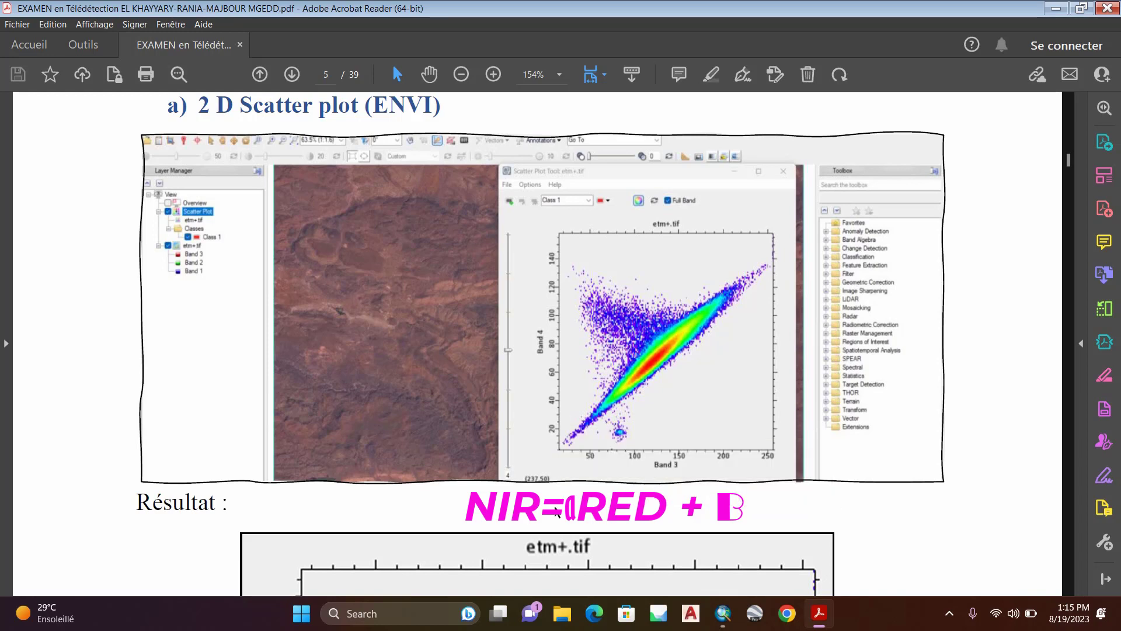
Step: Minimize Acrobat Reader so the Windows desktop shows
click(1056, 8)
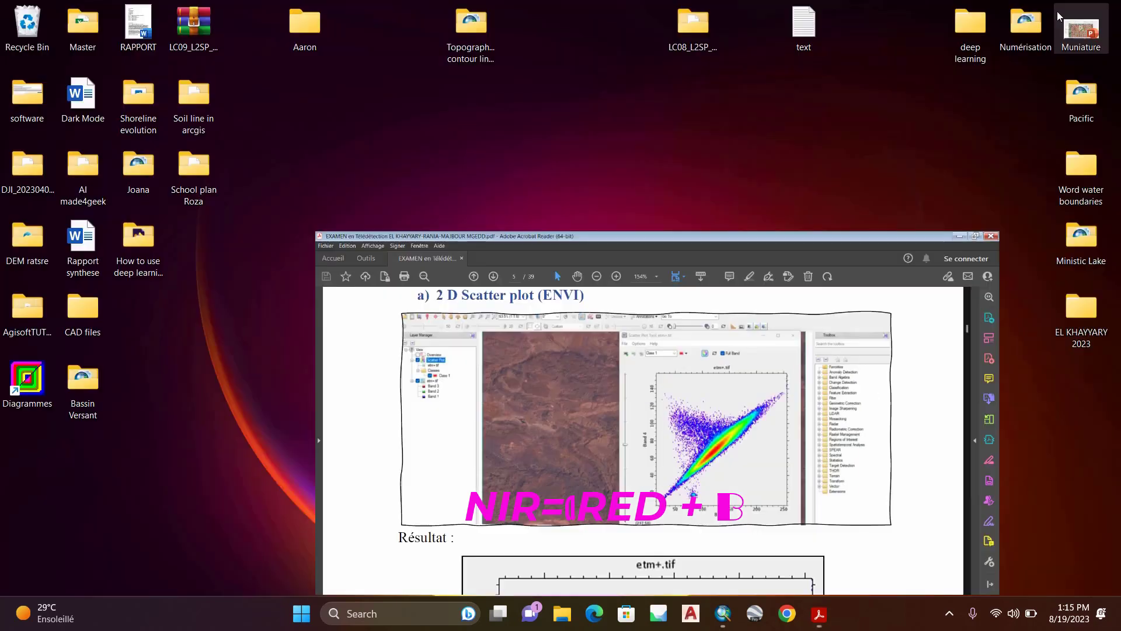
Step: Locate SR_B4 and SR_B5 in the LC09 folder under Soil line in arcgis, then minimize Explorer
double_click(202, 104)
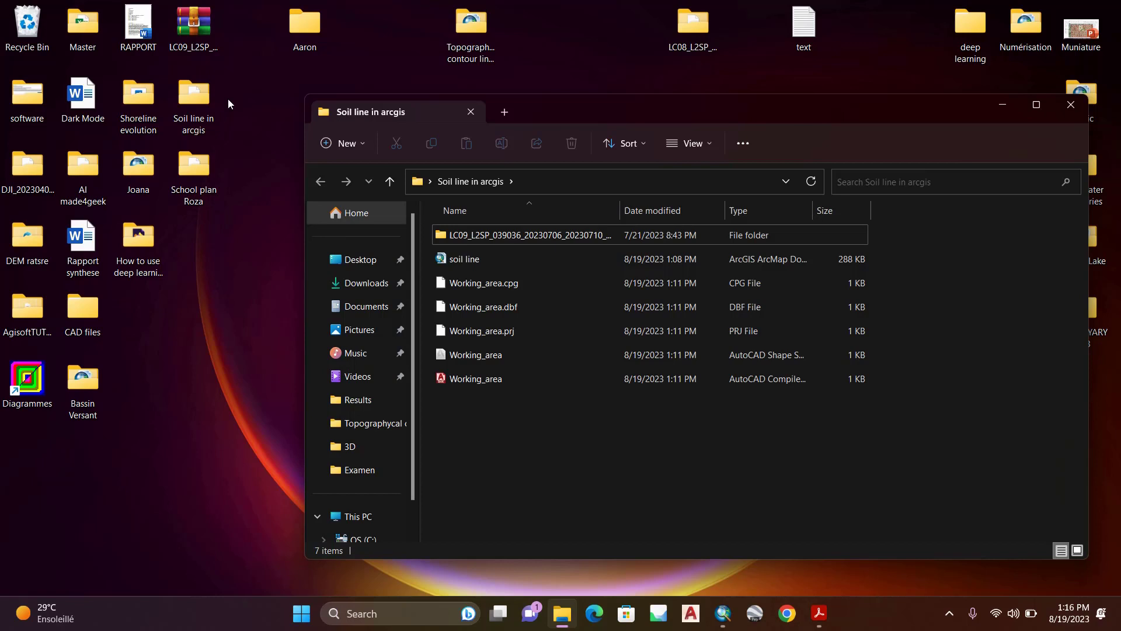
click(517, 236)
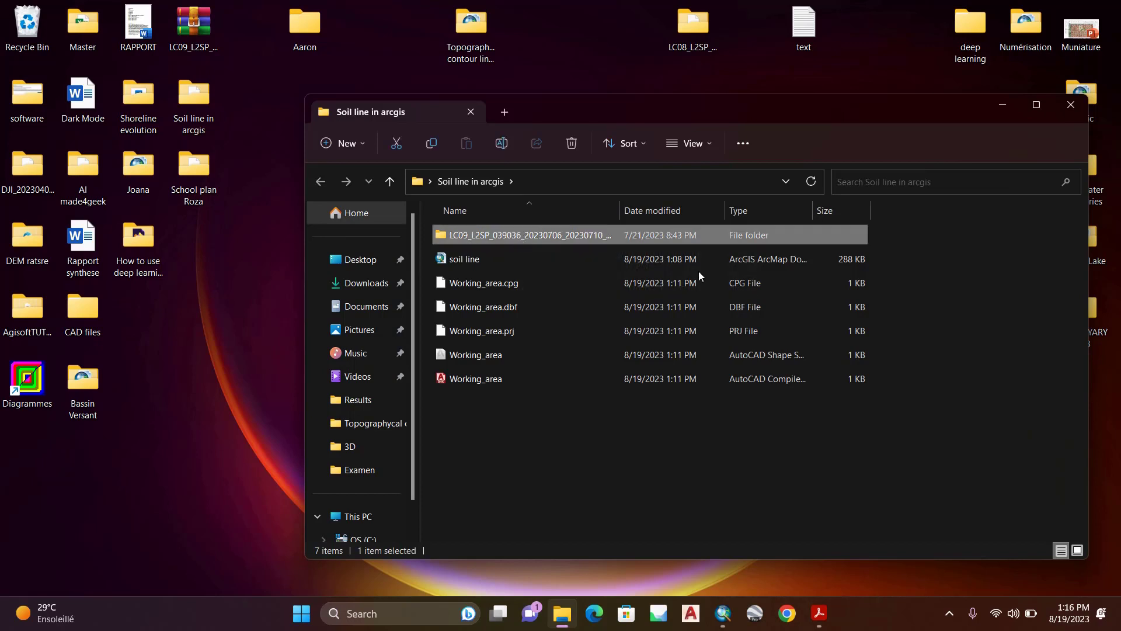
double_click(518, 236)
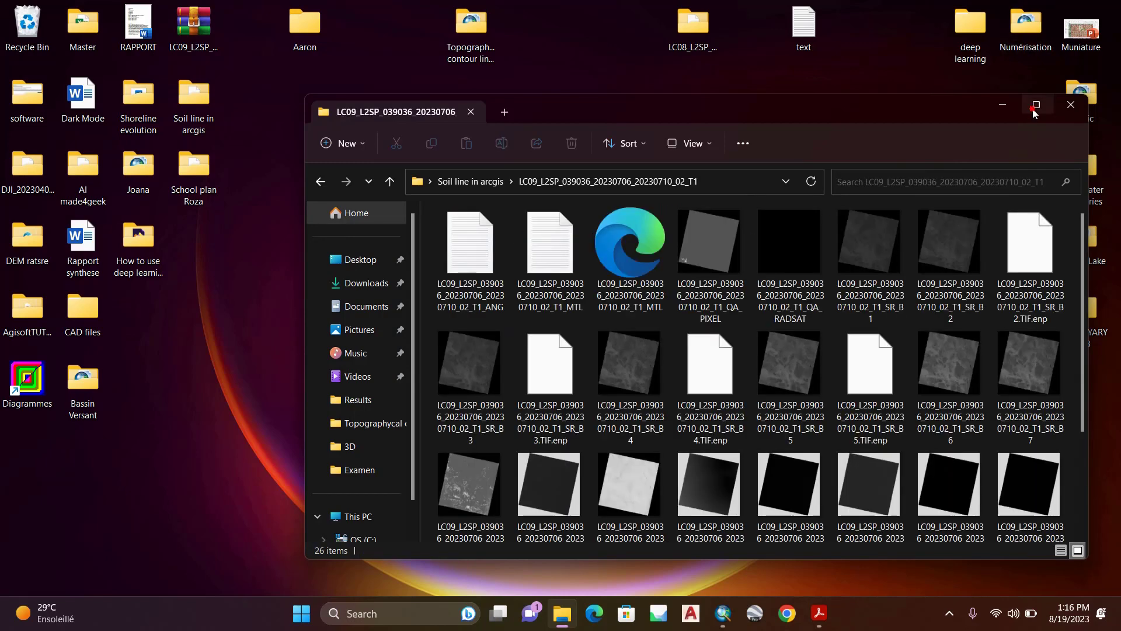
click(1033, 110)
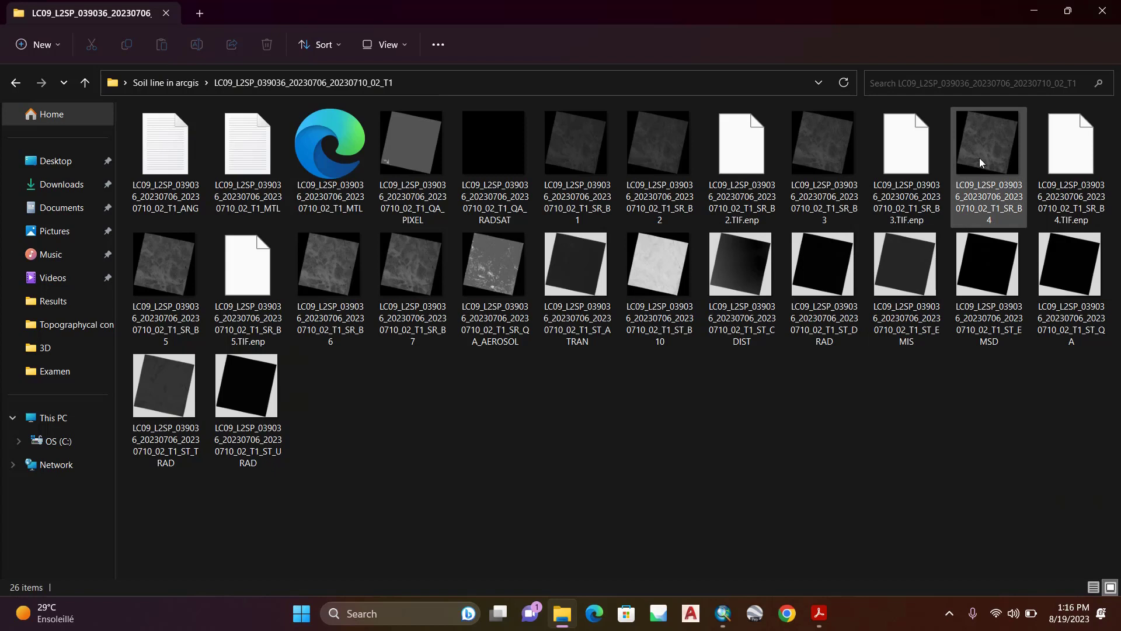
click(988, 145)
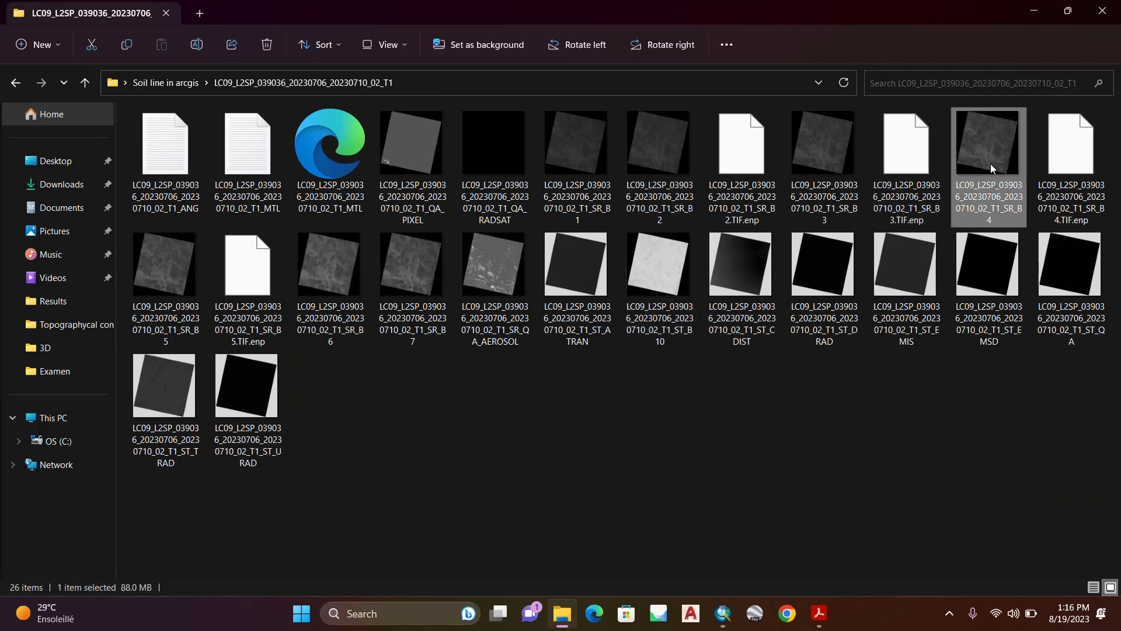
ctrl+click(184, 258)
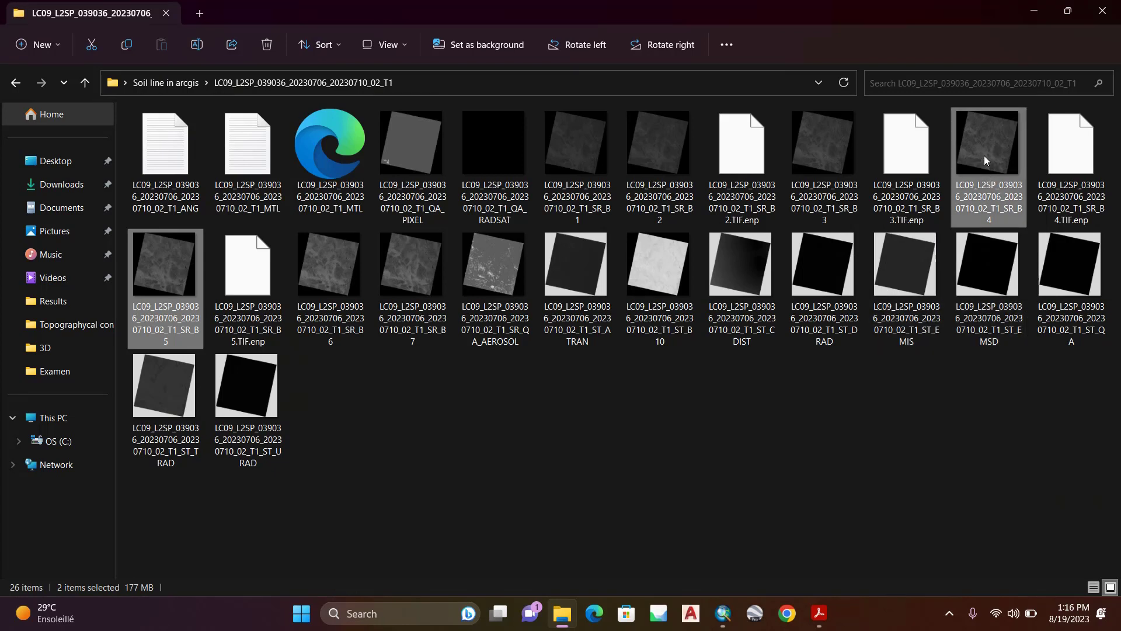
mouse_move(987, 149)
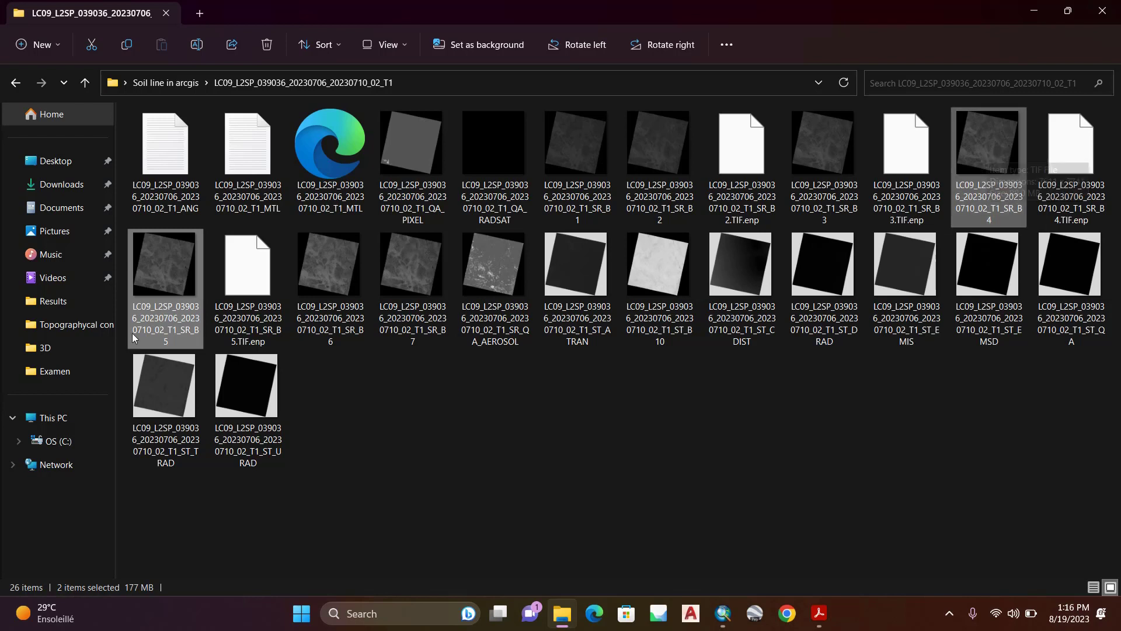
mouse_move(156, 298)
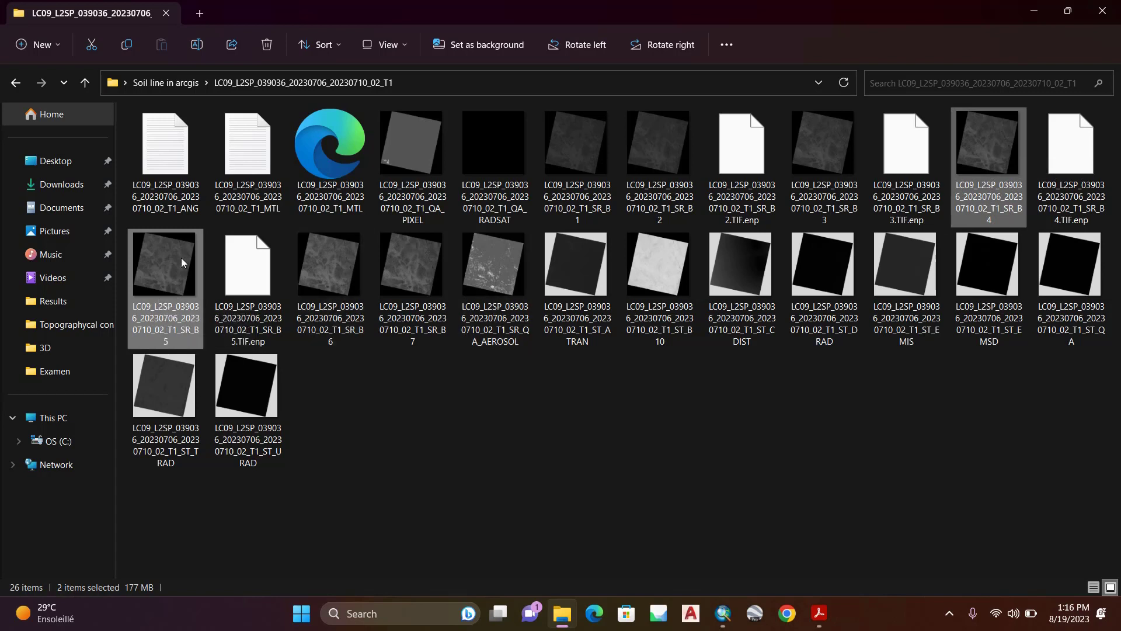
mouse_move(182, 258)
click(1046, 11)
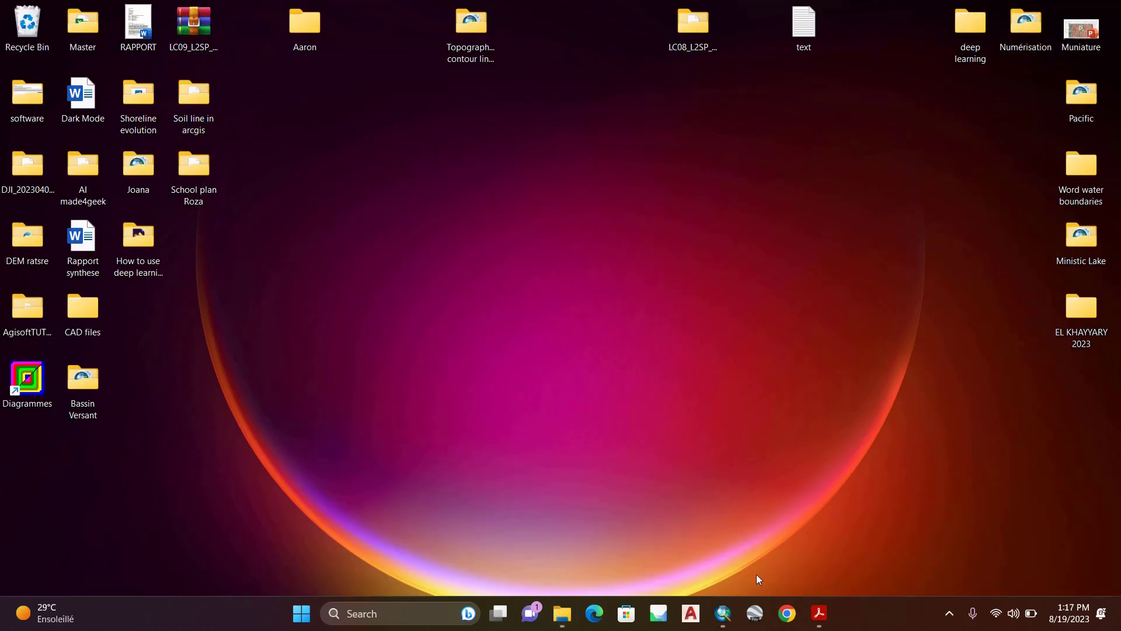
Step: Back in ArcMap, browse Add Data to the LC09 Landsat folder in Soil line in arcgis
click(724, 613)
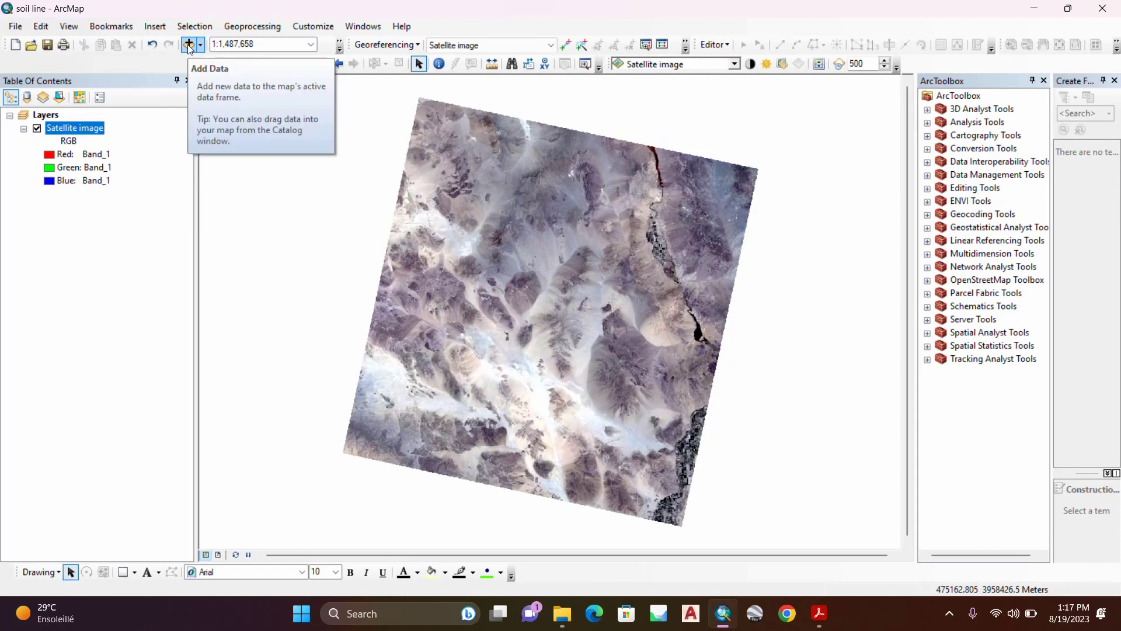
click(190, 46)
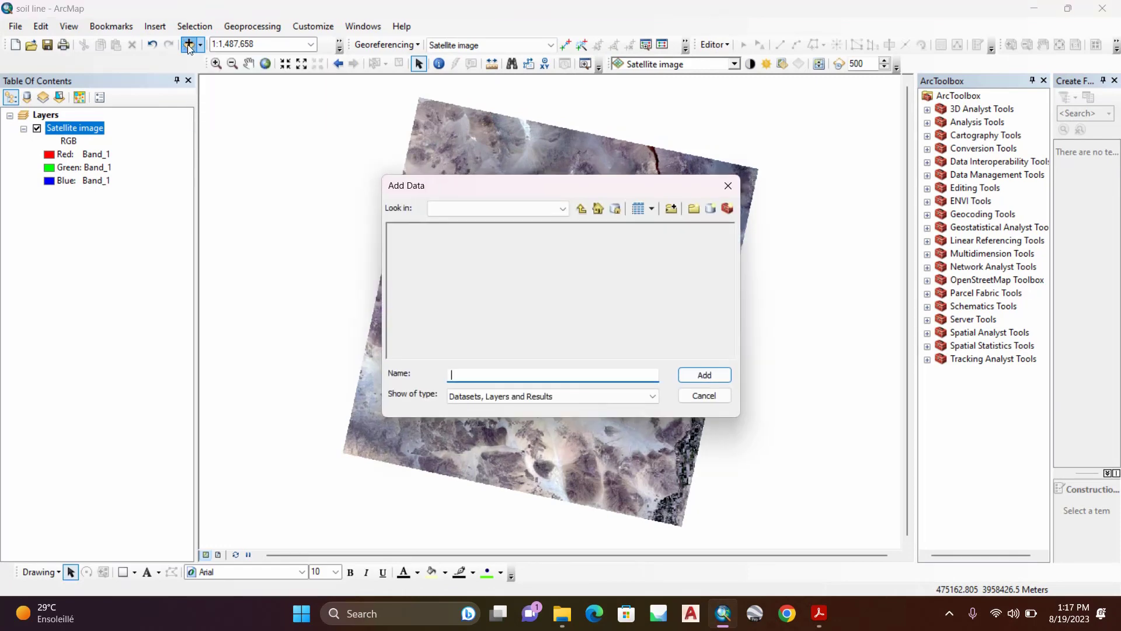
click(556, 212)
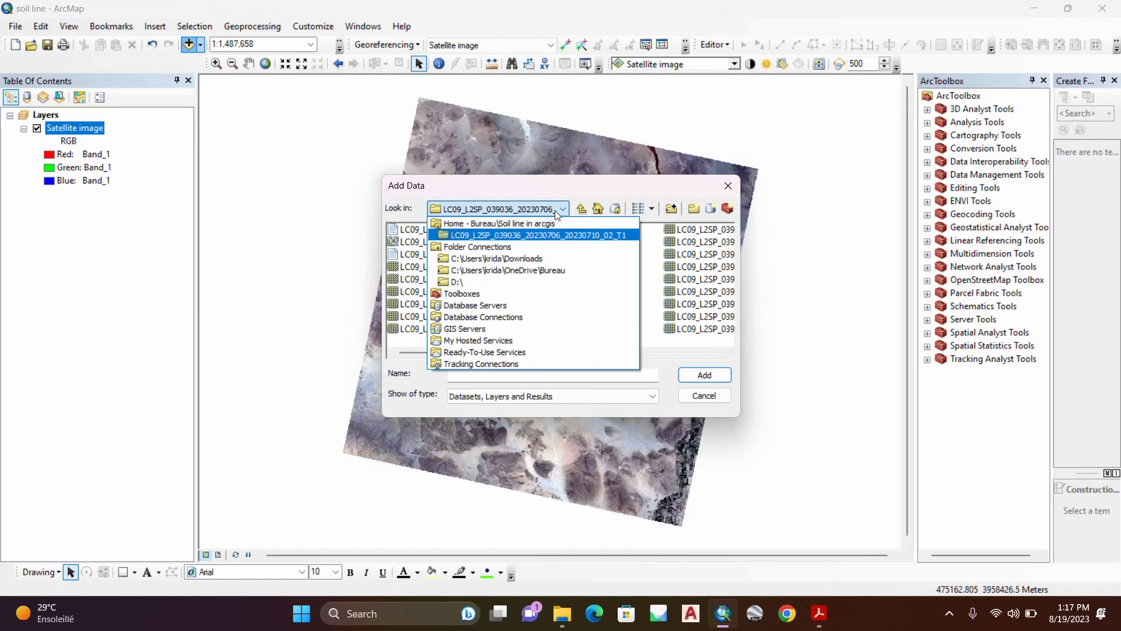
click(551, 270)
click(413, 268)
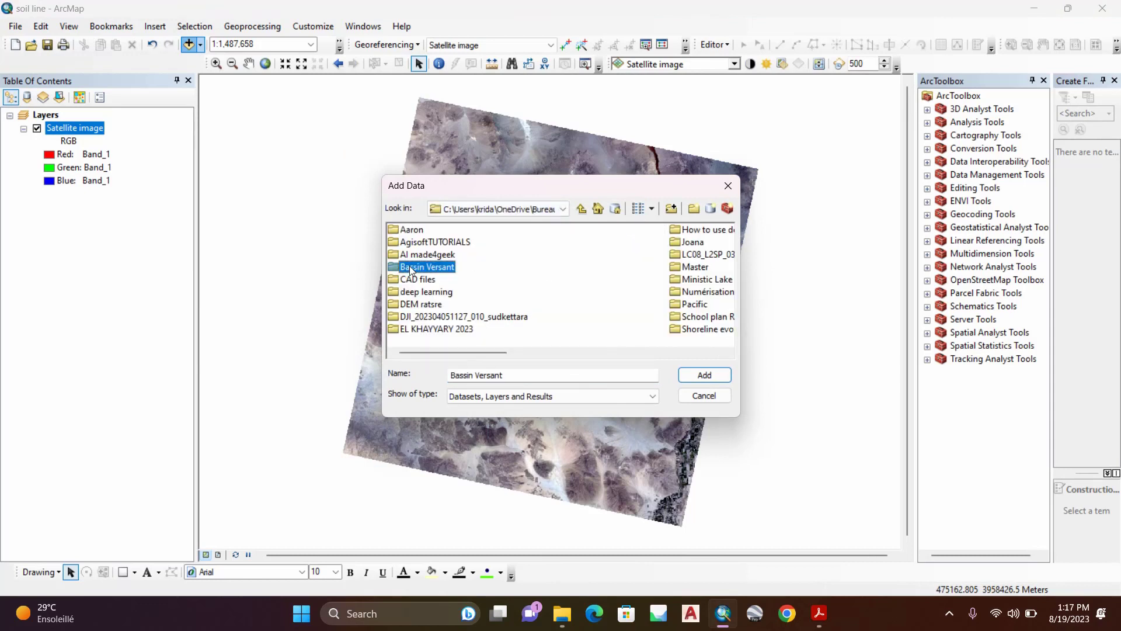
key(s)
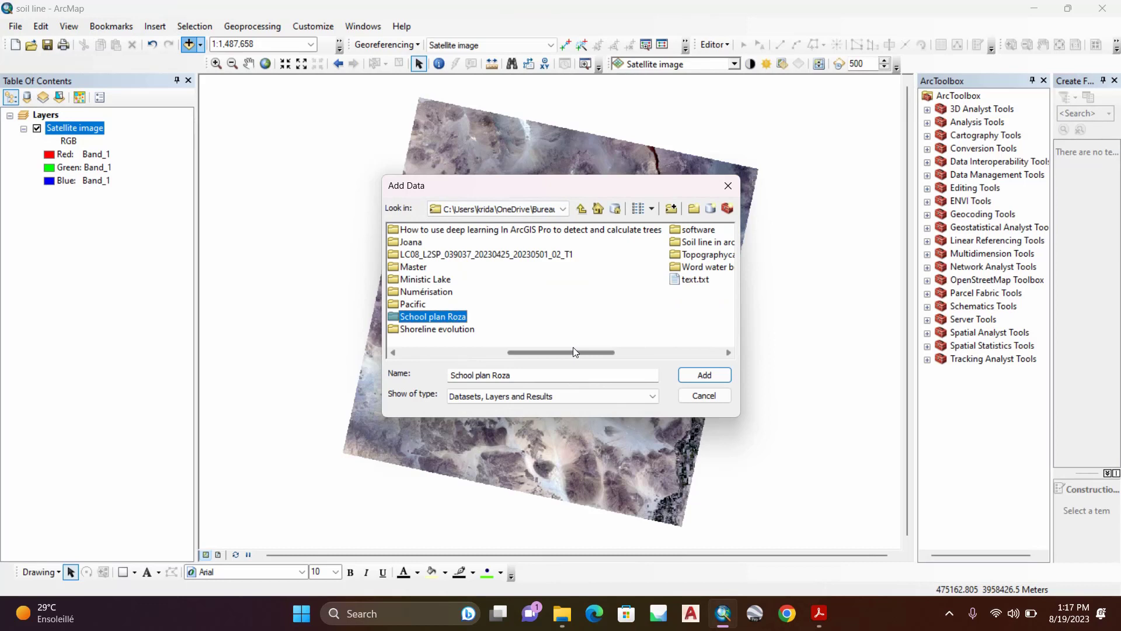
click(699, 244)
double_click(705, 244)
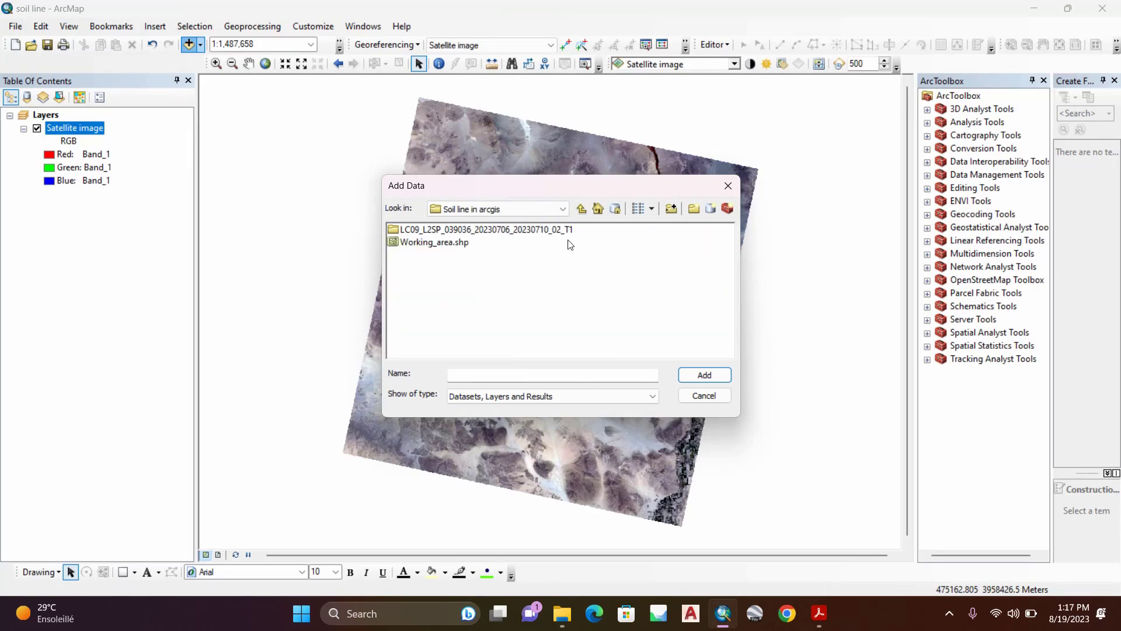
double_click(479, 232)
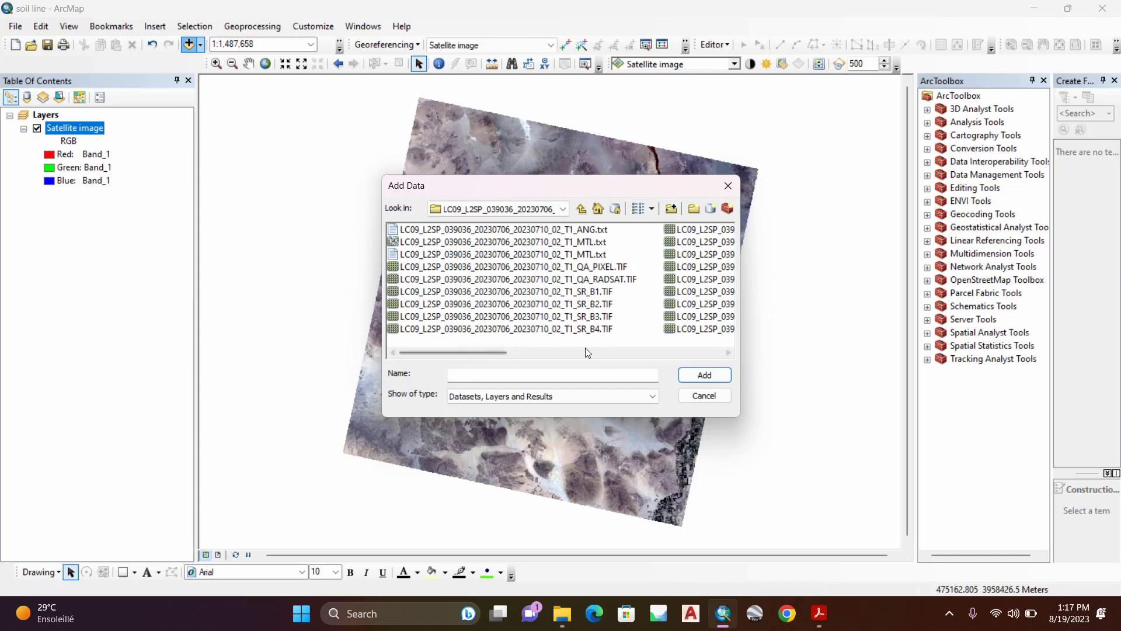
Step: Add SR_B4.TIF and SR_B5.TIF to the map as new layers
click(581, 327)
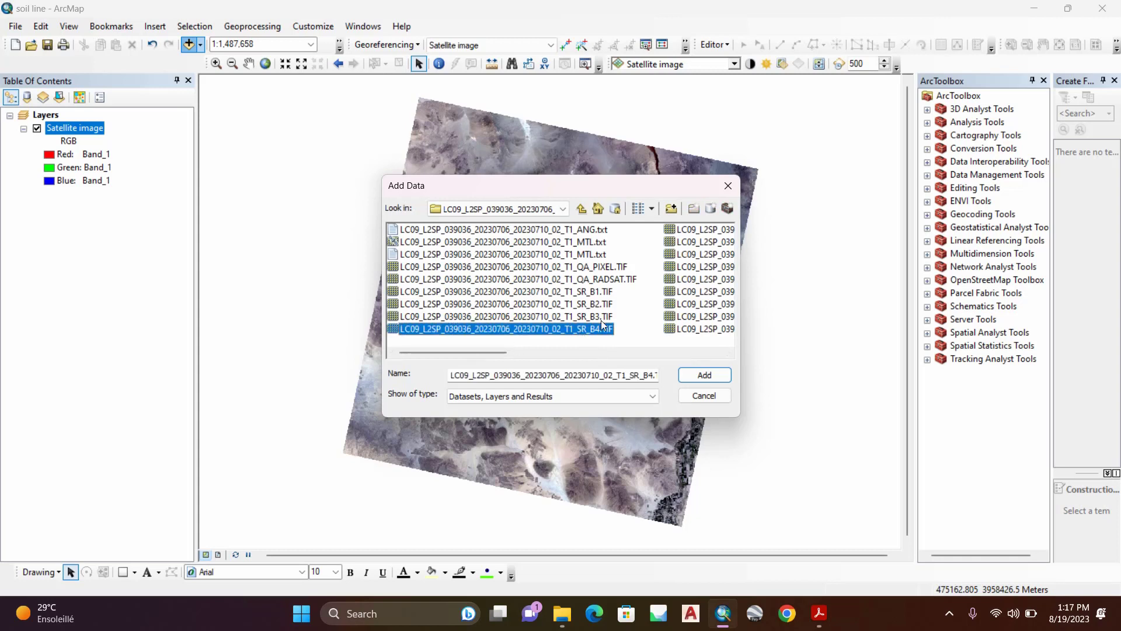
ctrl+click(688, 230)
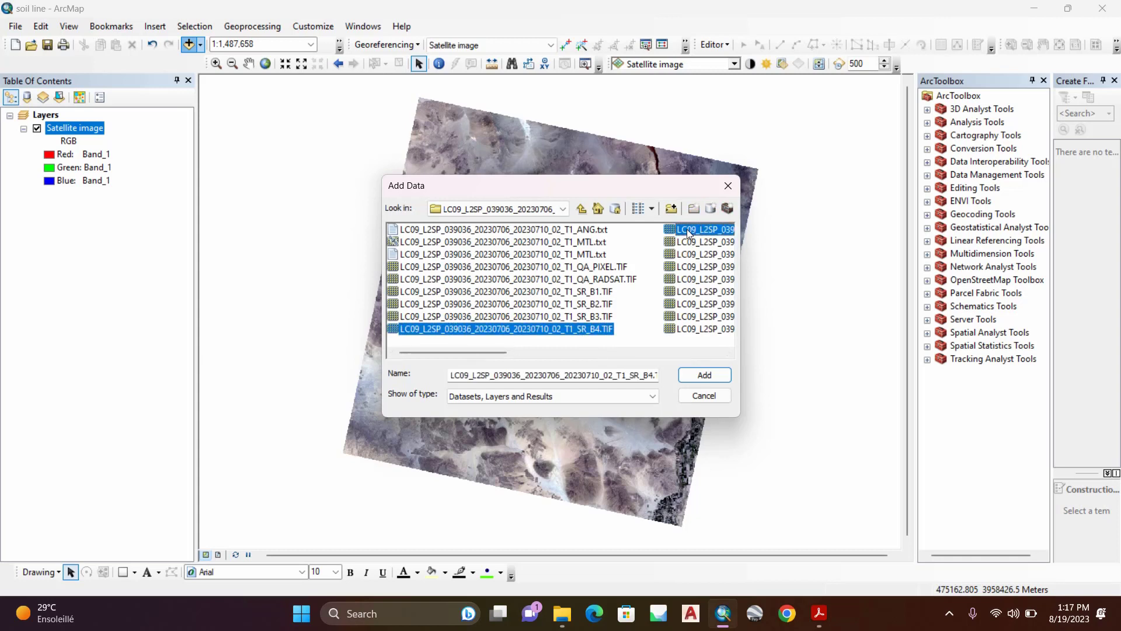
click(729, 353)
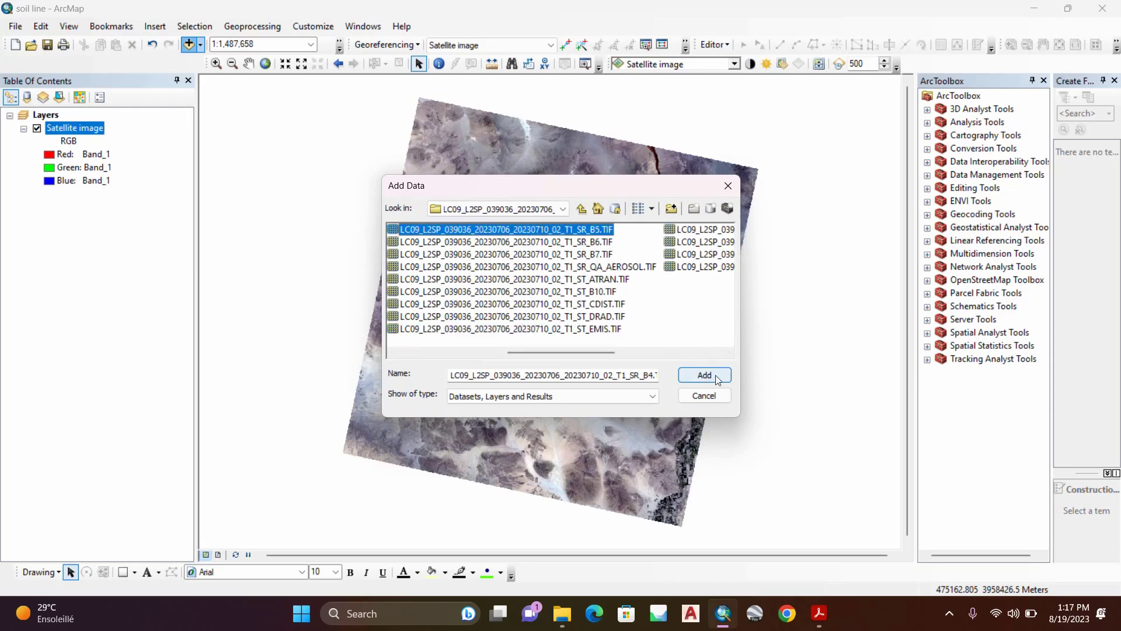
click(713, 375)
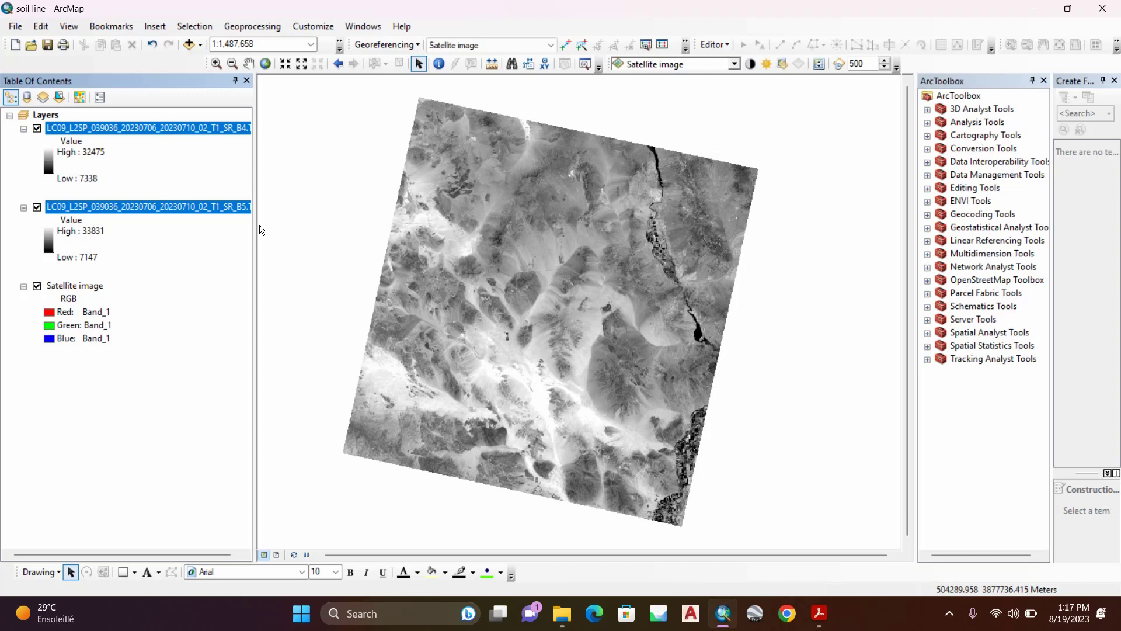
drag(175, 209, 153, 175)
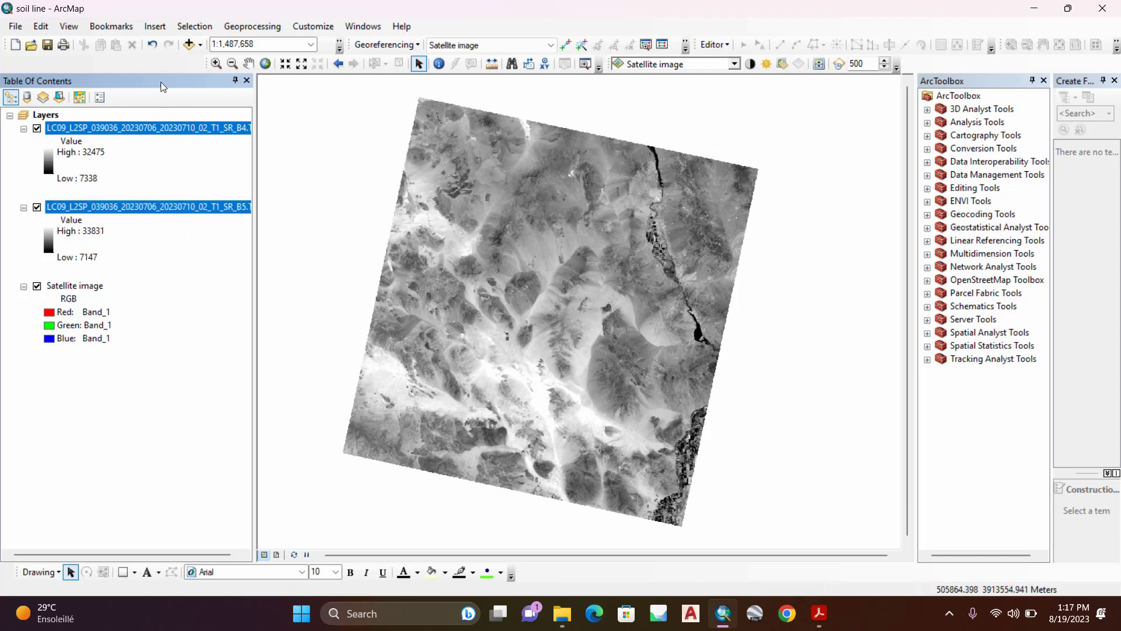
Step: Add the Working_area shapefile from Soil line in arcgis to the map
click(189, 45)
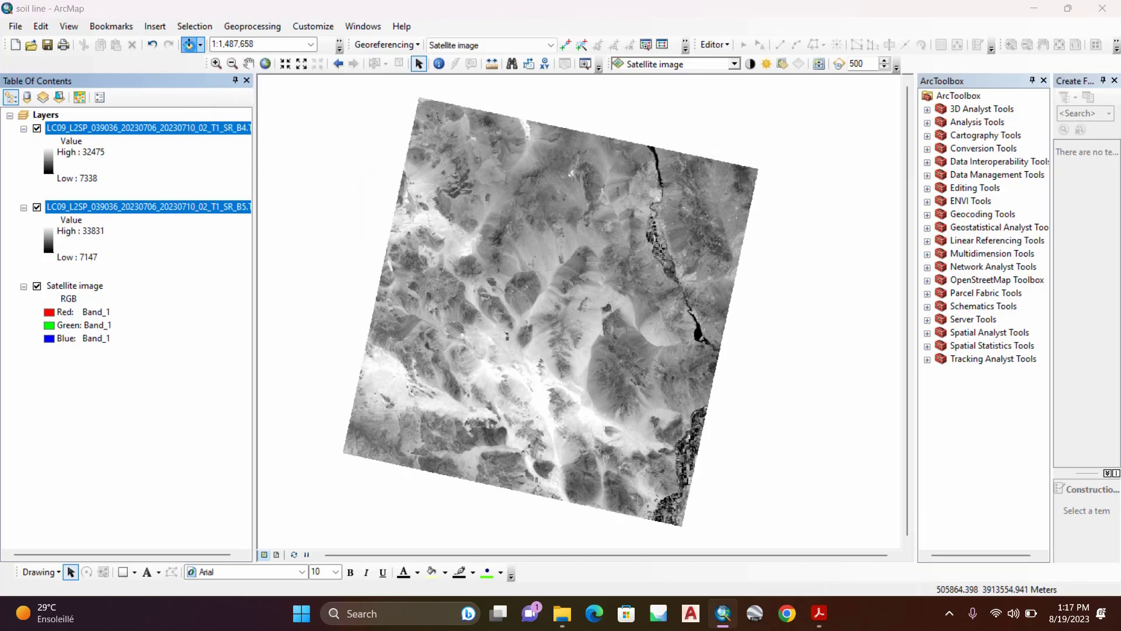
click(582, 209)
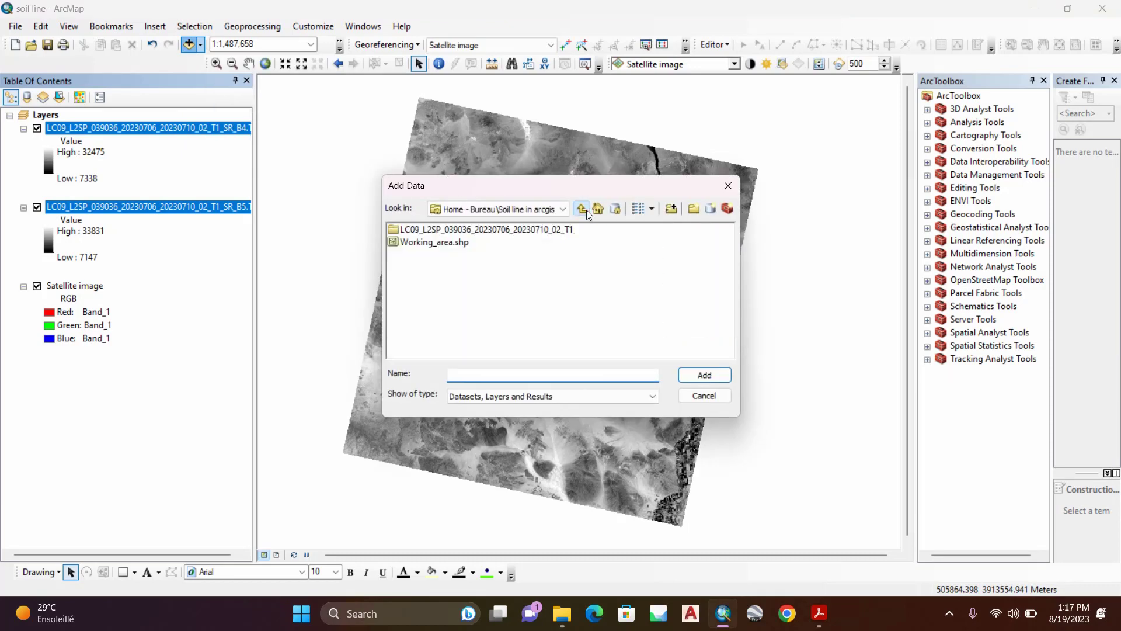
click(449, 244)
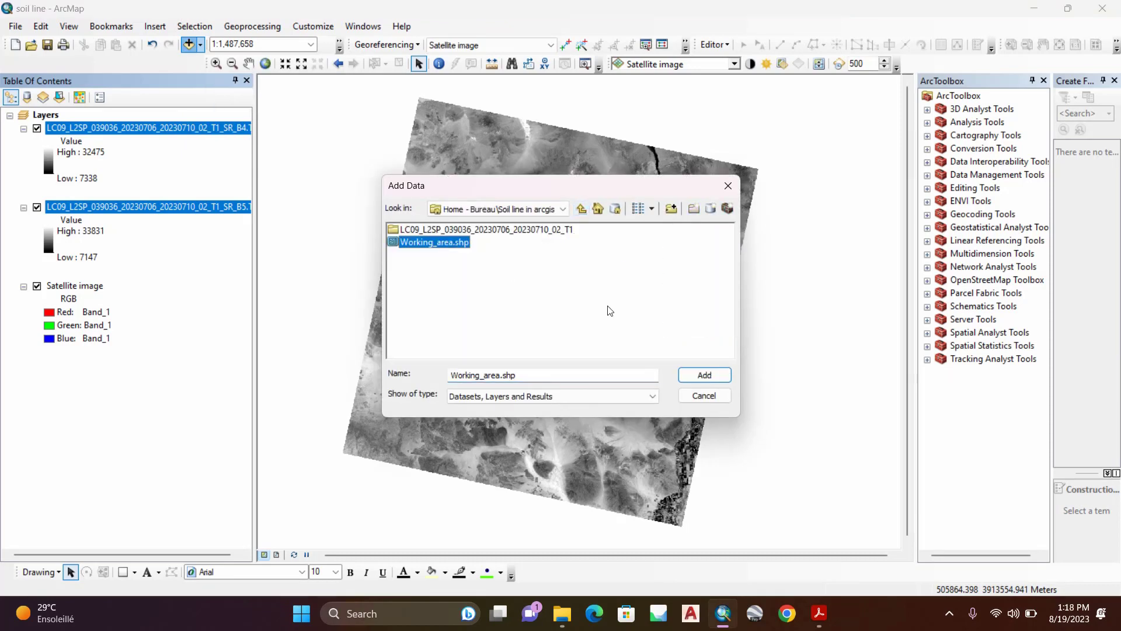
click(721, 377)
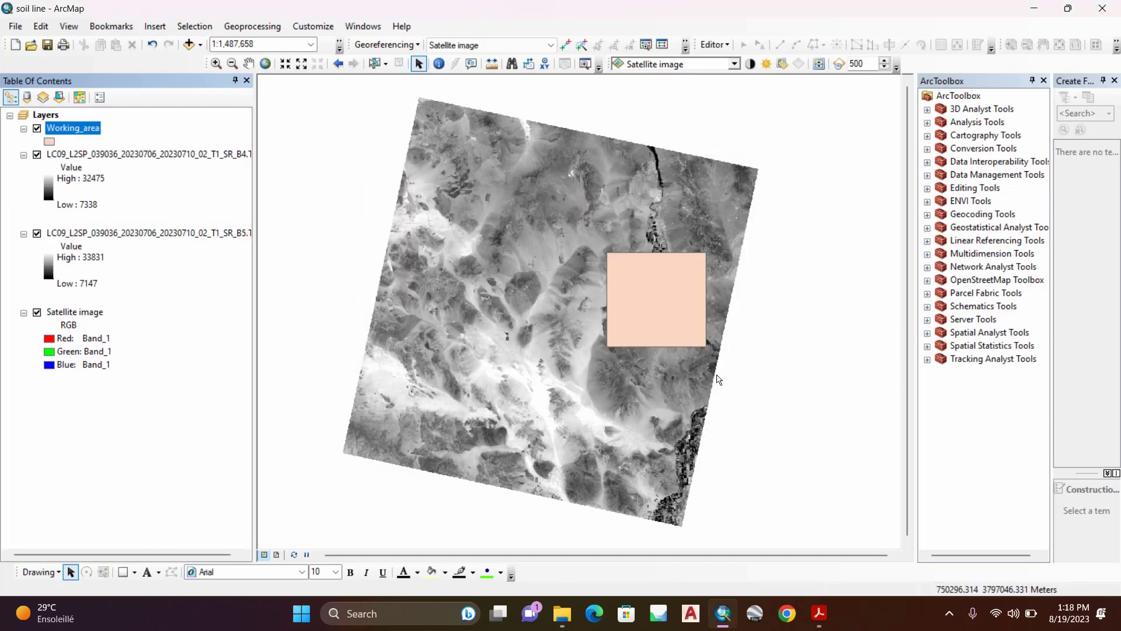
Step: Give Working_area no fill and a red outline, zoom to it, and hide SR_B4
click(49, 142)
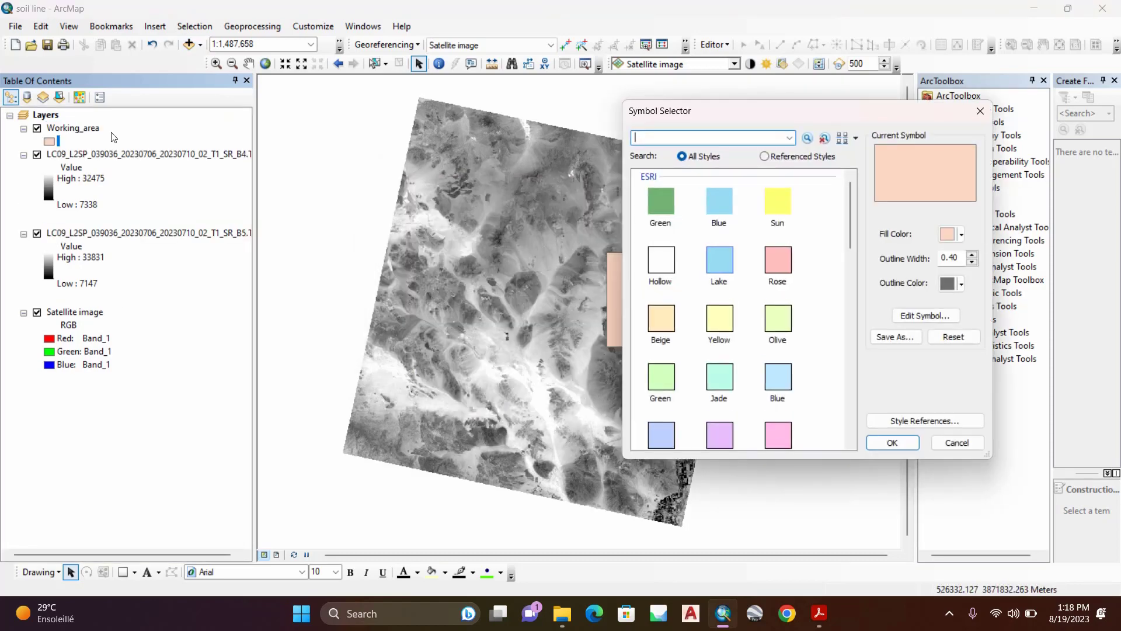
click(961, 234)
click(975, 255)
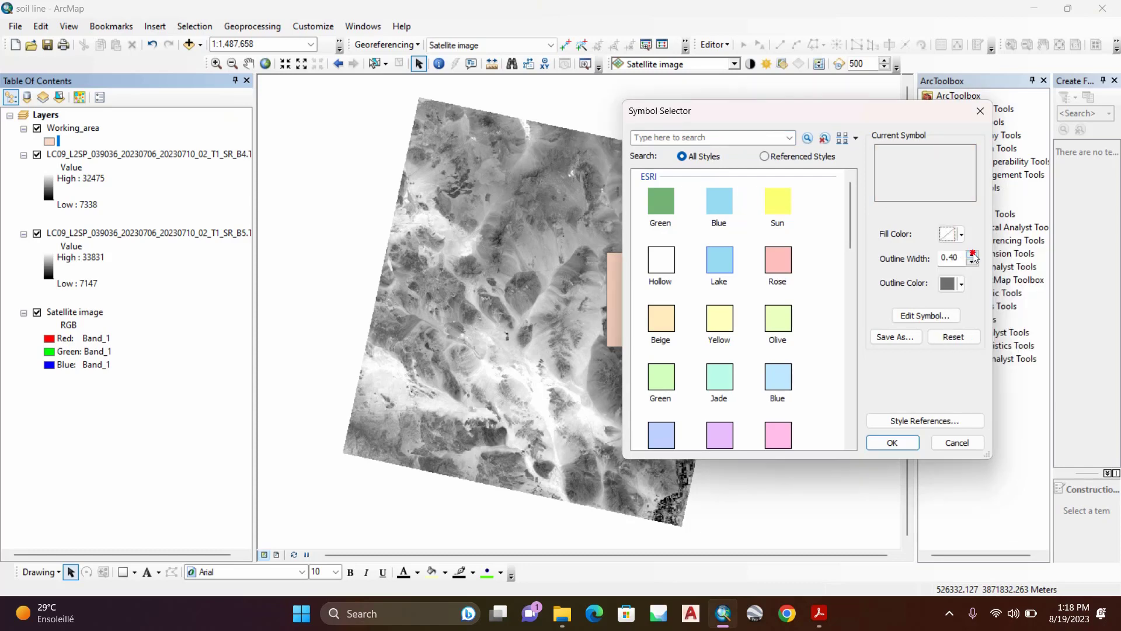
click(961, 284)
click(969, 341)
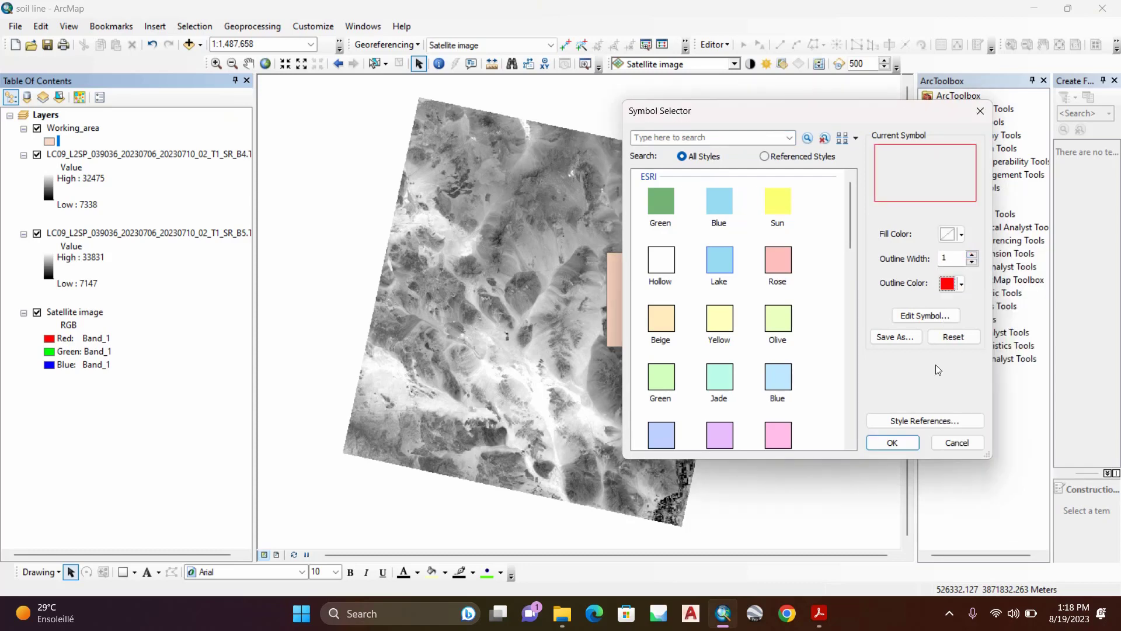
click(893, 443)
scroll(675, 296, up, 4)
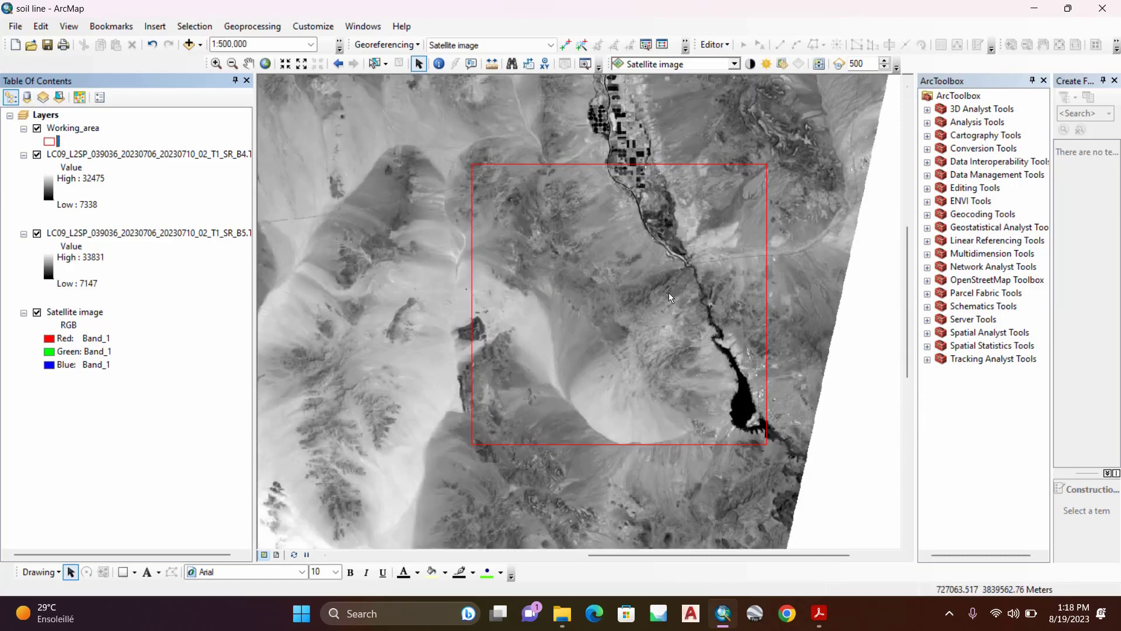
click(38, 155)
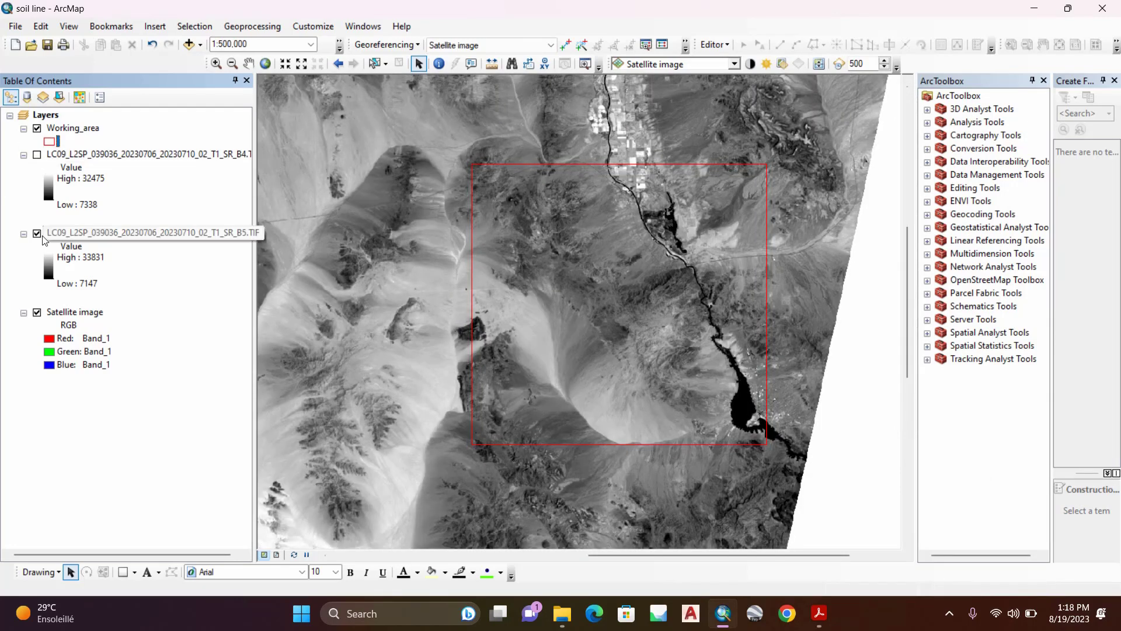
Step: Toggle SR_B5 and check SR_B4's source properties, confirming a 30, 30 cell size
click(37, 234)
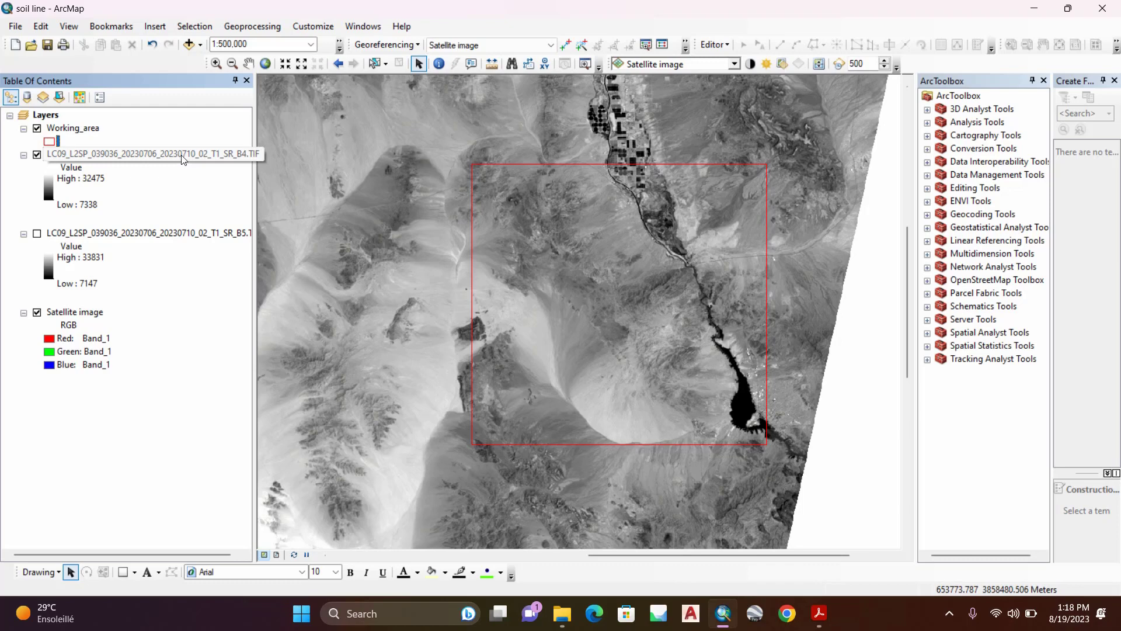
right_click(145, 153)
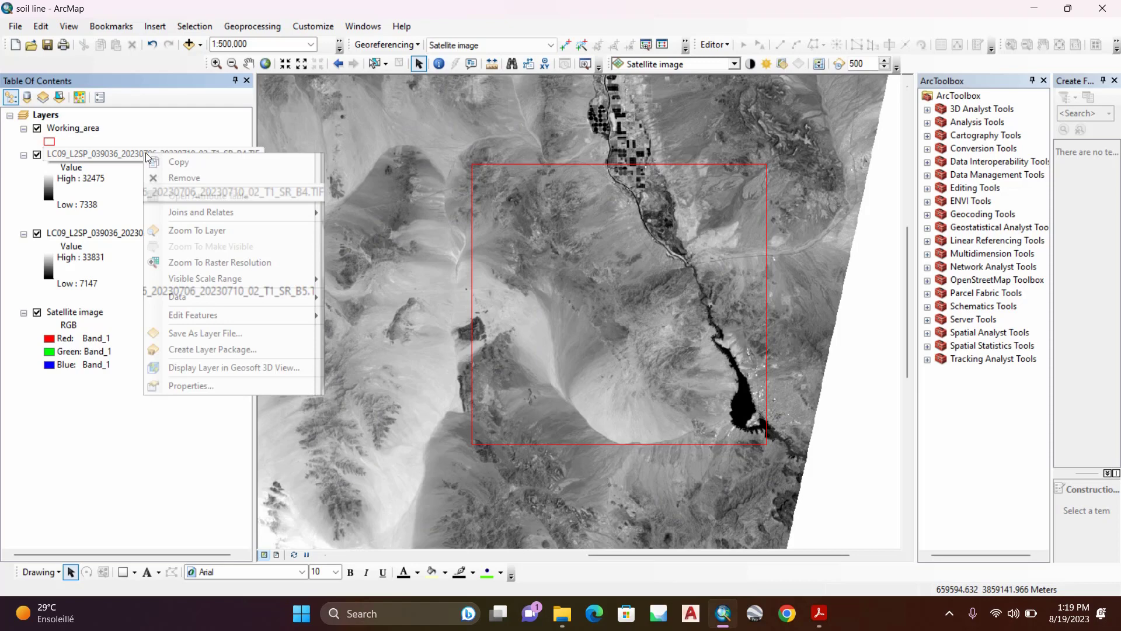
click(193, 386)
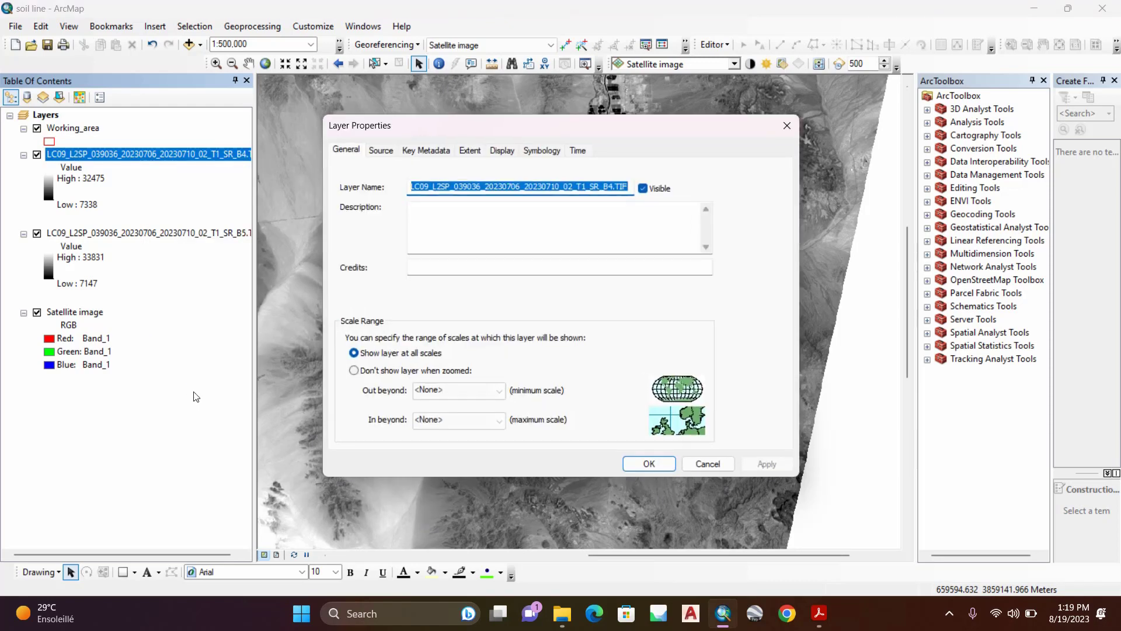
click(383, 154)
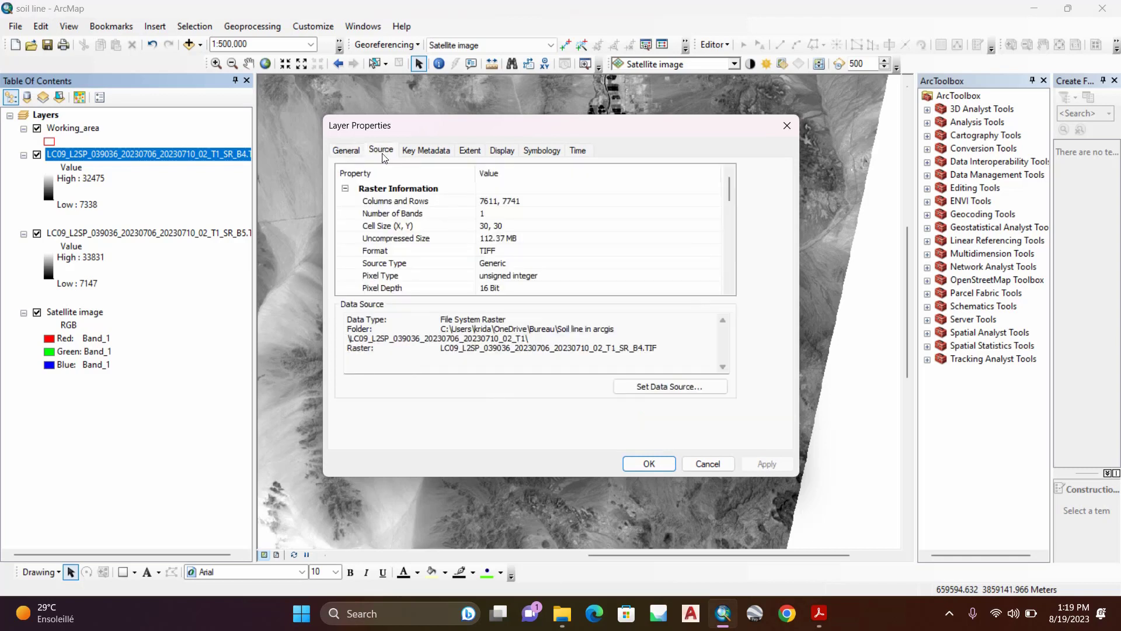
click(509, 225)
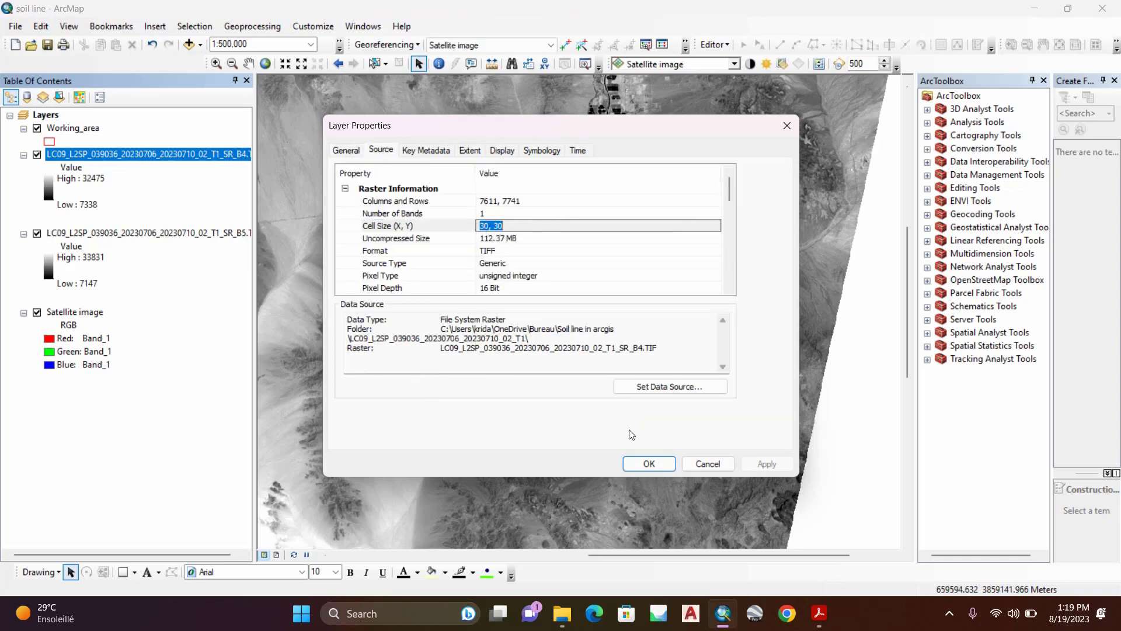
click(649, 463)
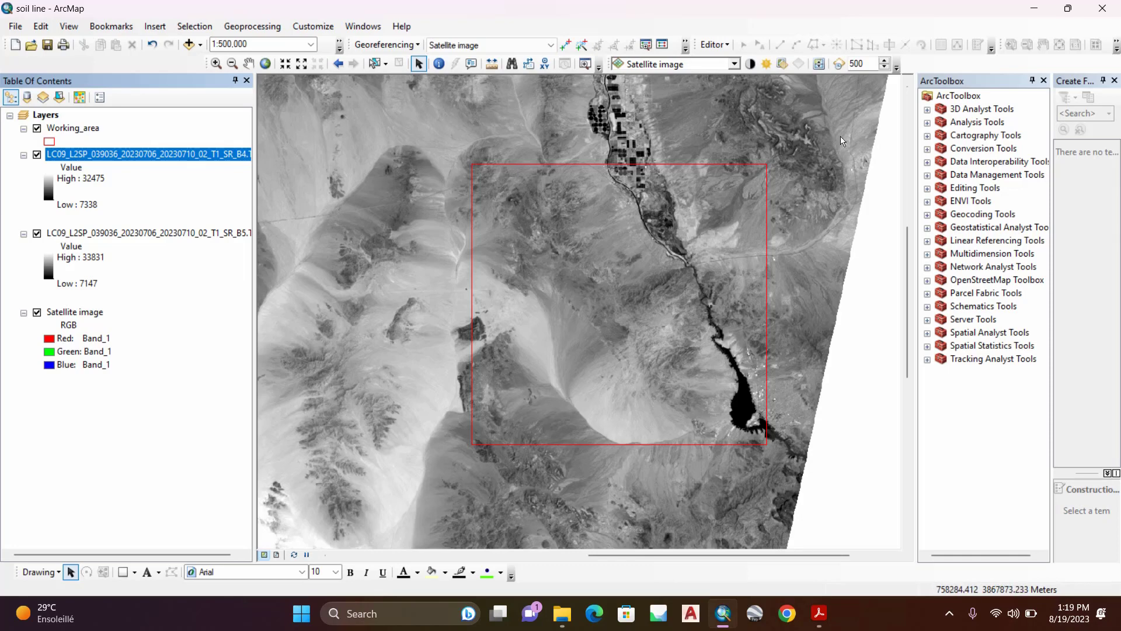
Step: Expand Data Management Tools > Sampling, close Create Features, and launch Create Fishnet
click(993, 179)
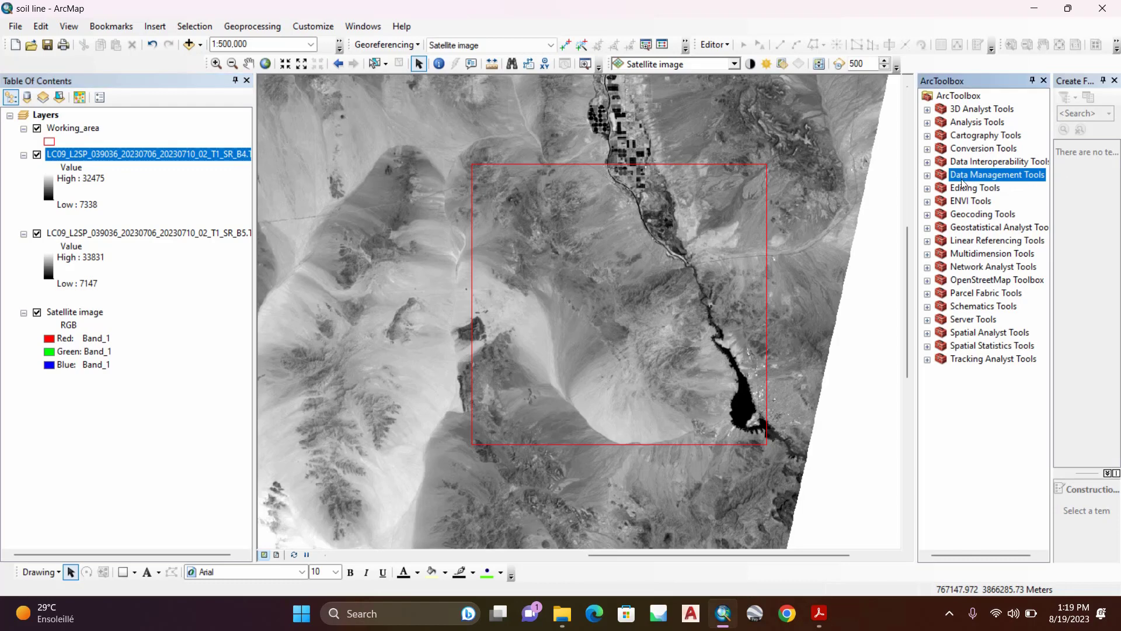
click(927, 176)
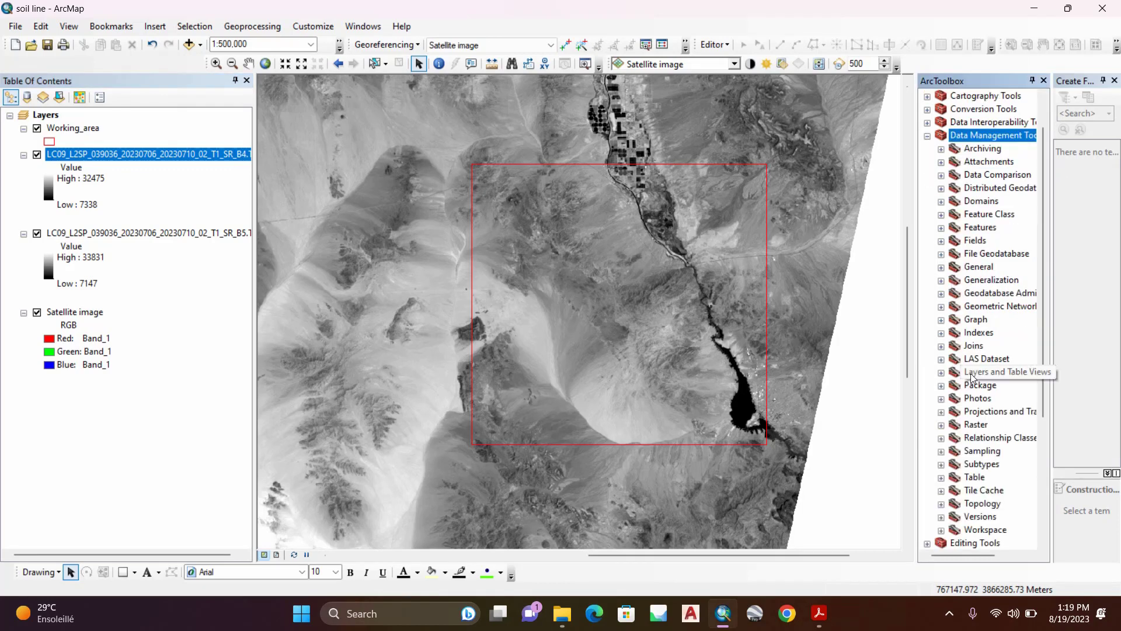
click(990, 449)
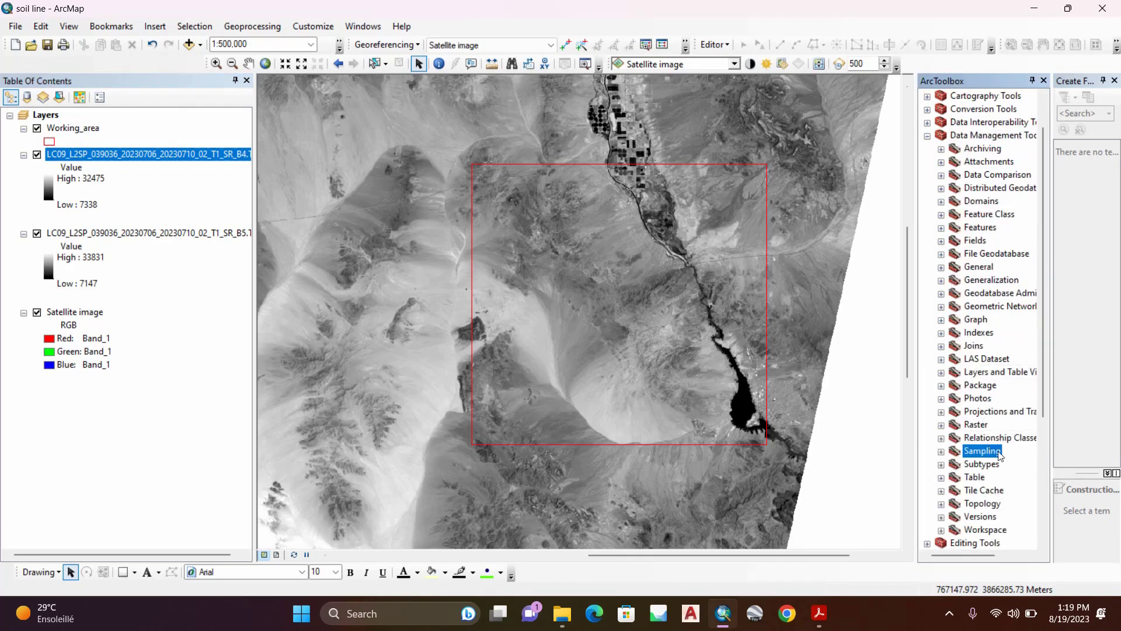
click(941, 452)
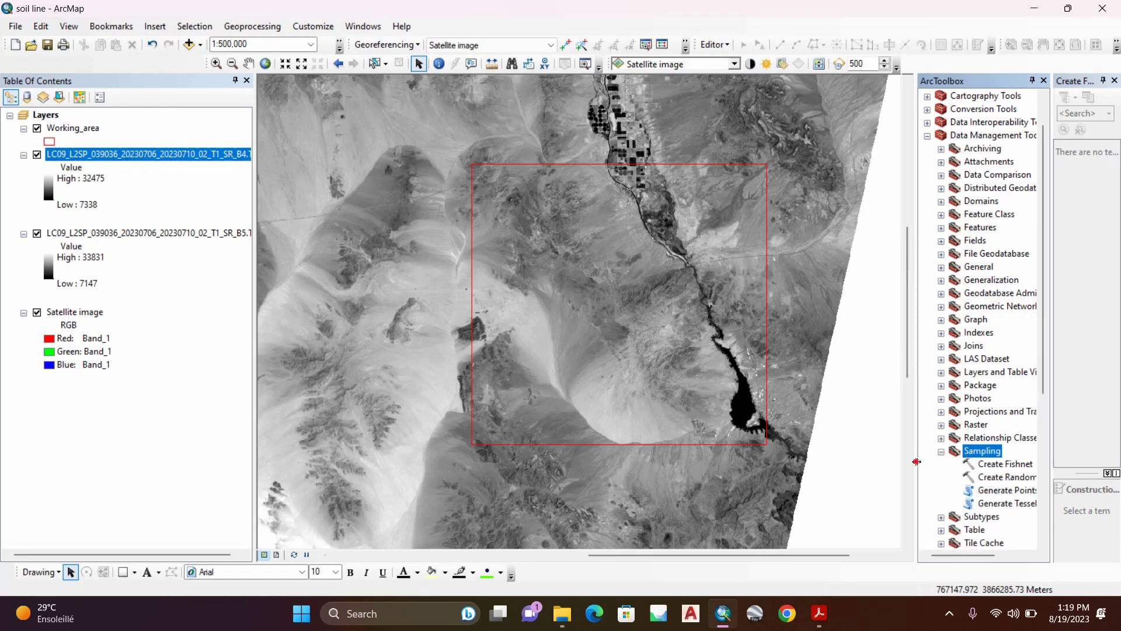
drag(914, 462, 896, 466)
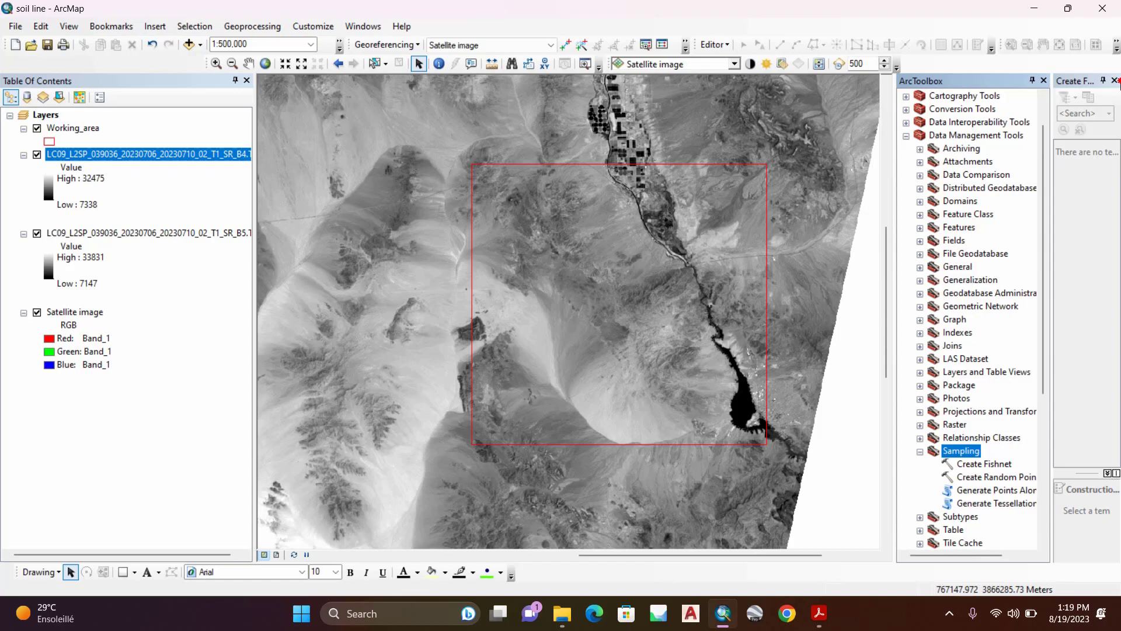
click(1114, 81)
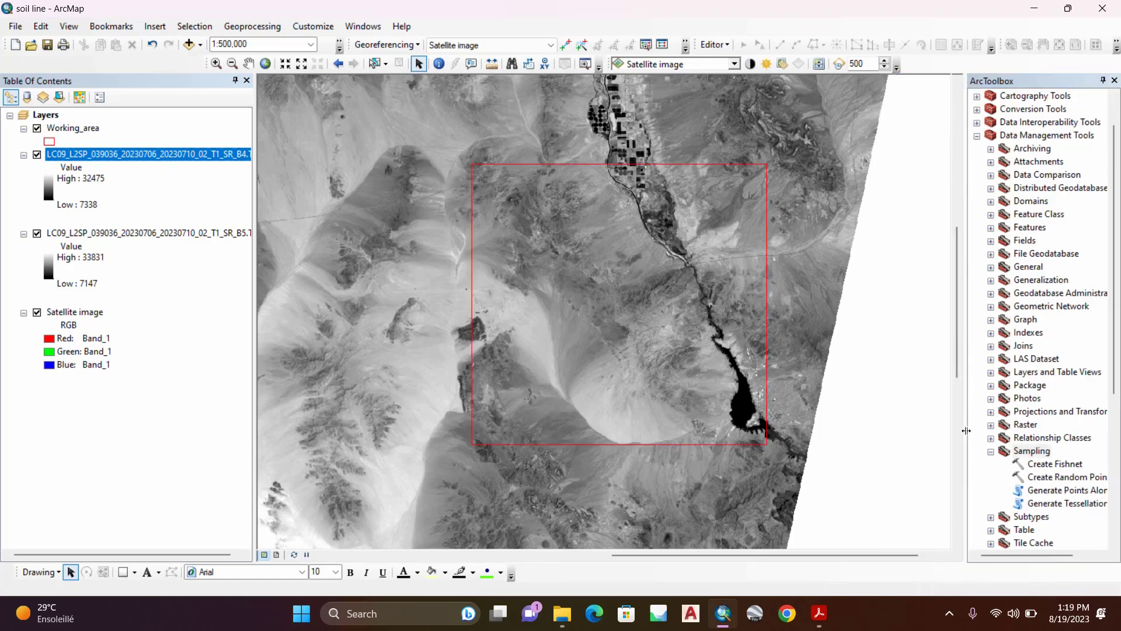
drag(921, 427, 920, 431)
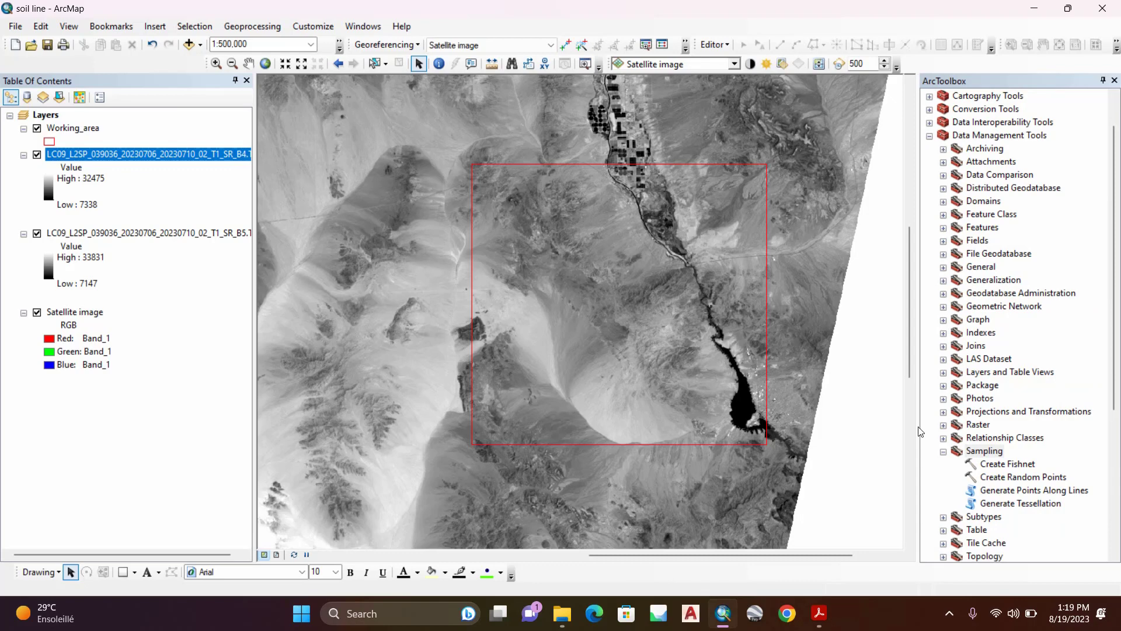
click(1005, 466)
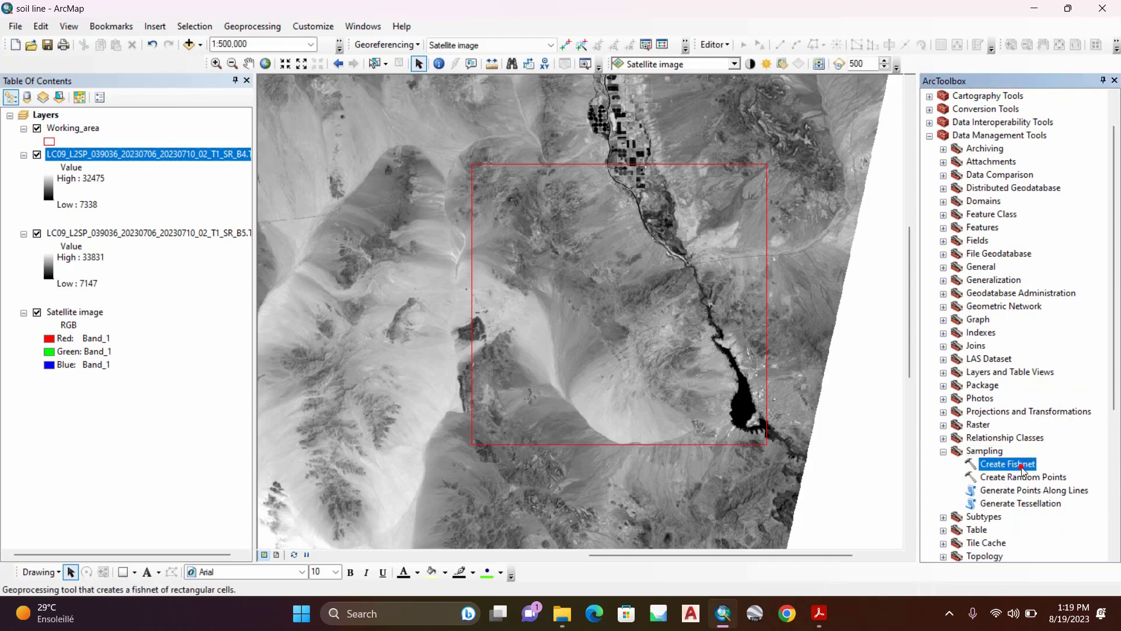
double_click(1024, 467)
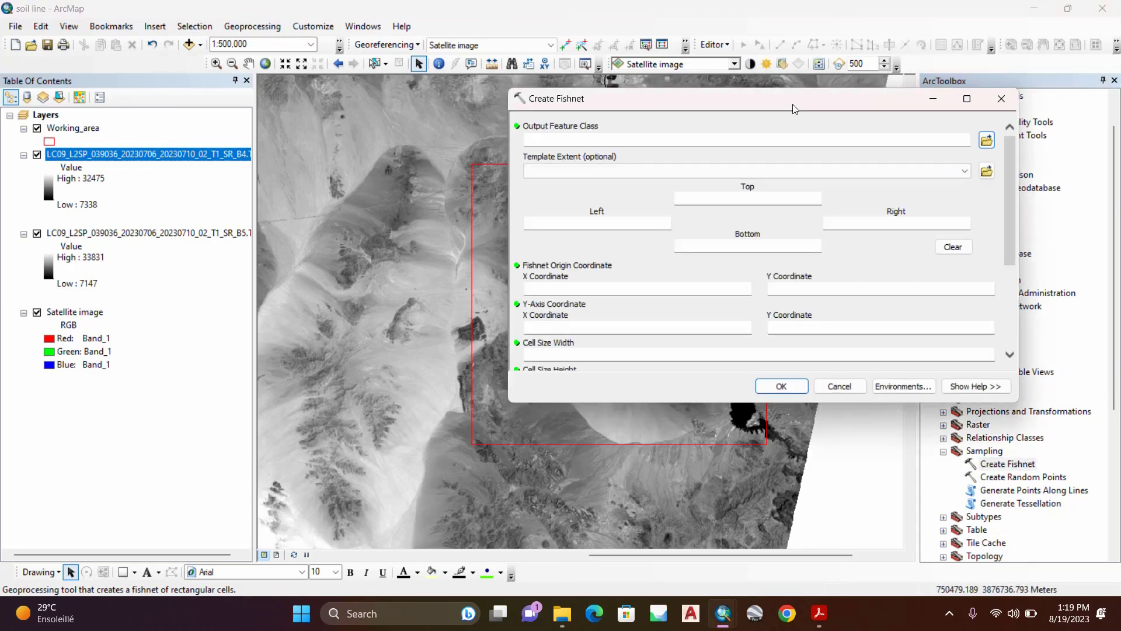
Step: Browse the fishnet output to the Desktop's Soil line in arcgis folder and save it as Points
drag(794, 104, 497, 137)
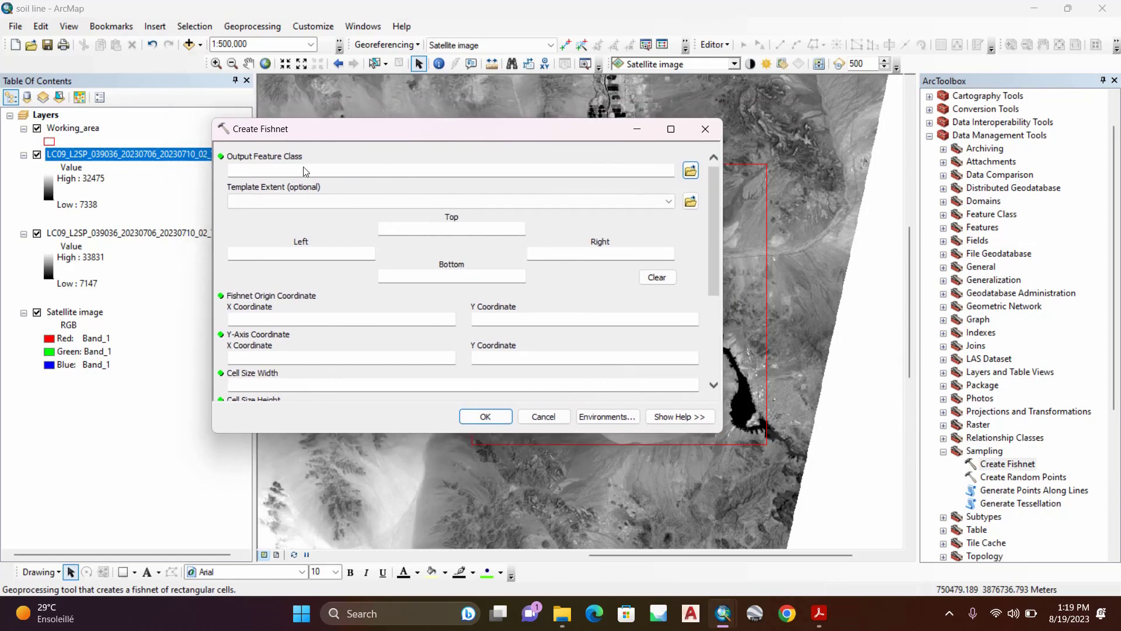
click(668, 172)
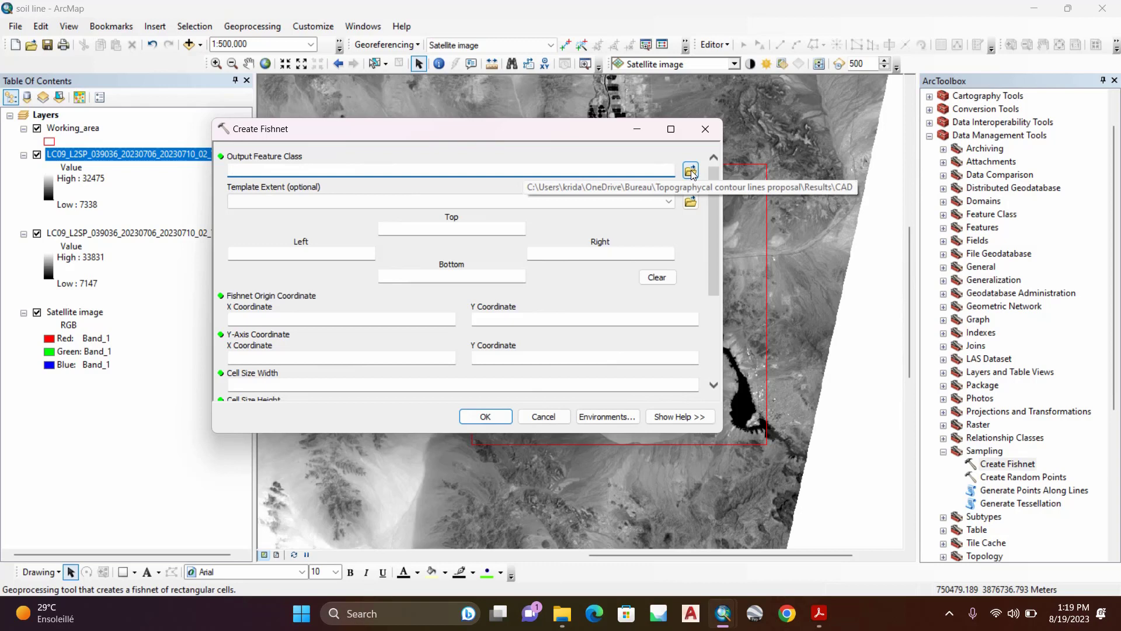
click(692, 172)
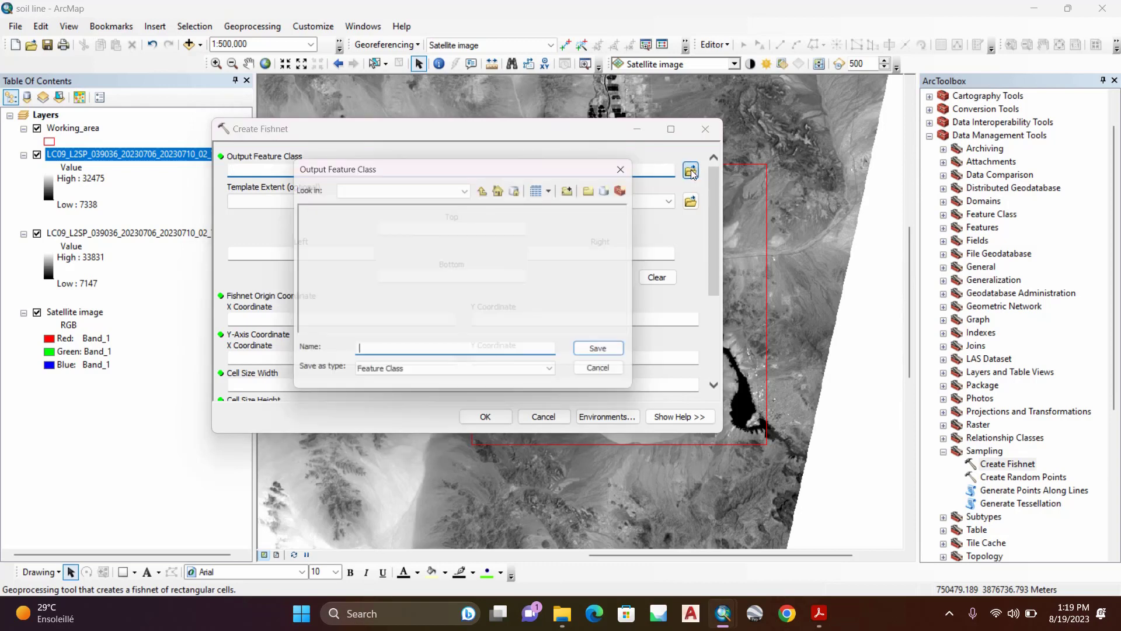
click(488, 189)
click(468, 189)
scroll(409, 228, up, 1)
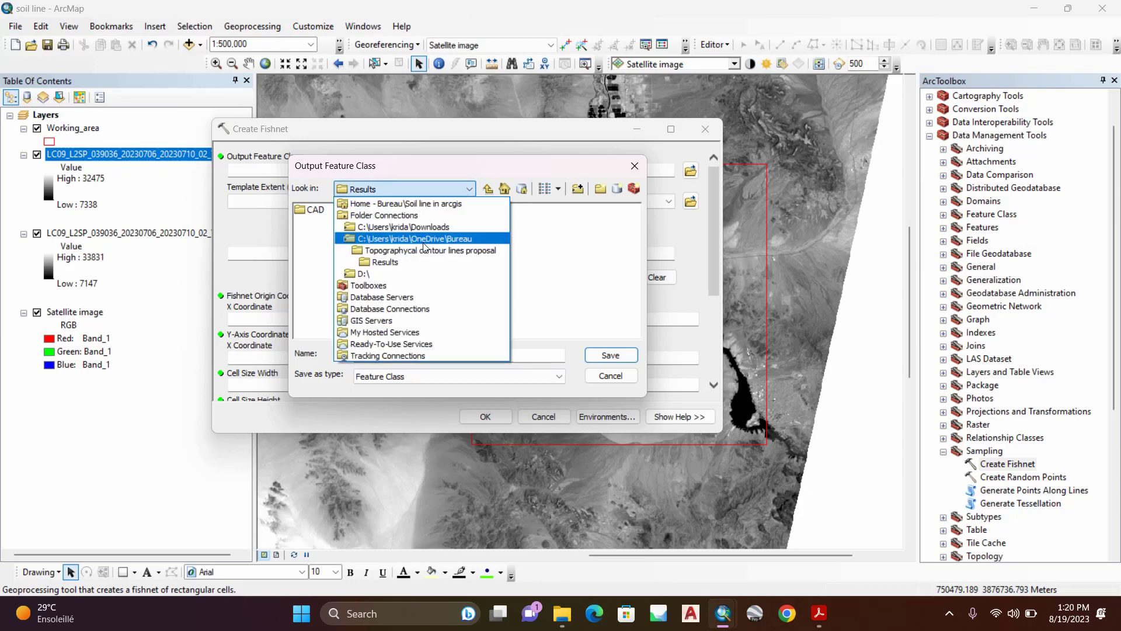
click(424, 240)
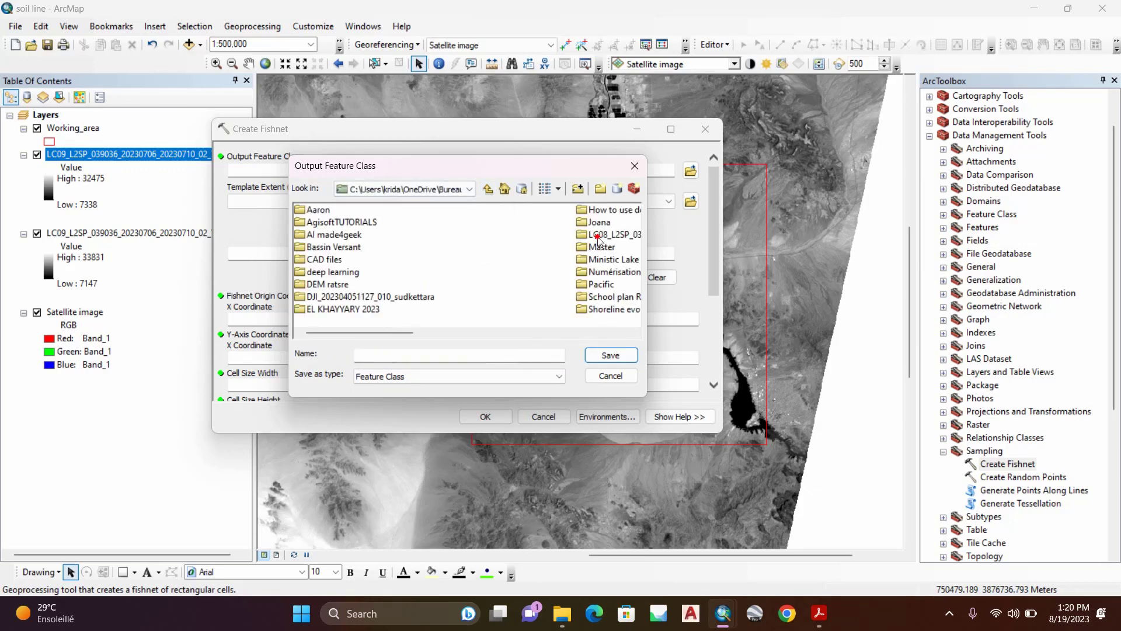
key(s)
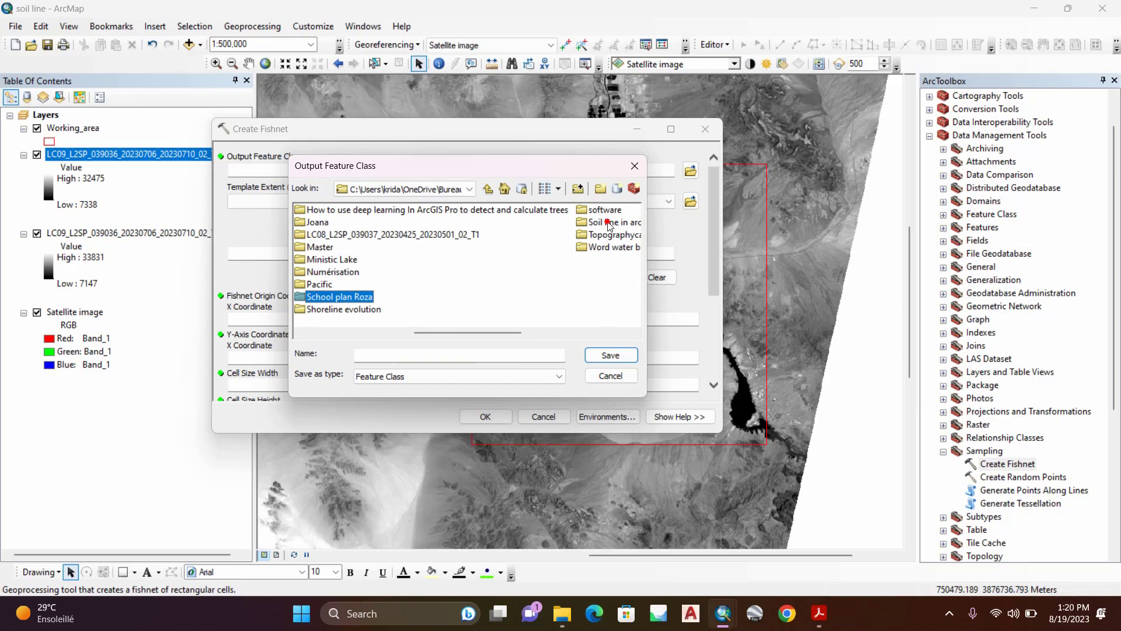
double_click(609, 223)
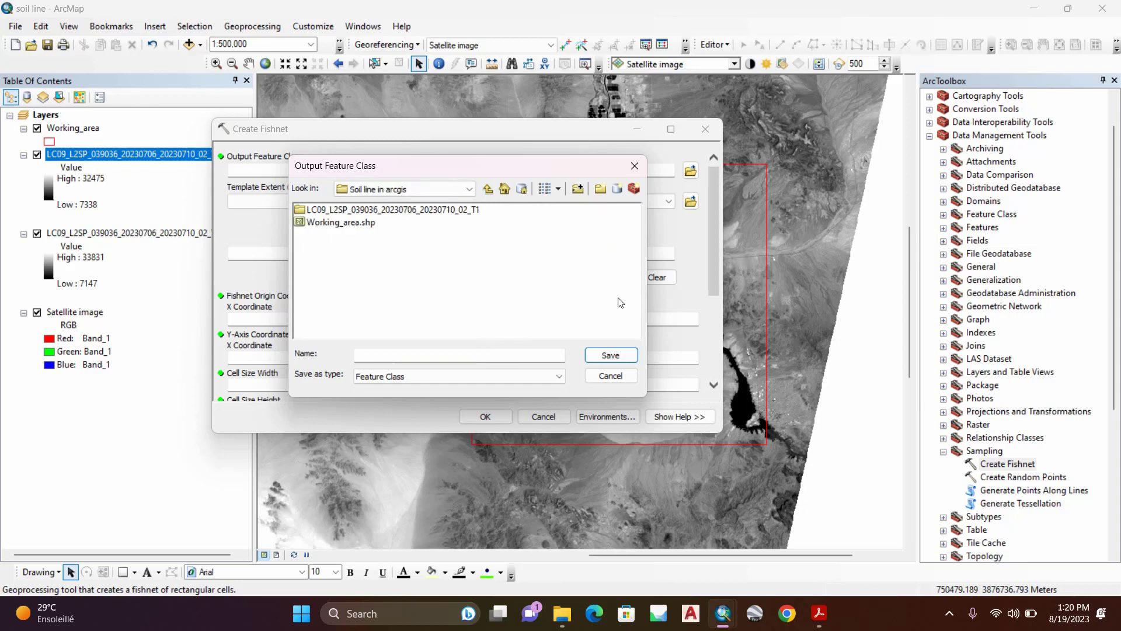
click(396, 354)
text(Points)
click(615, 358)
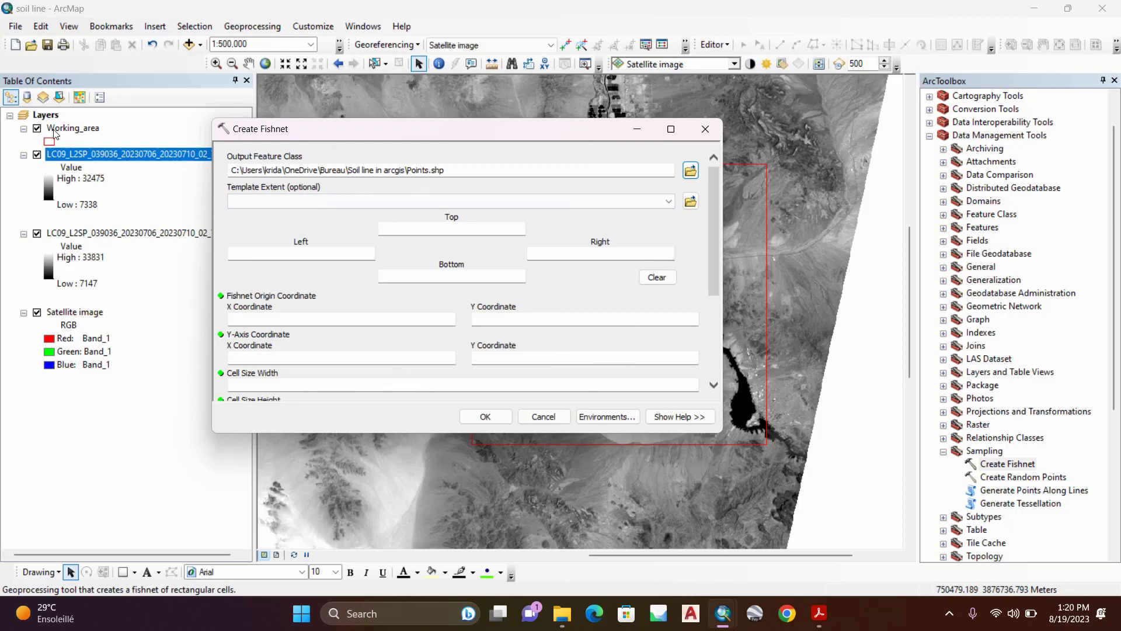
Step: Set the fishnet template extent to Working_area and cell width and height to 90
click(666, 202)
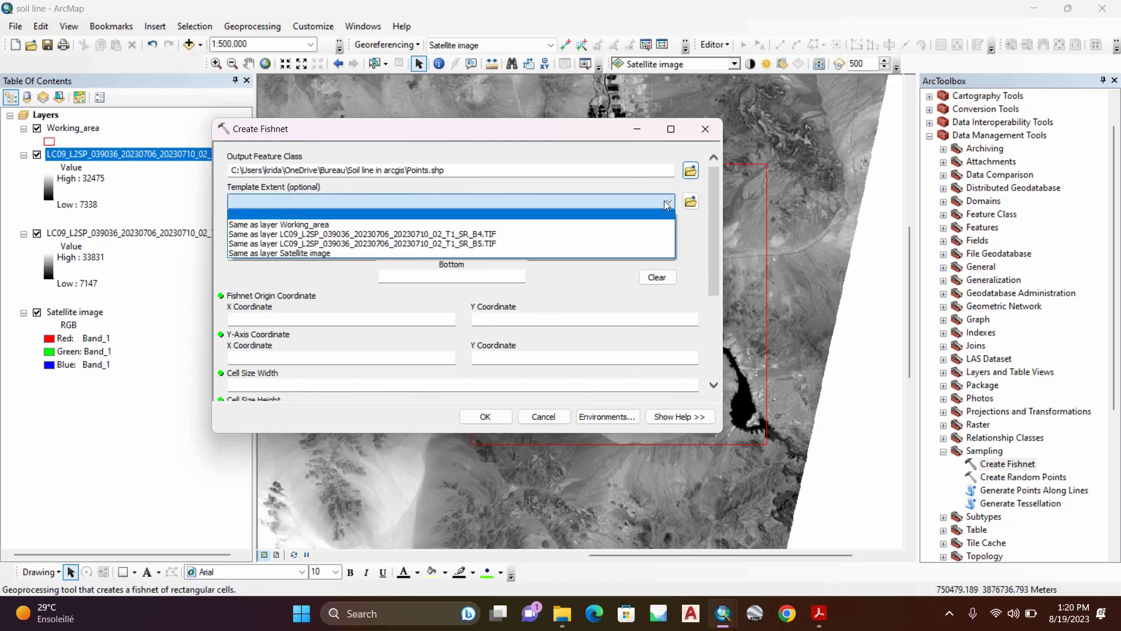
click(325, 225)
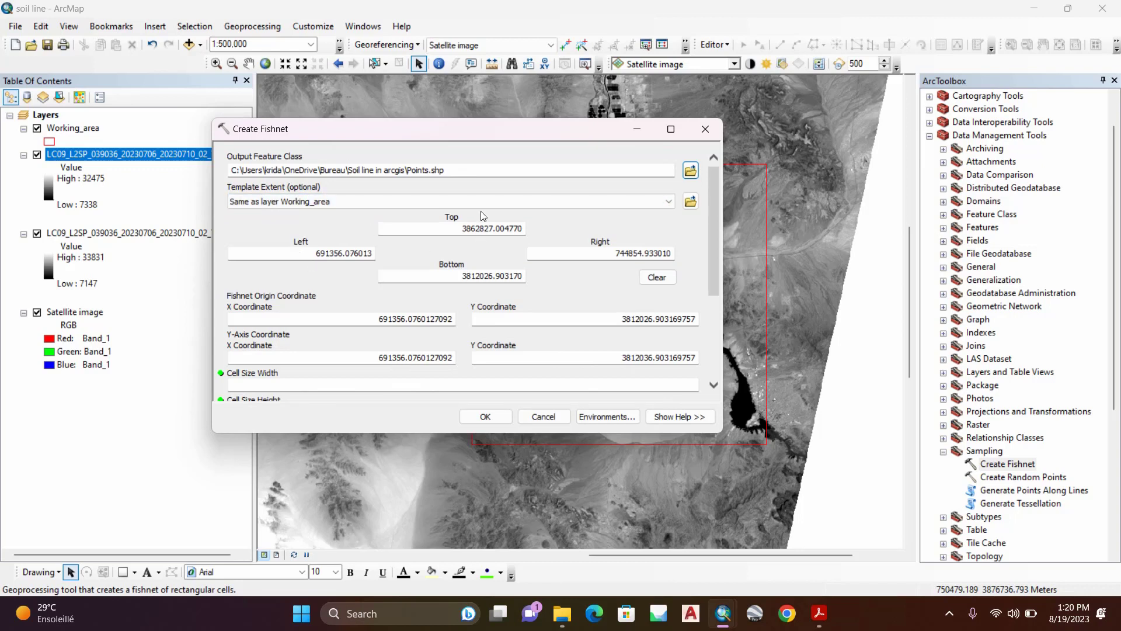
drag(716, 283, 715, 294)
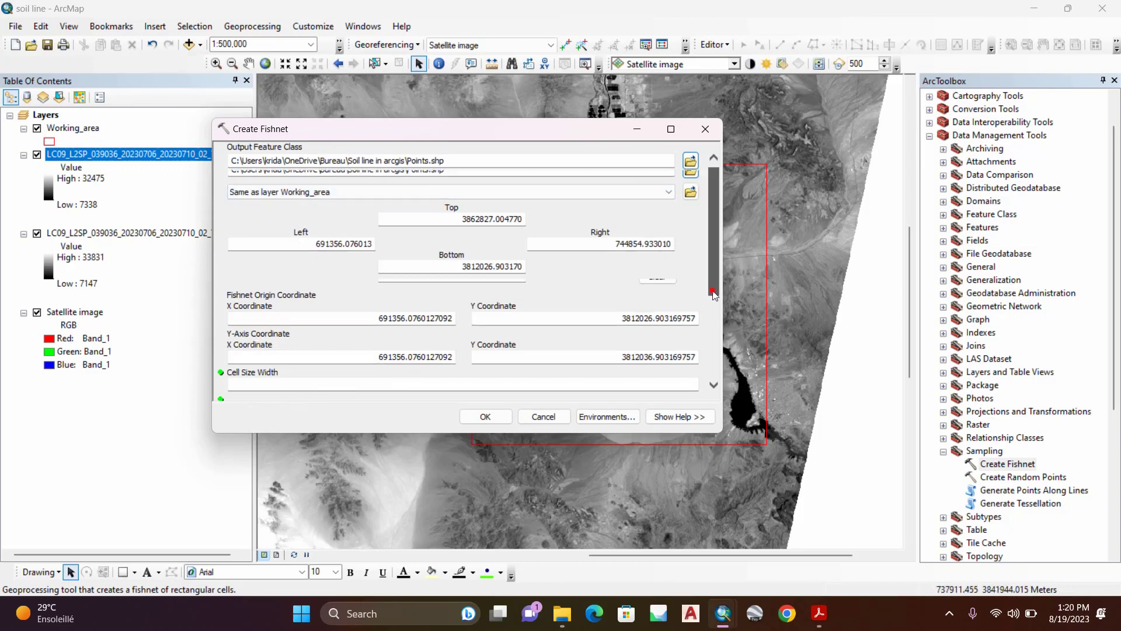
scroll(521, 311, down, 3)
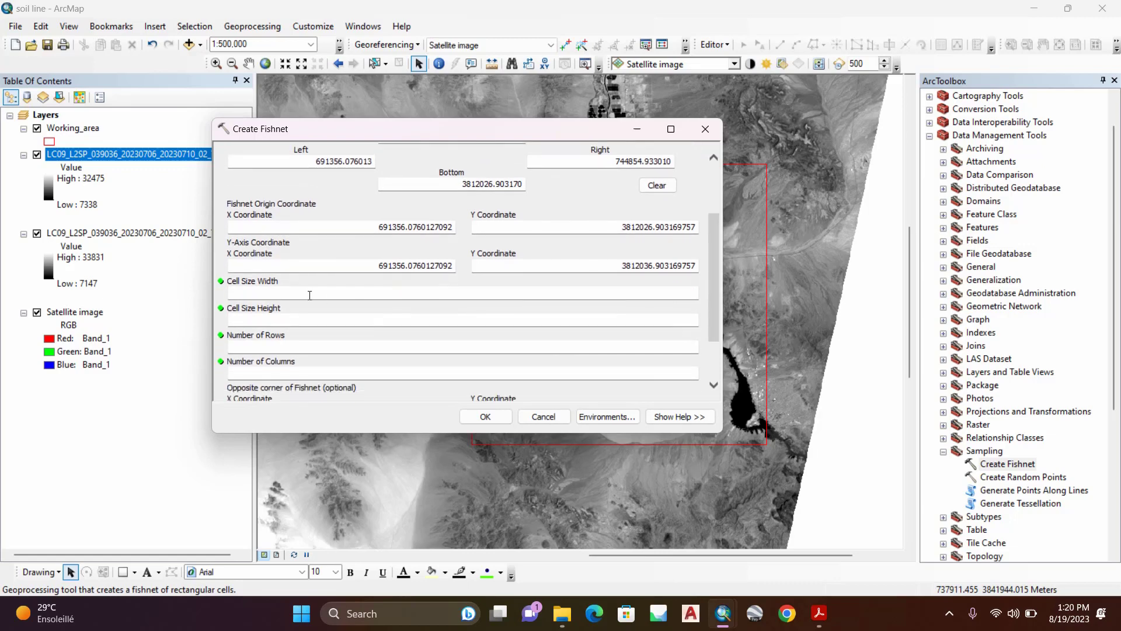
click(677, 292)
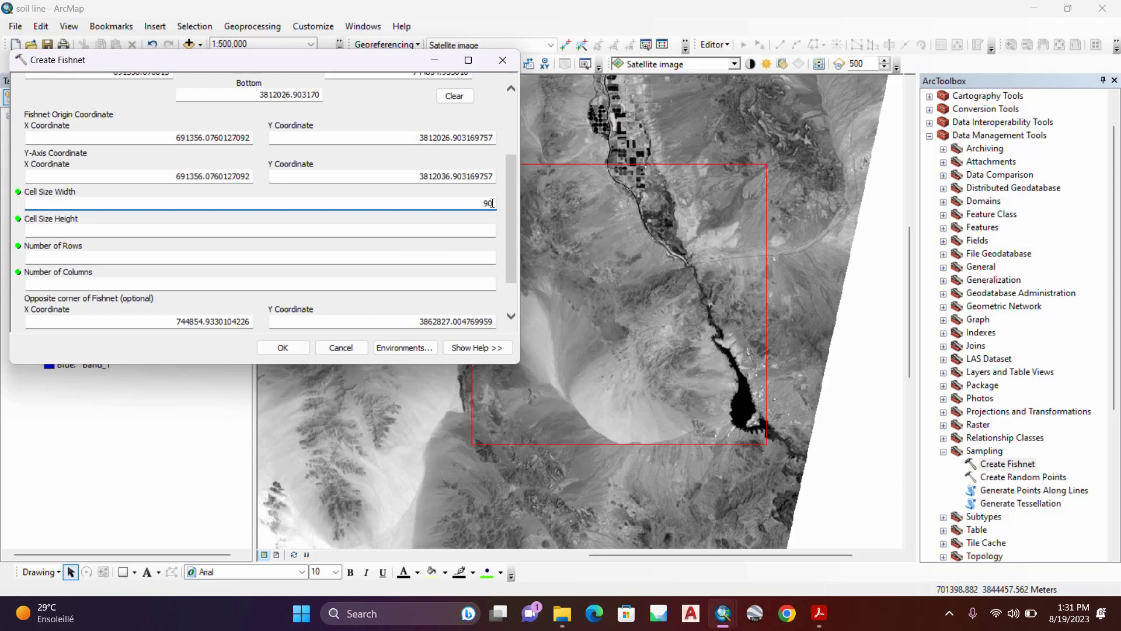
click(487, 232)
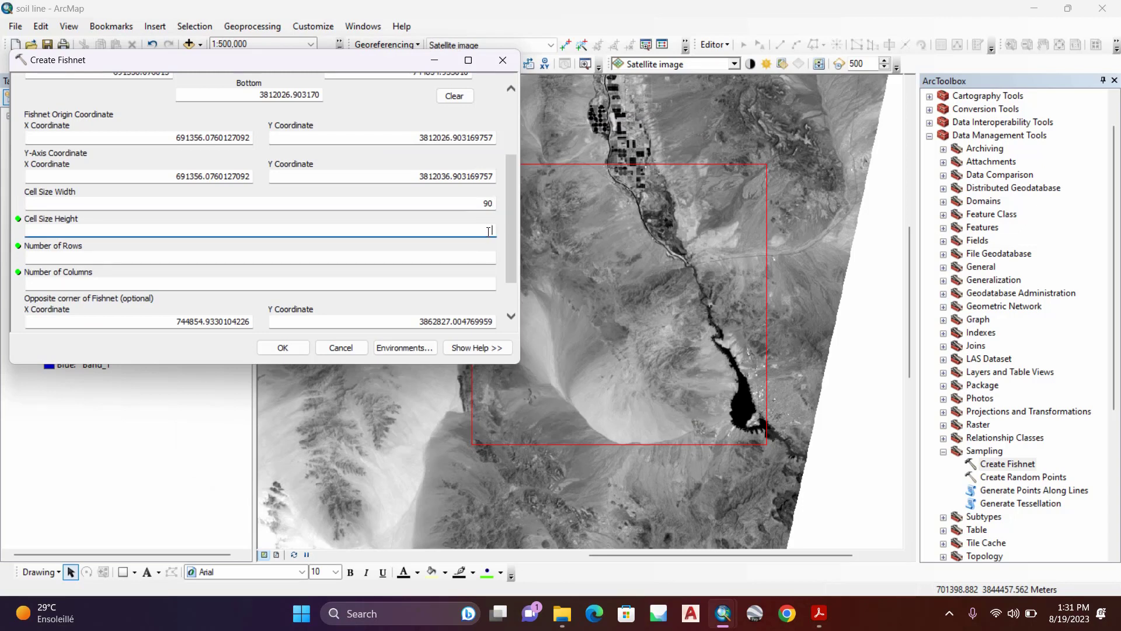
double_click(471, 202)
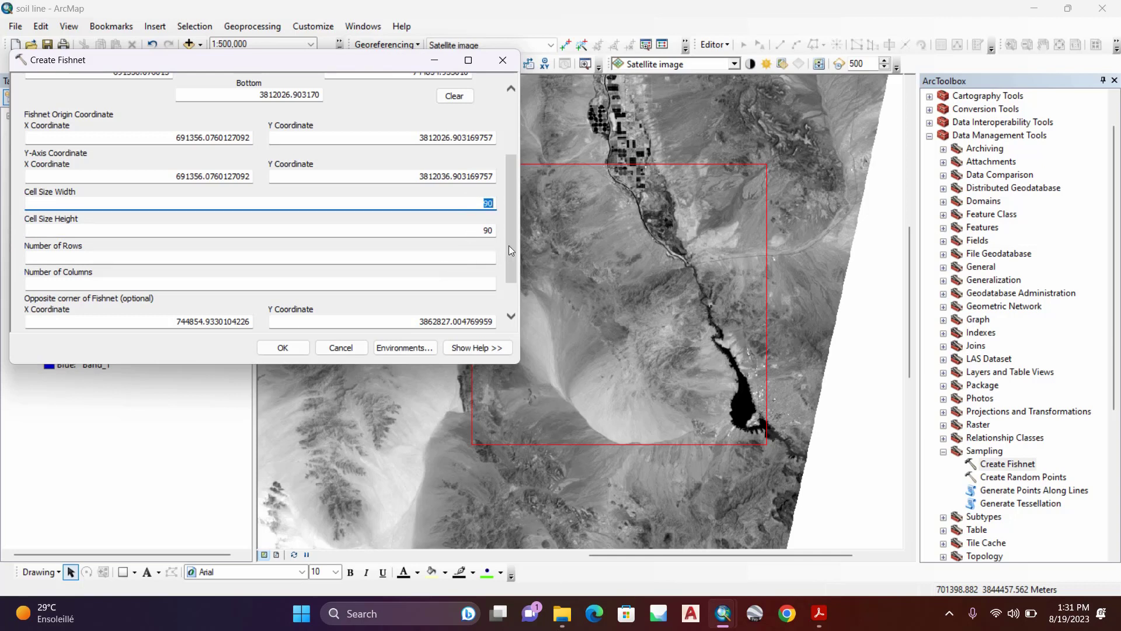
Step: Reposition the dialog and run Create Fishnet, adding Points and Points_label layers
drag(511, 260, 512, 283)
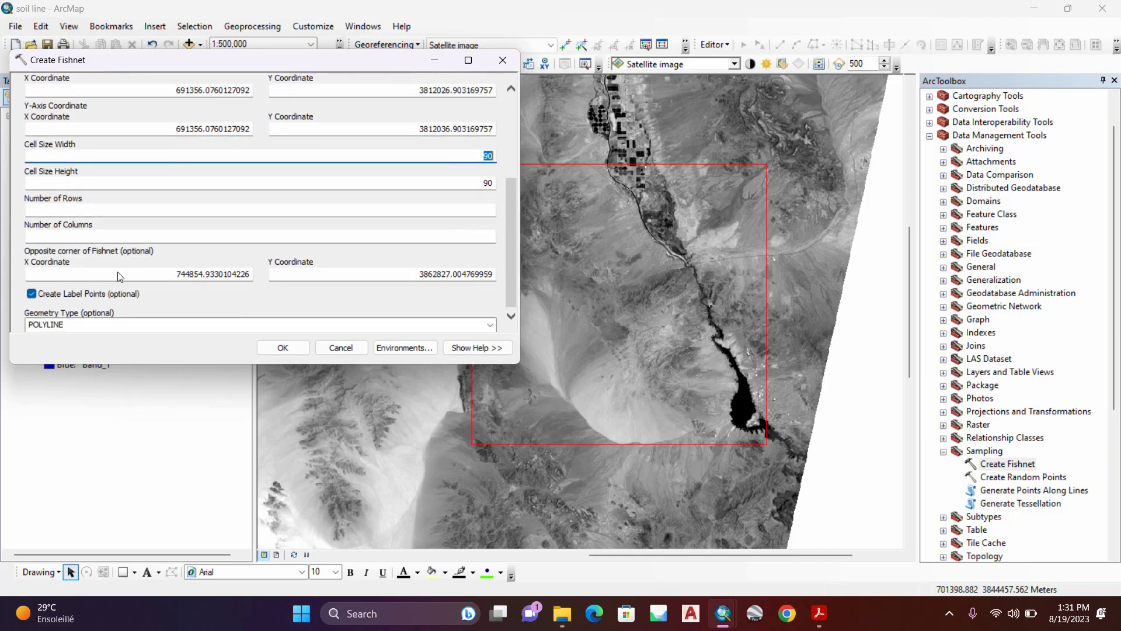
drag(512, 278, 515, 184)
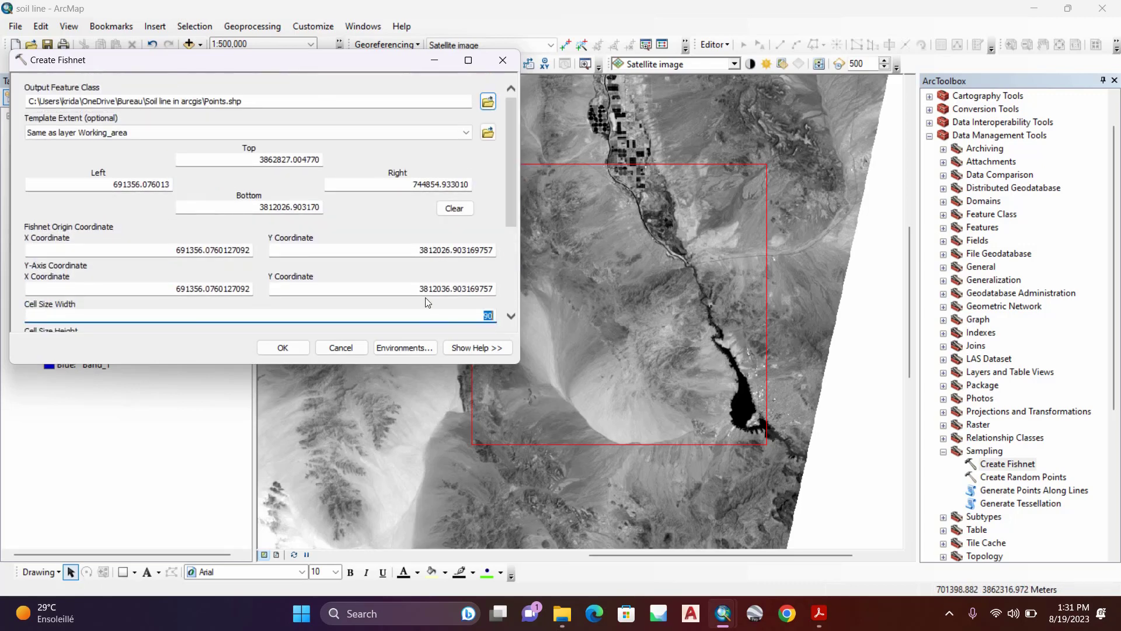
drag(326, 67, 570, 94)
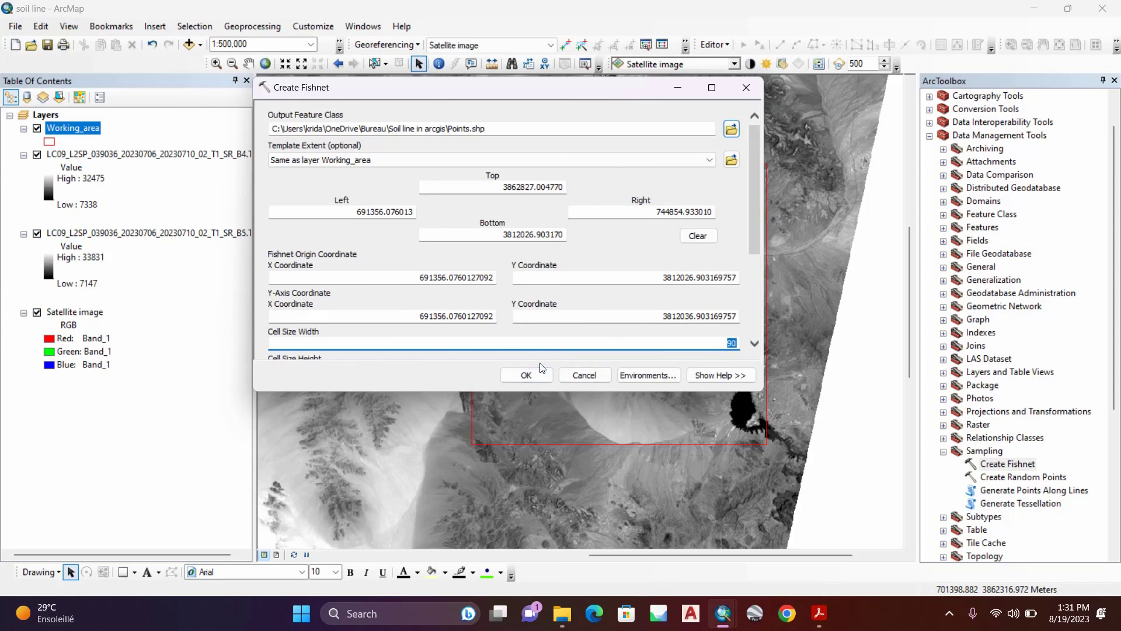
click(542, 377)
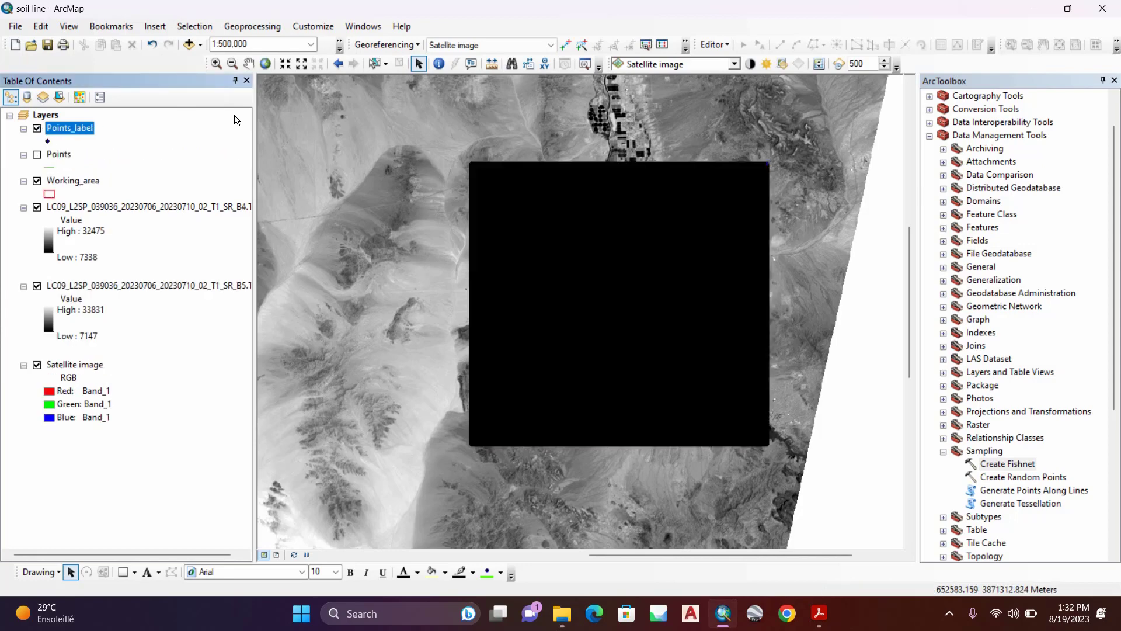
Step: Zoom in closely on the fishnet grid near the building cluster
click(216, 64)
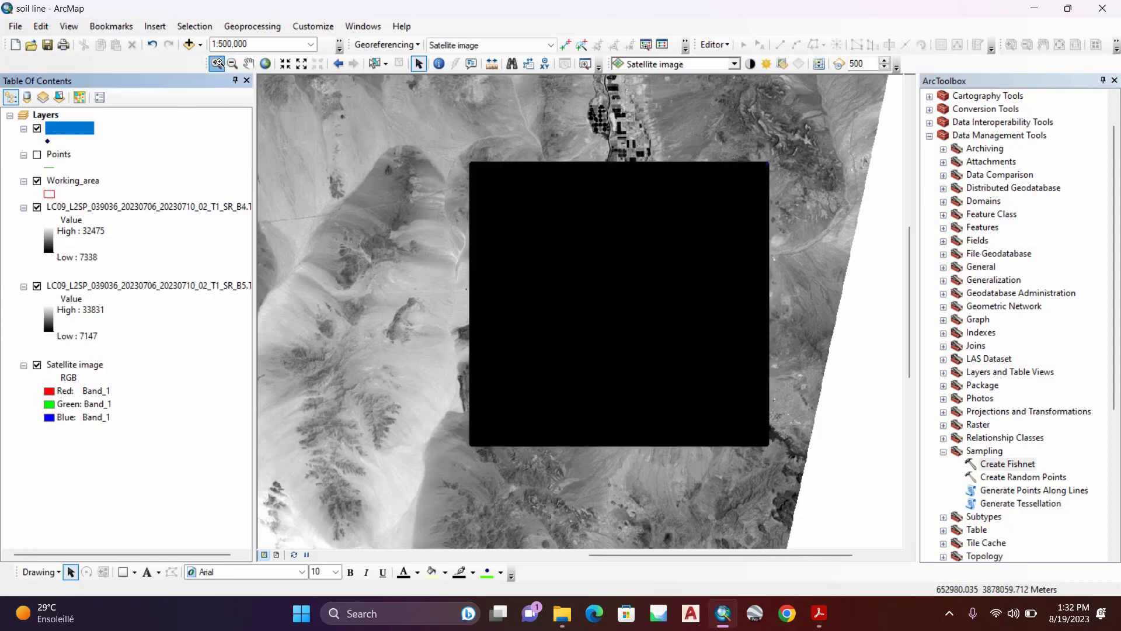
drag(622, 181, 650, 222)
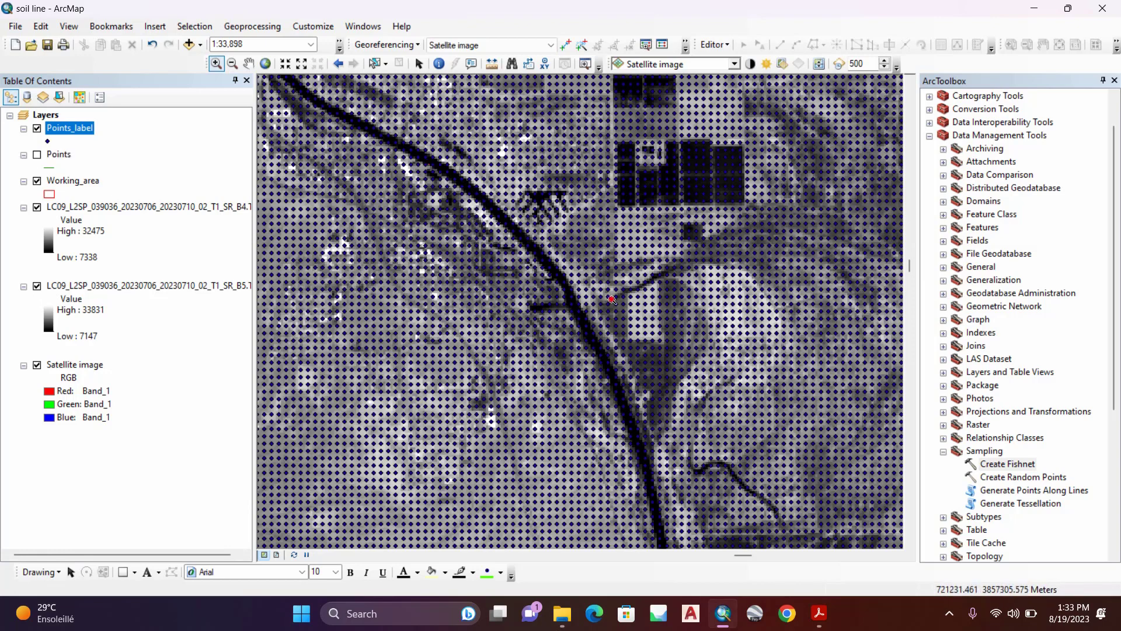
click(530, 240)
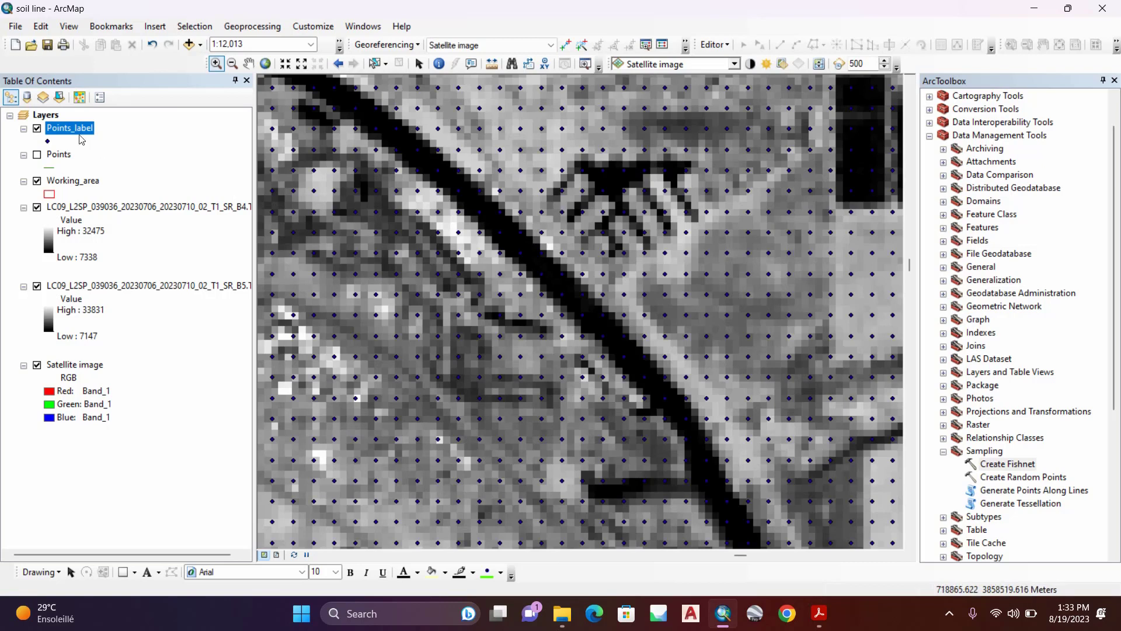
Step: Select the B4, B5 and Points_label layers and collapse the Sampling and Data Management toolsets
click(213, 207)
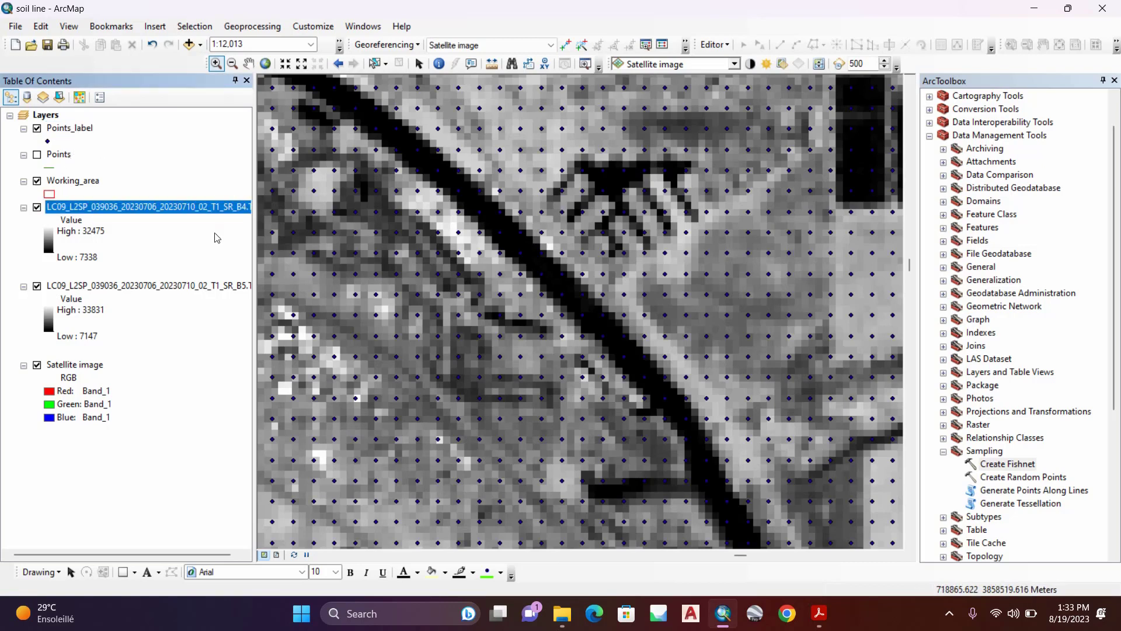
click(200, 286)
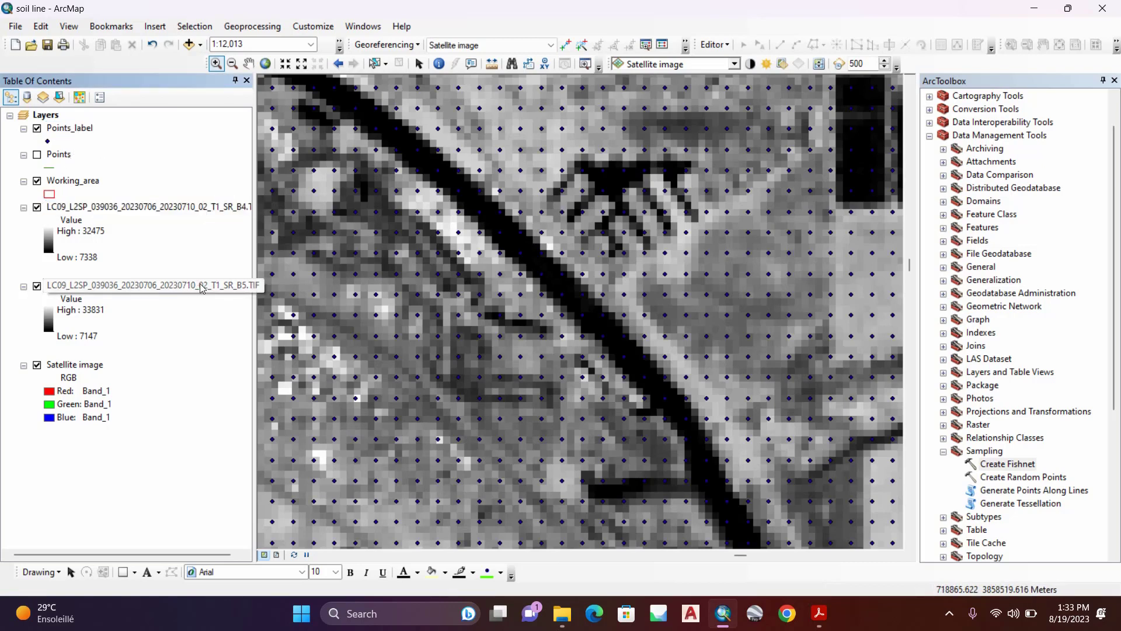
click(51, 131)
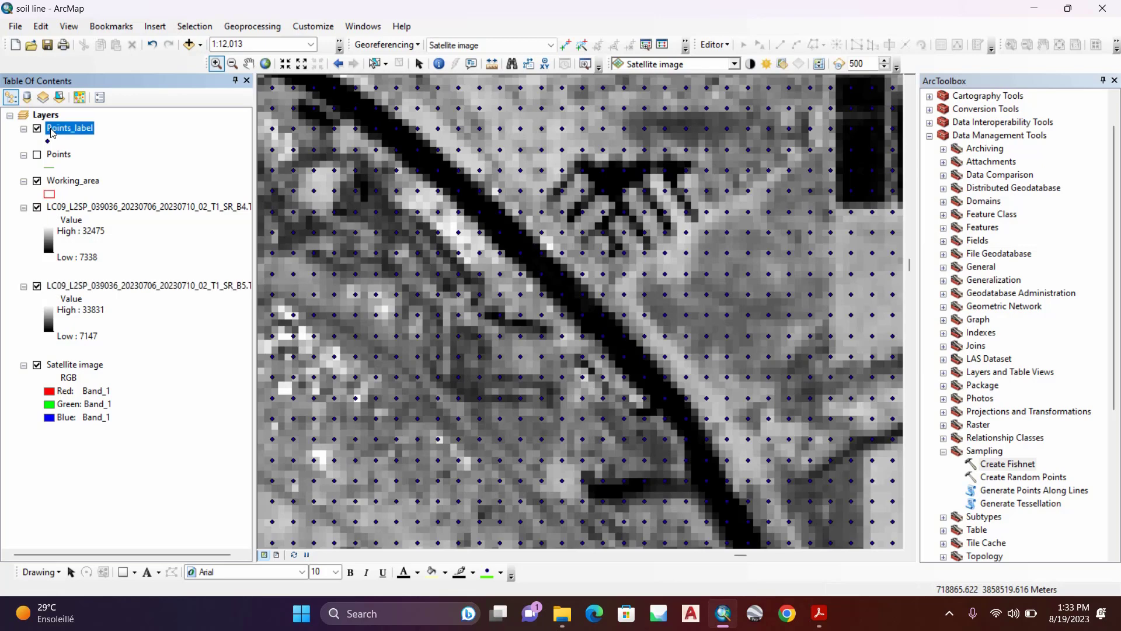
click(944, 452)
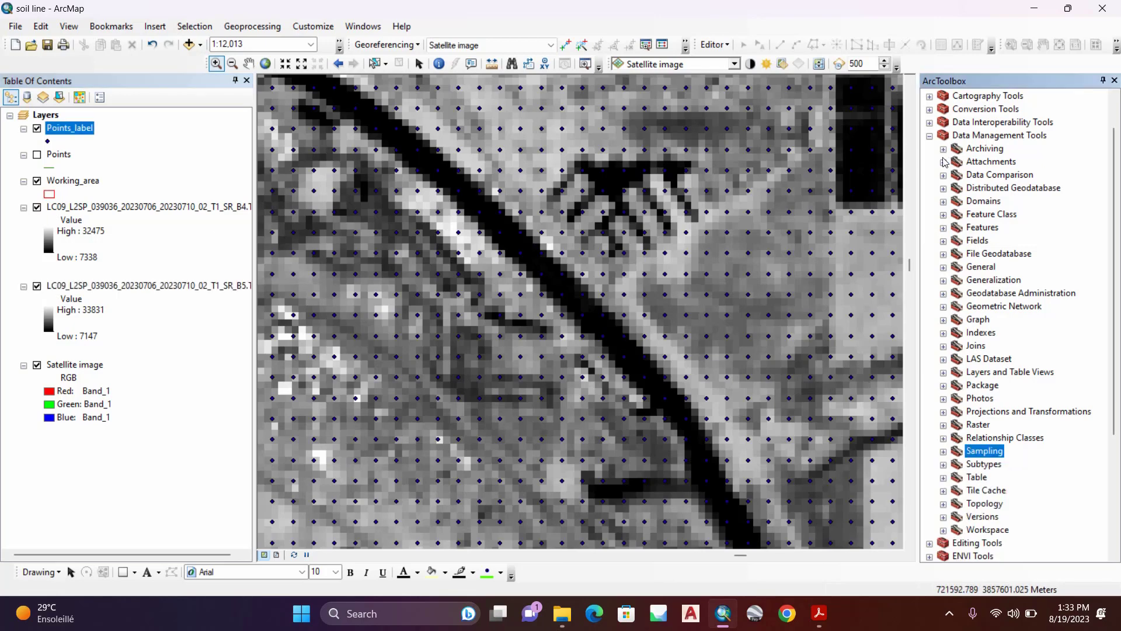
click(929, 136)
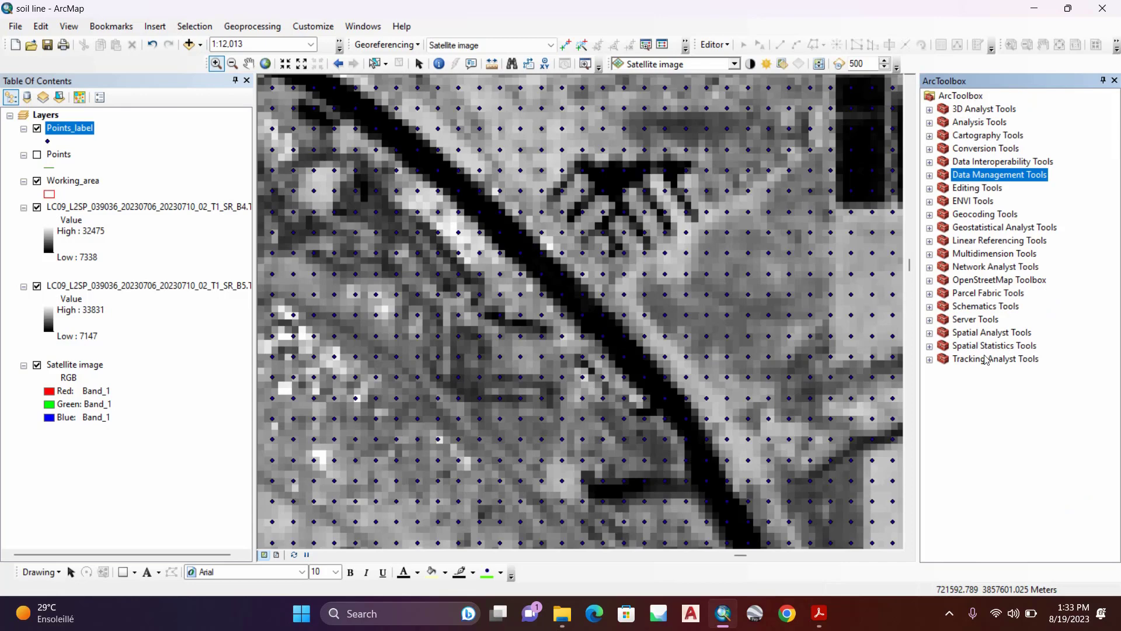
Step: Expand Spatial Analyst Tools > Extraction and pick Extract Multi Values to Points
click(1003, 333)
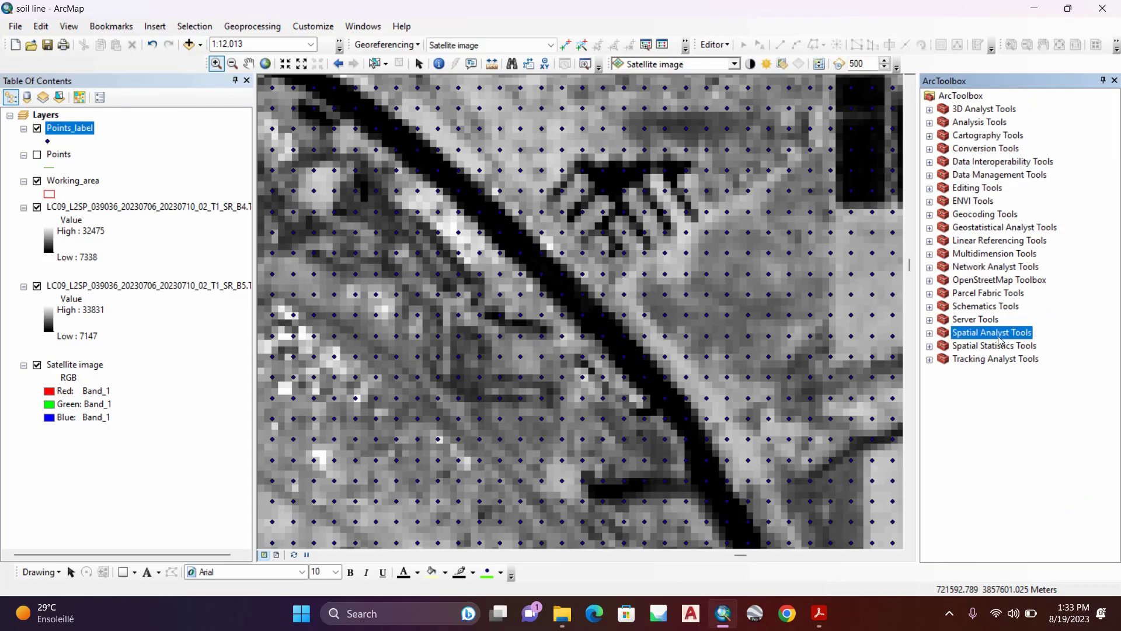
click(930, 334)
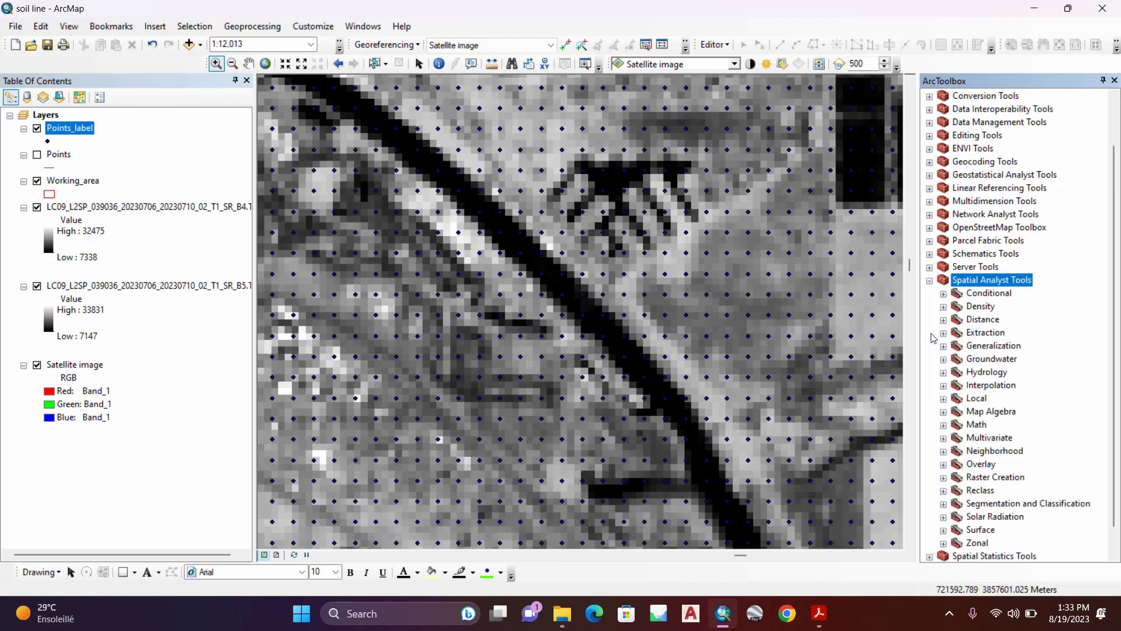
click(978, 333)
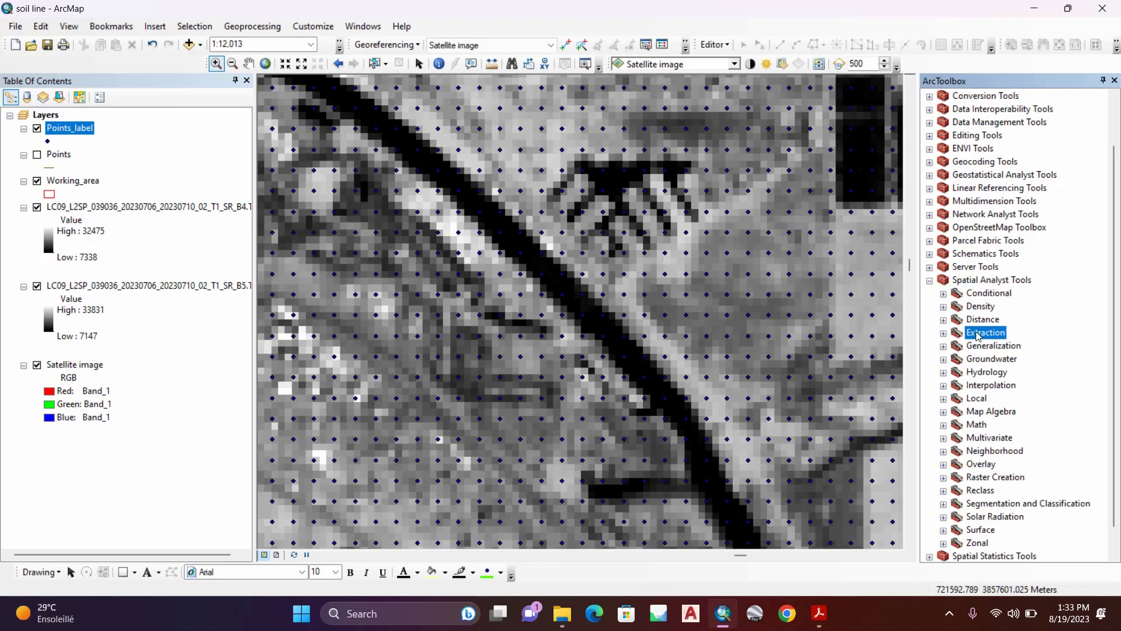
click(944, 332)
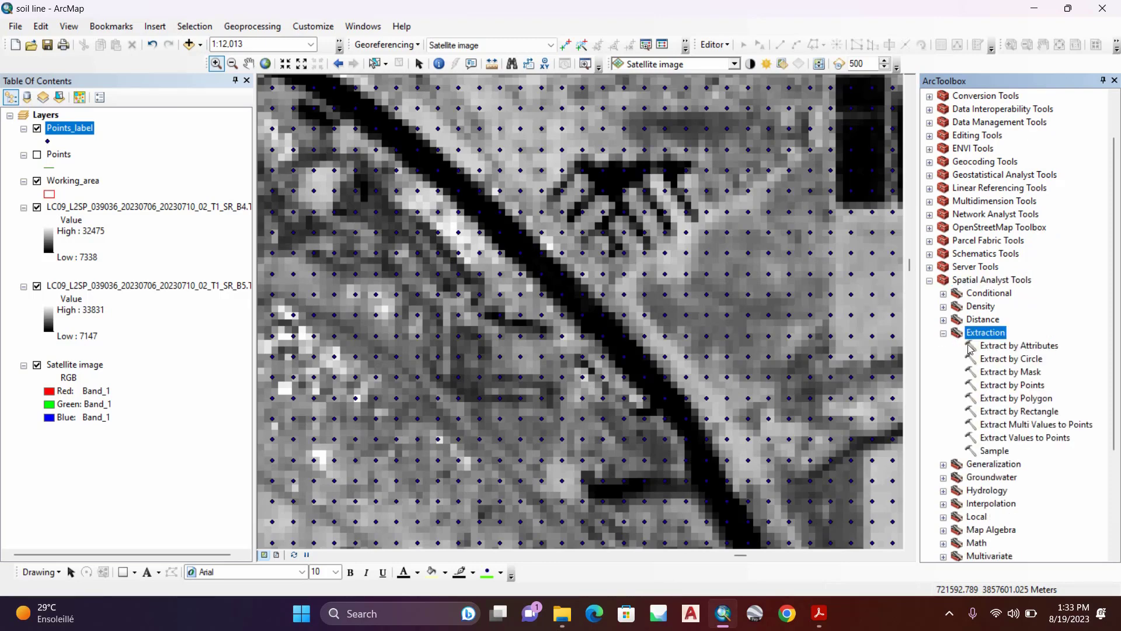
click(1044, 444)
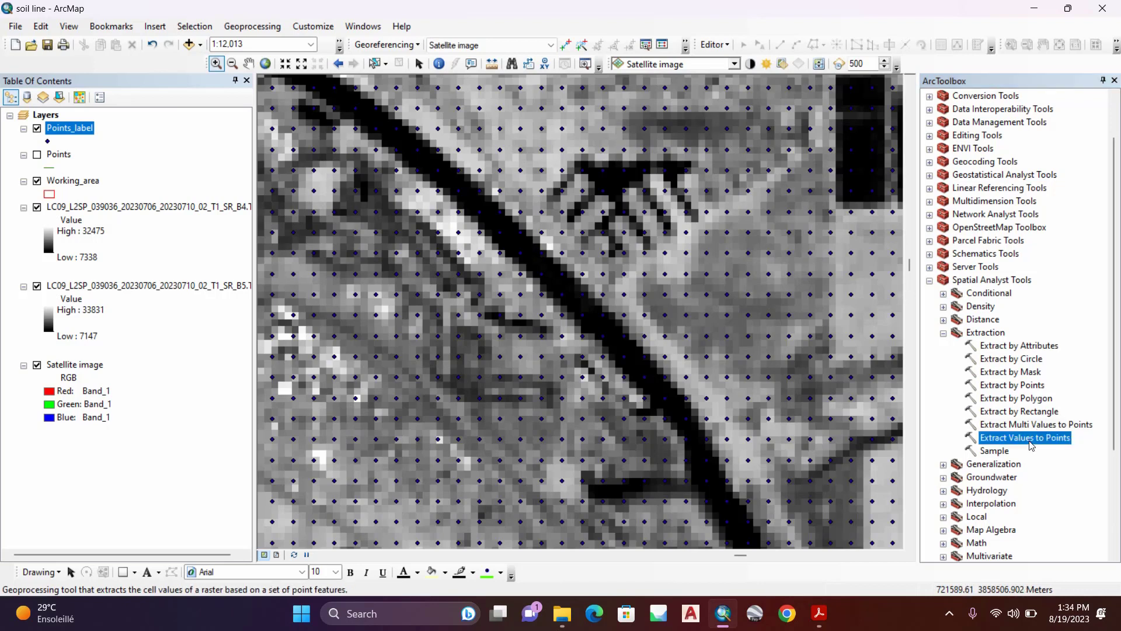
click(1025, 425)
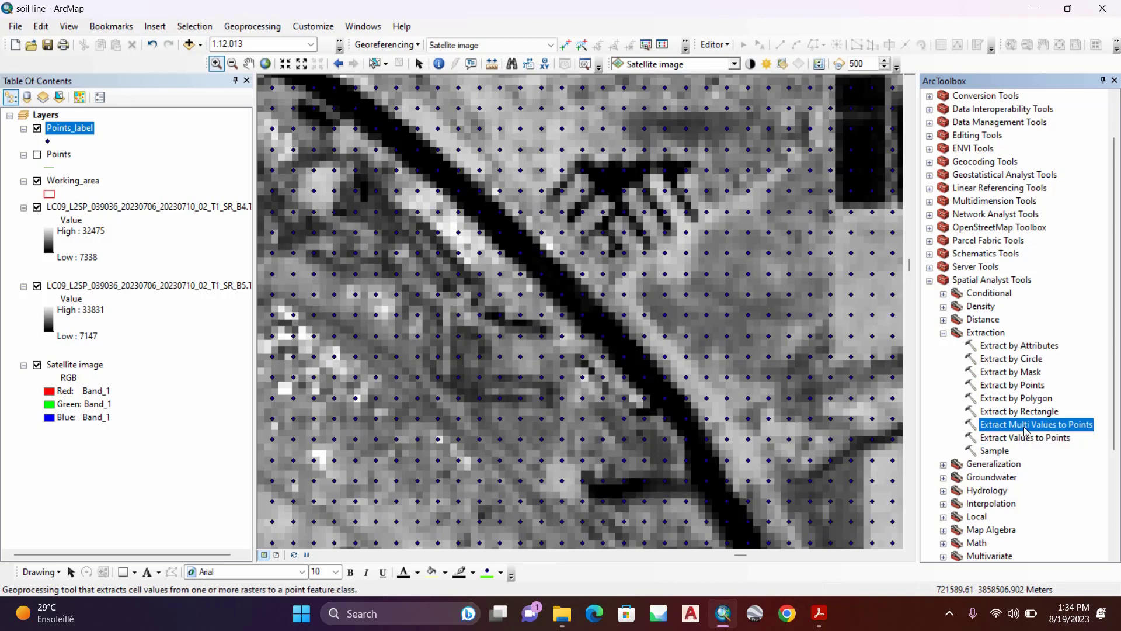
Step: Open the tool with Points_label as input points and add the B4 raster with field name B4
double_click(1075, 429)
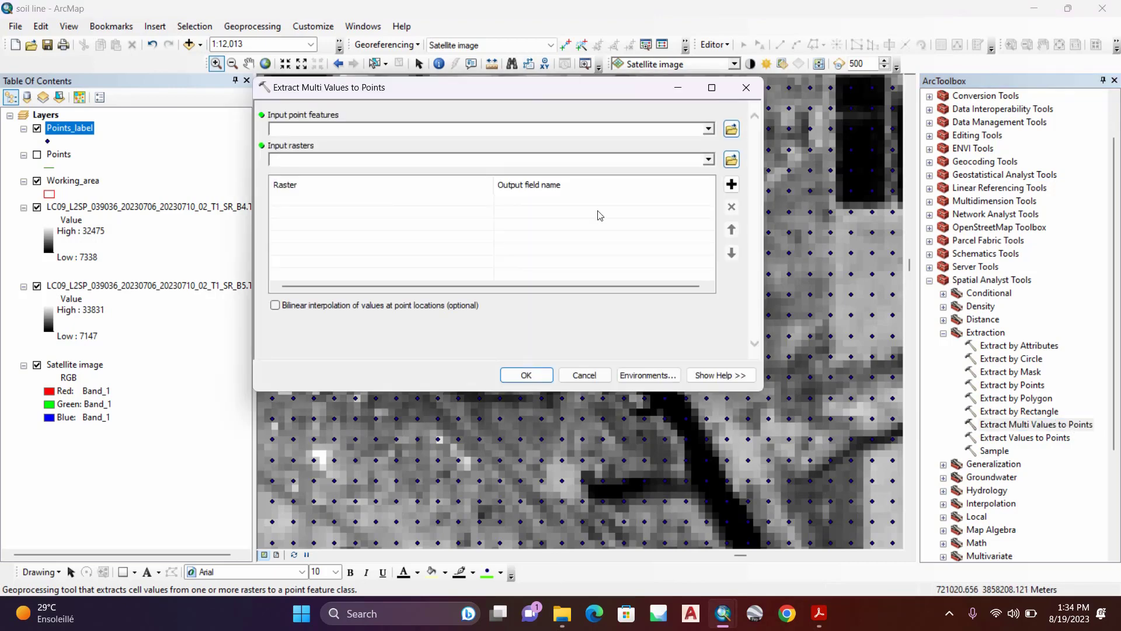
drag(75, 130, 375, 129)
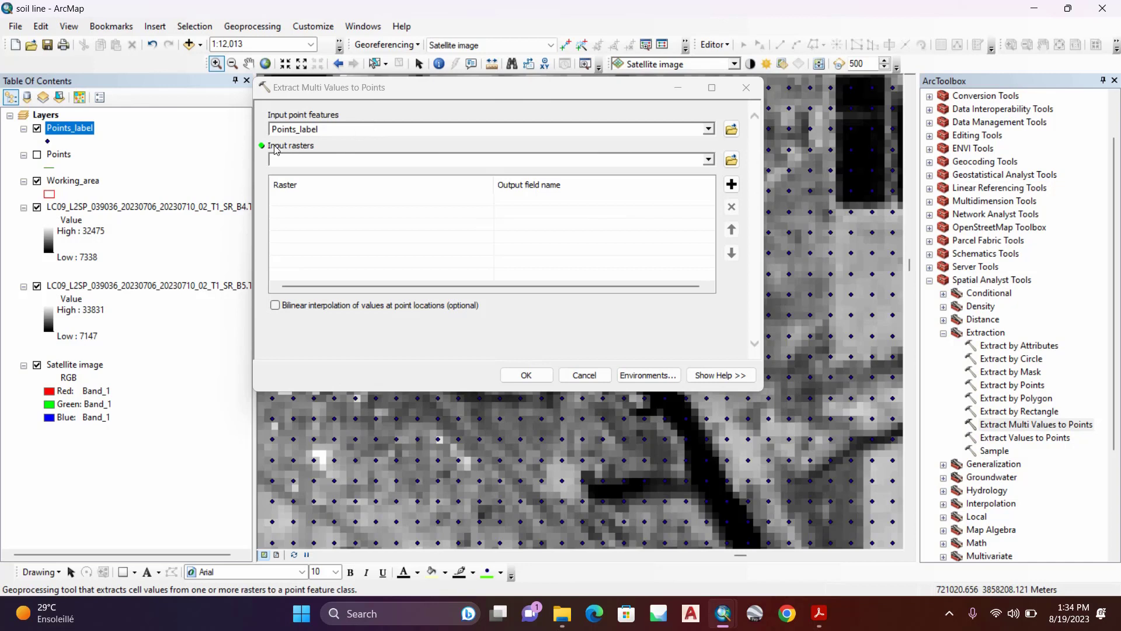
drag(117, 207, 386, 214)
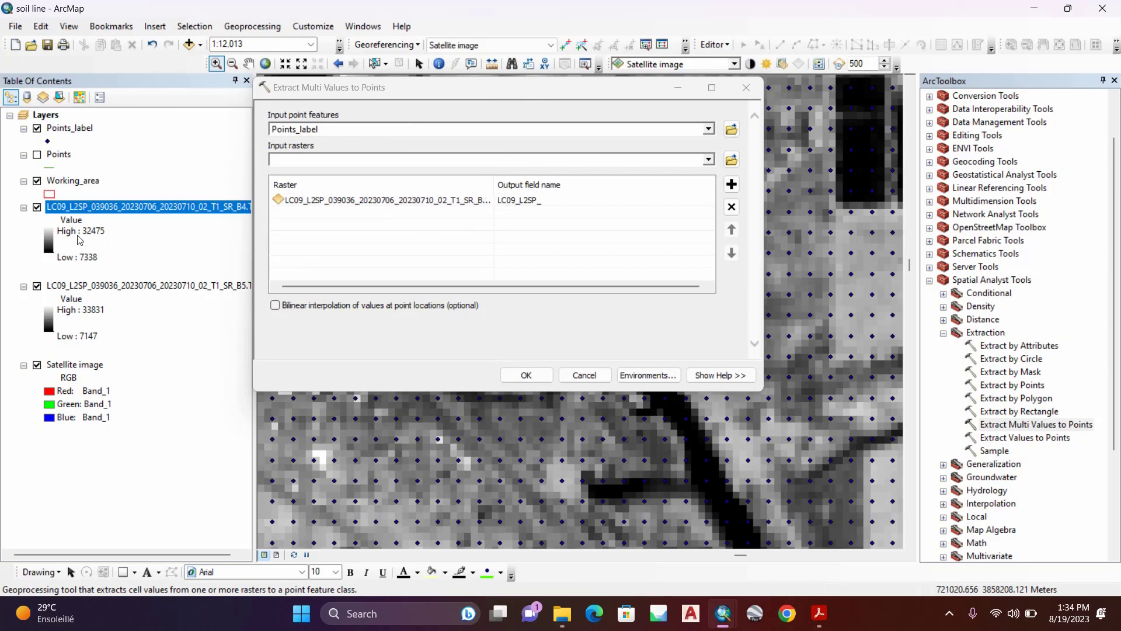
click(523, 202)
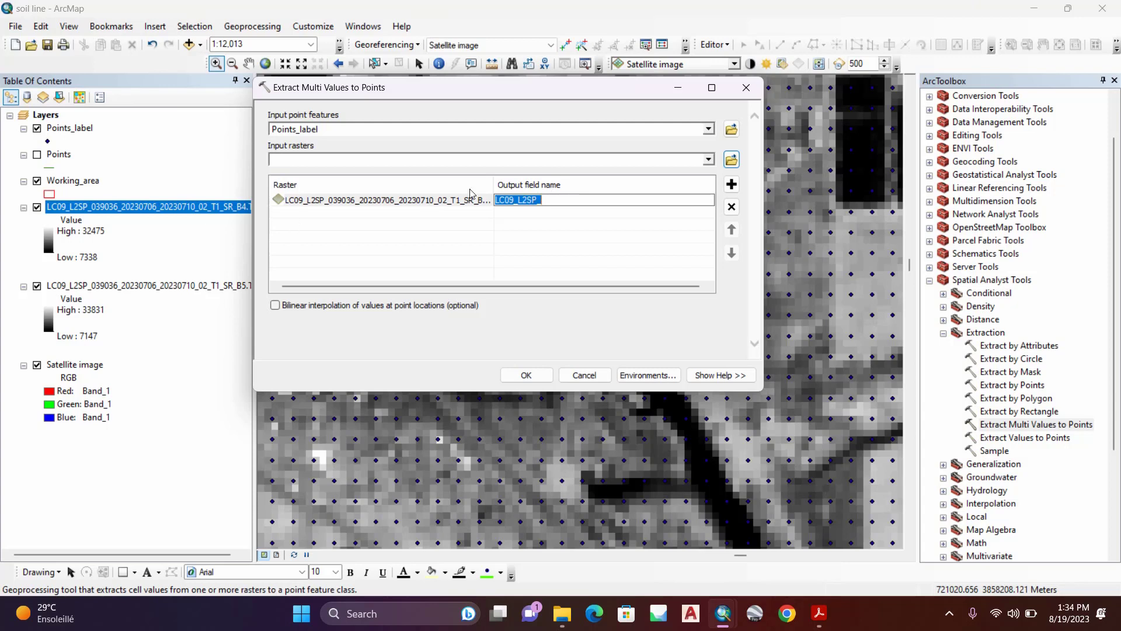
text(B4)
click(460, 224)
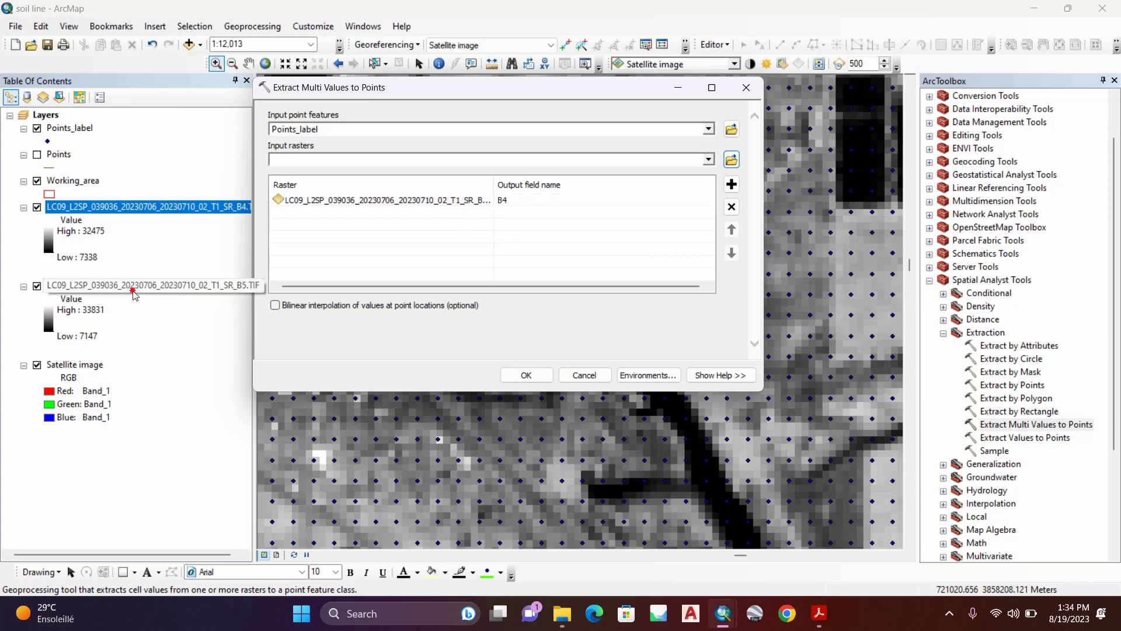
Step: Add the B5 raster with output field name B5 and run the extraction
drag(134, 292, 345, 220)
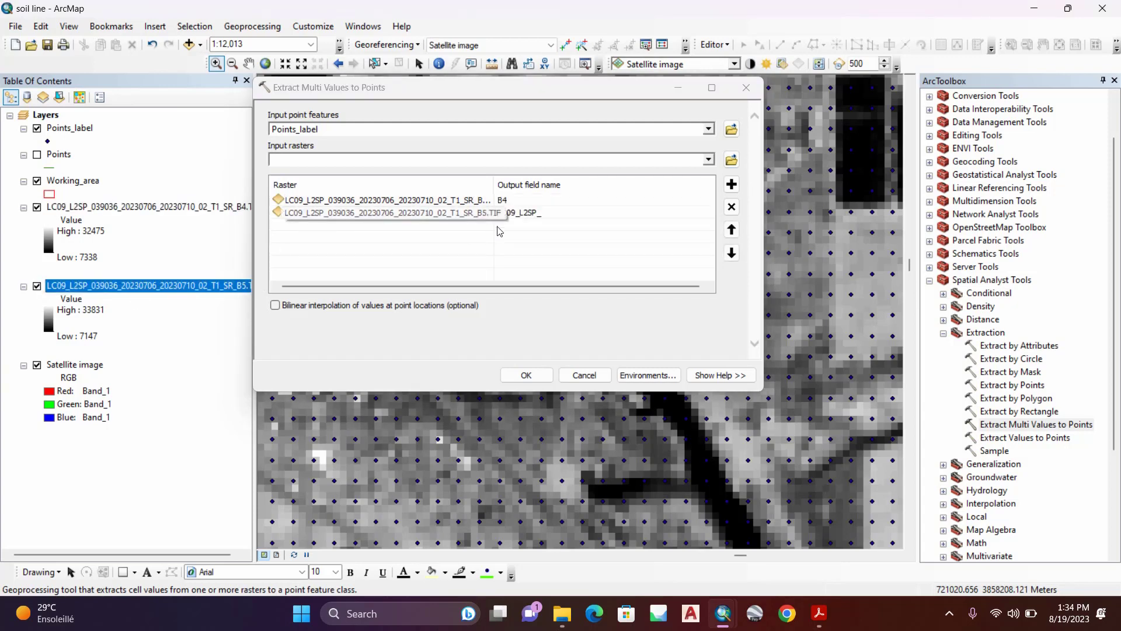
click(514, 213)
click(550, 213)
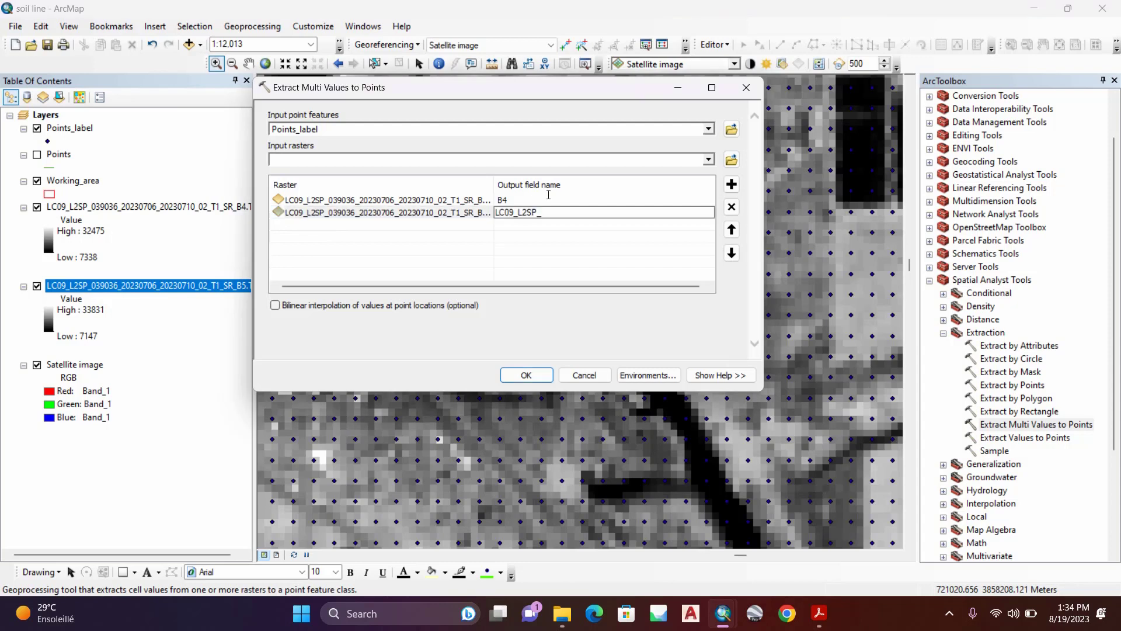
double_click(543, 214)
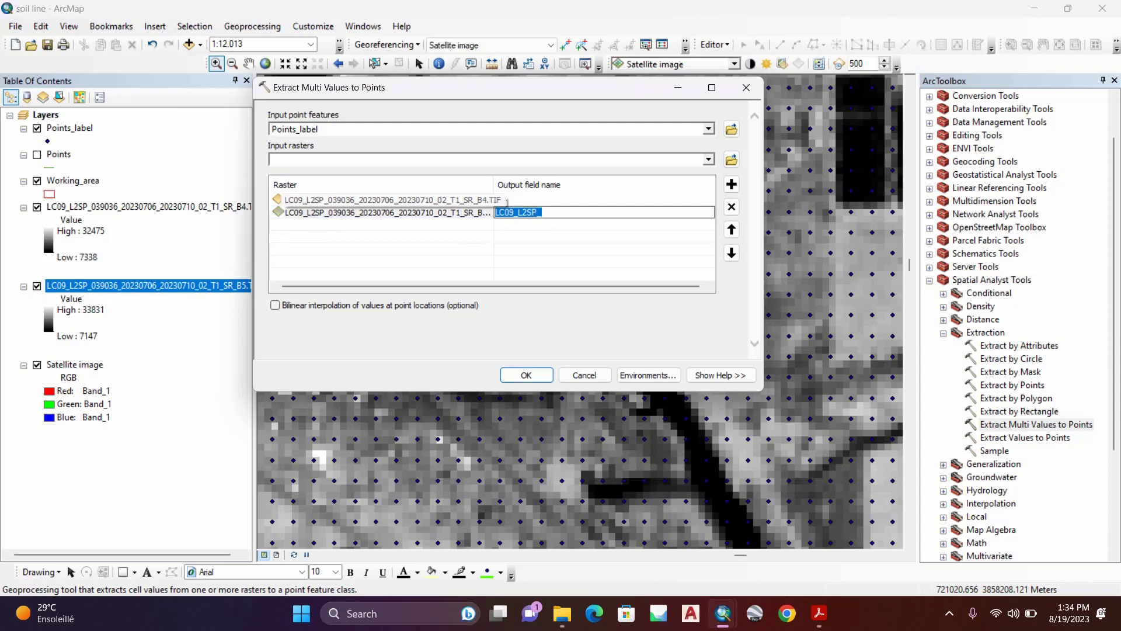
text(B5)
click(421, 257)
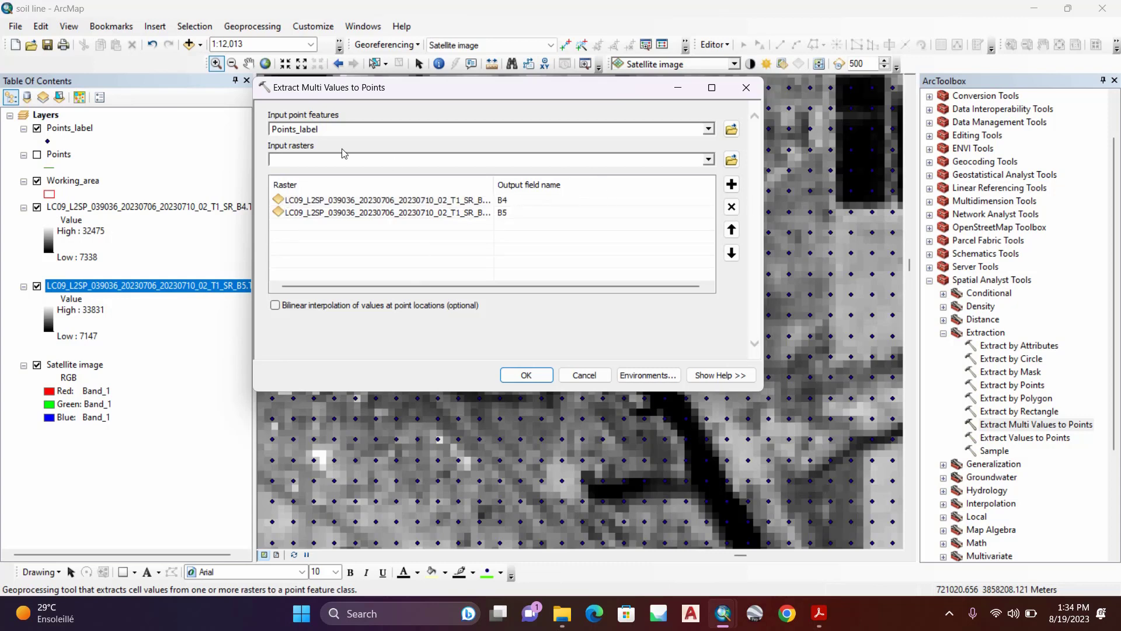
click(529, 375)
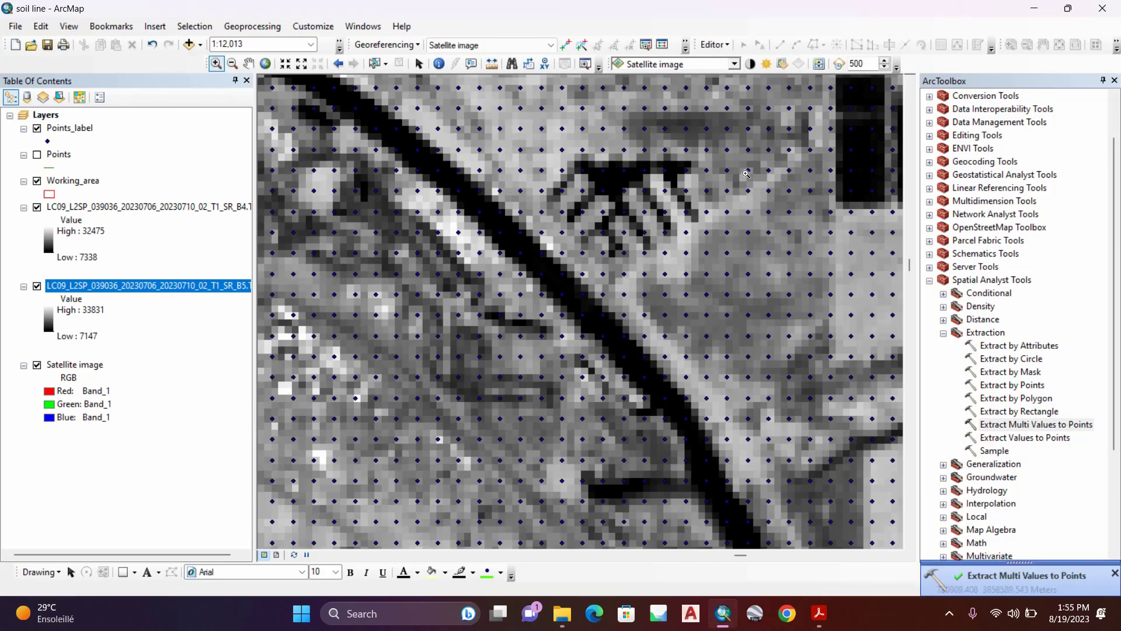
Step: Open the Points_label attribute table and select the B4 and B5 columns
right_click(71, 128)
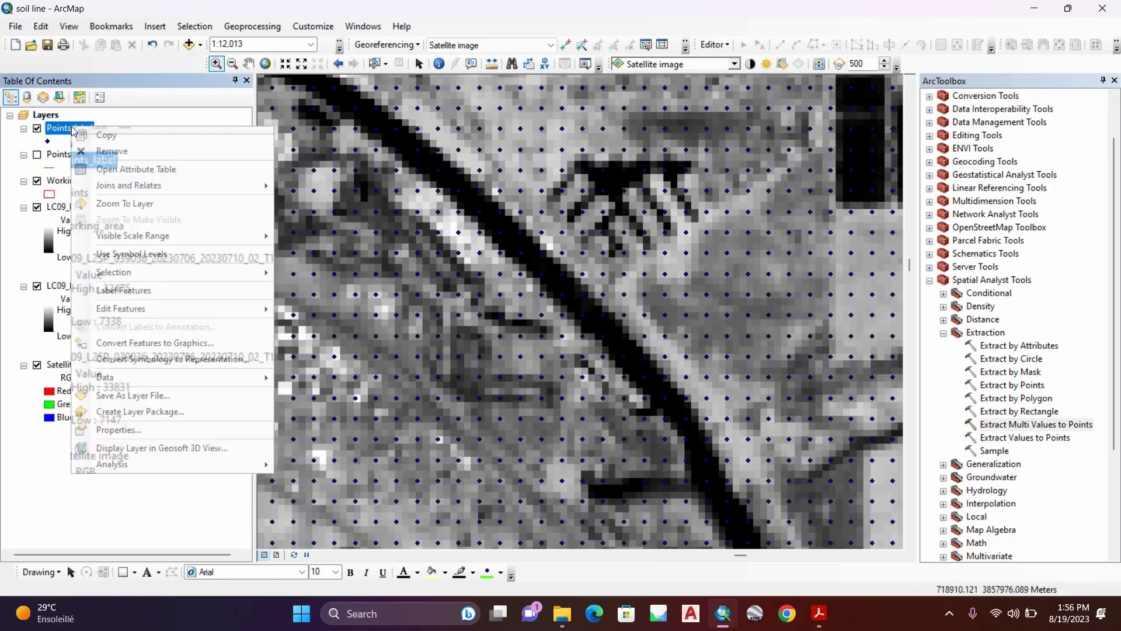
click(130, 170)
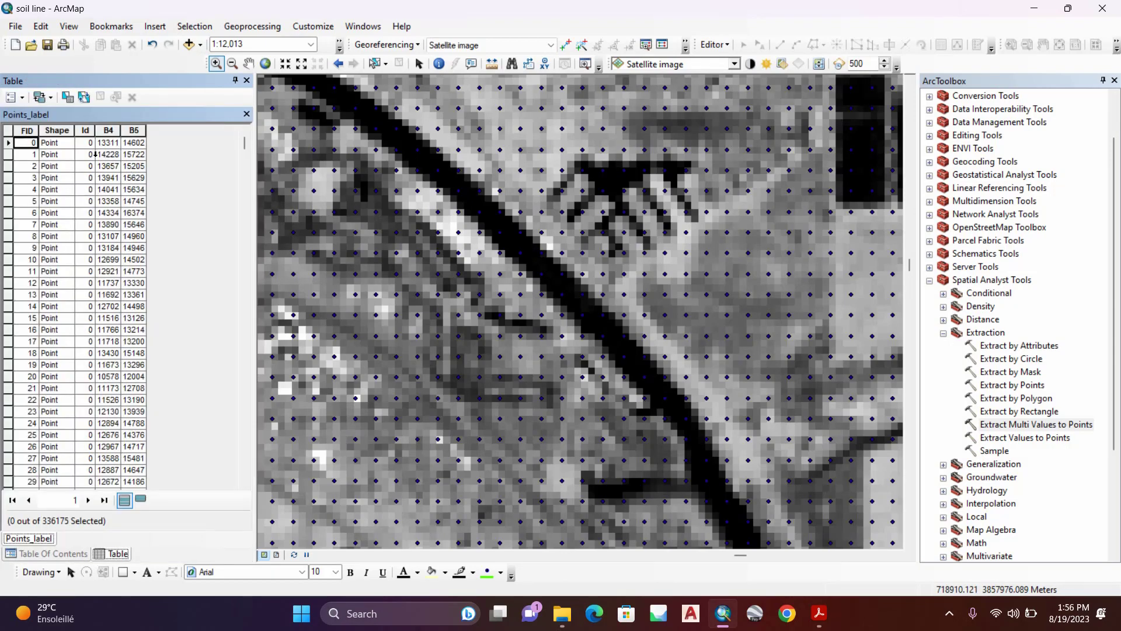
click(109, 130)
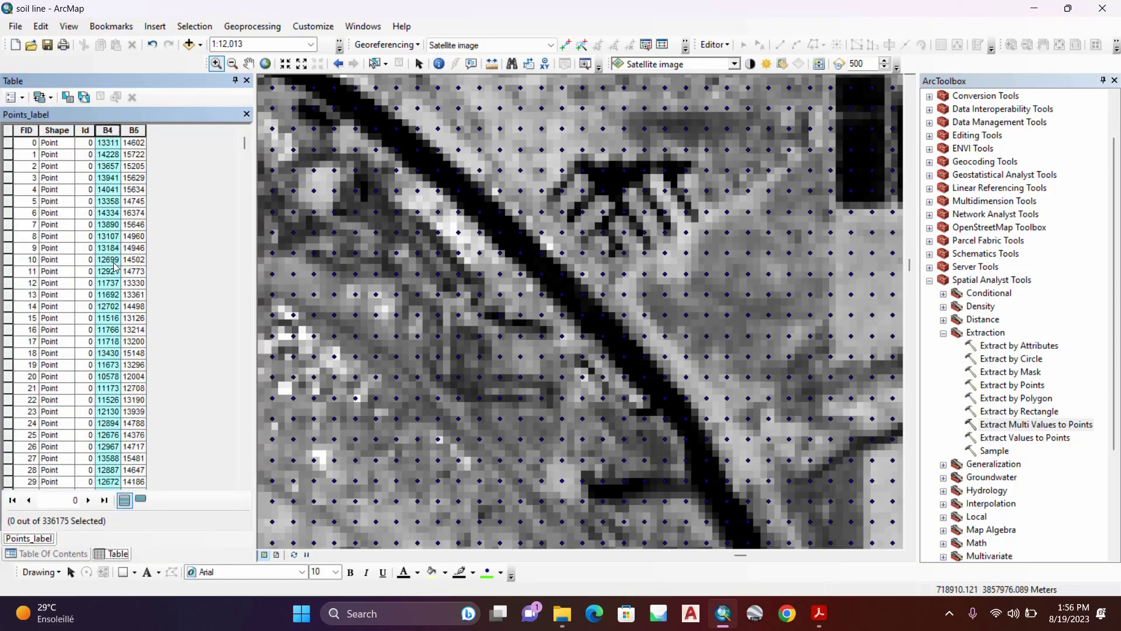
click(135, 131)
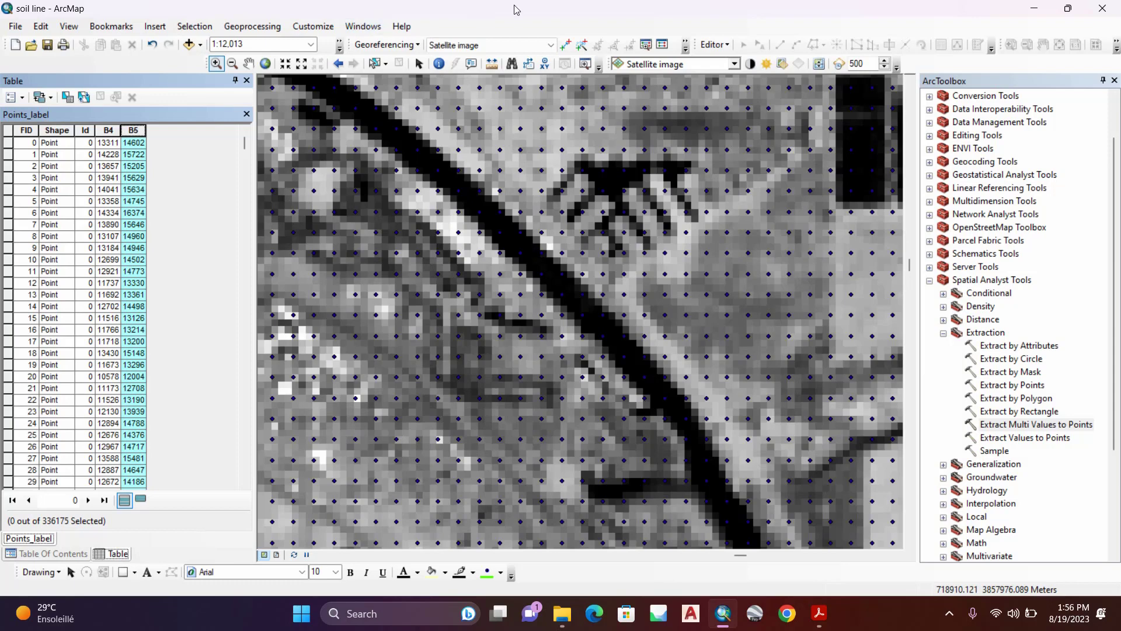
Step: Minimize ArcMap and briefly view the Soil line in arcgis folder on the desktop
click(1035, 7)
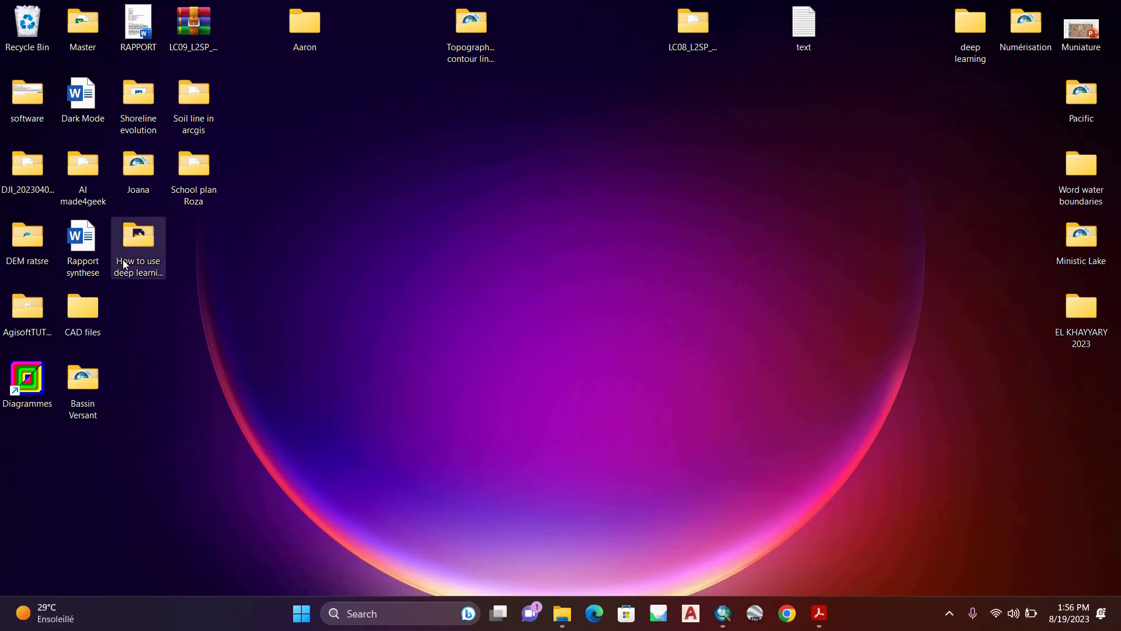
double_click(206, 101)
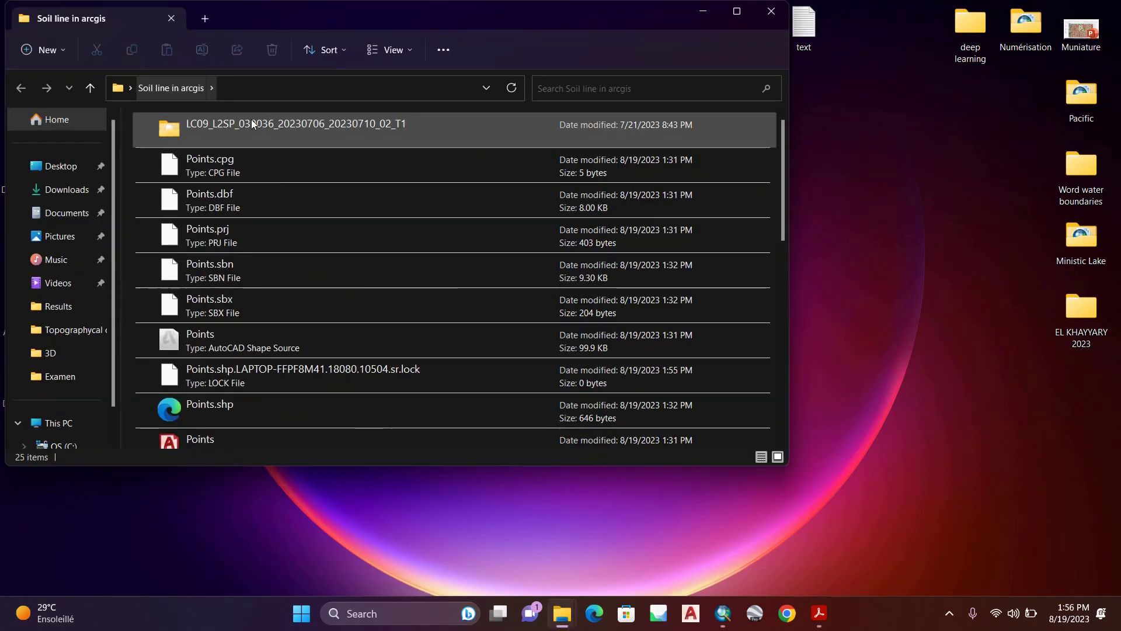
click(747, 12)
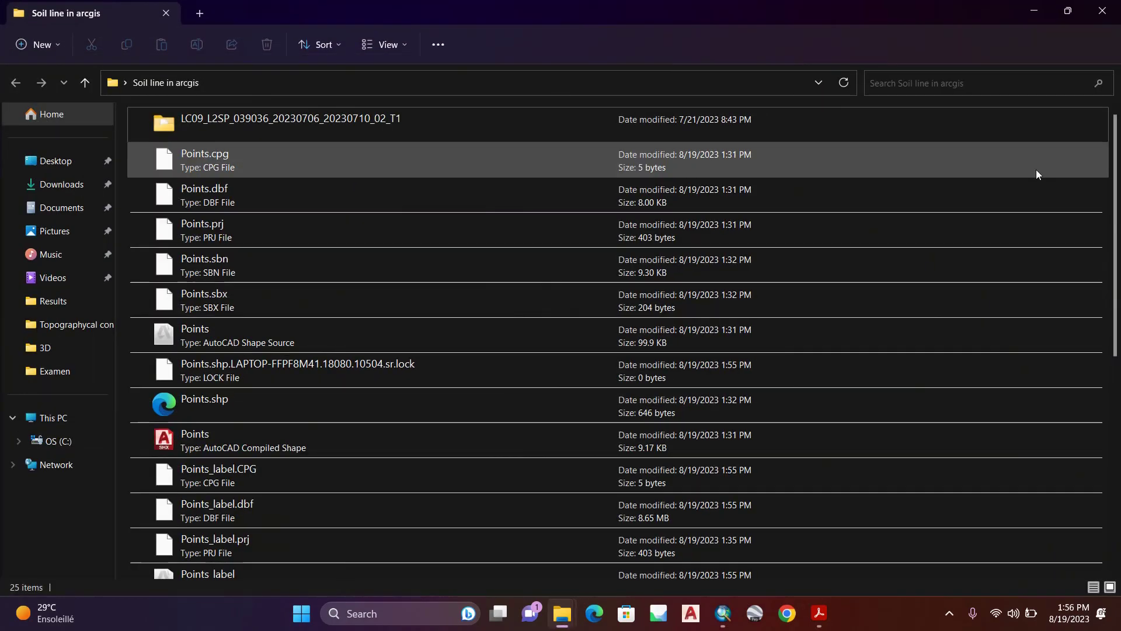
click(1100, 11)
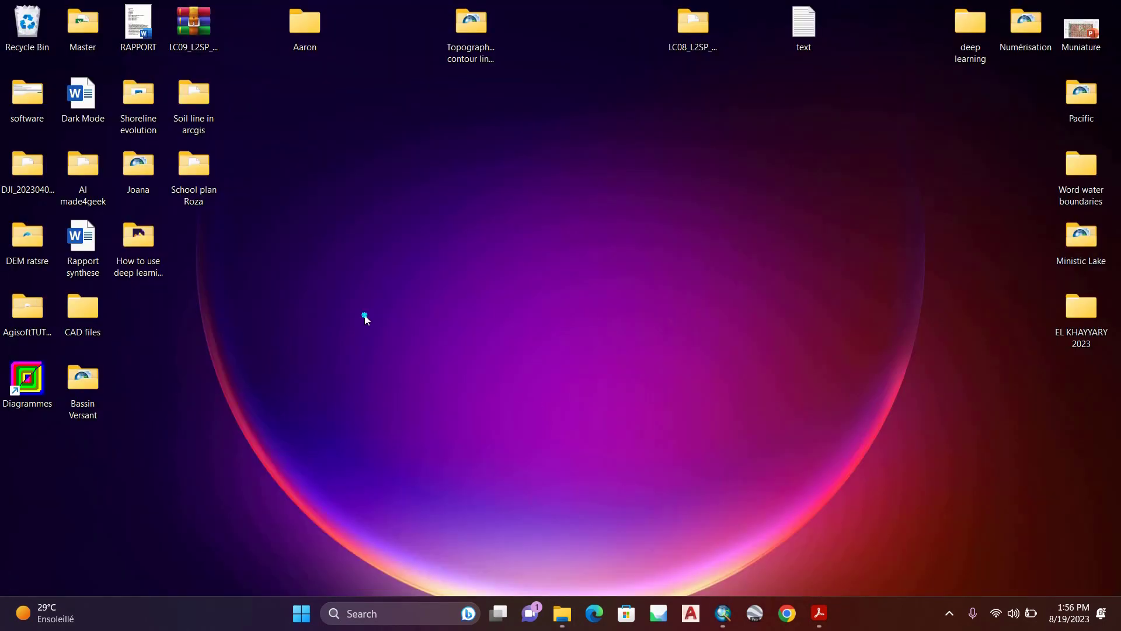
Step: Create a new Excel worksheet named Soil Line on the desktop and open it
right_click(365, 316)
mouse_move(543, 225)
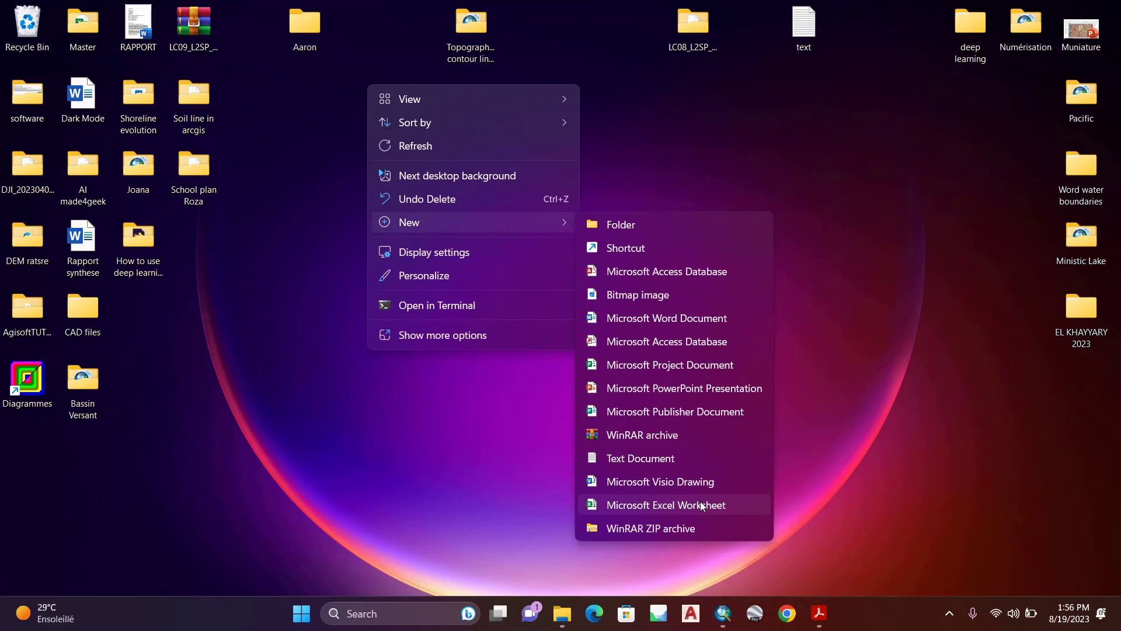
click(651, 511)
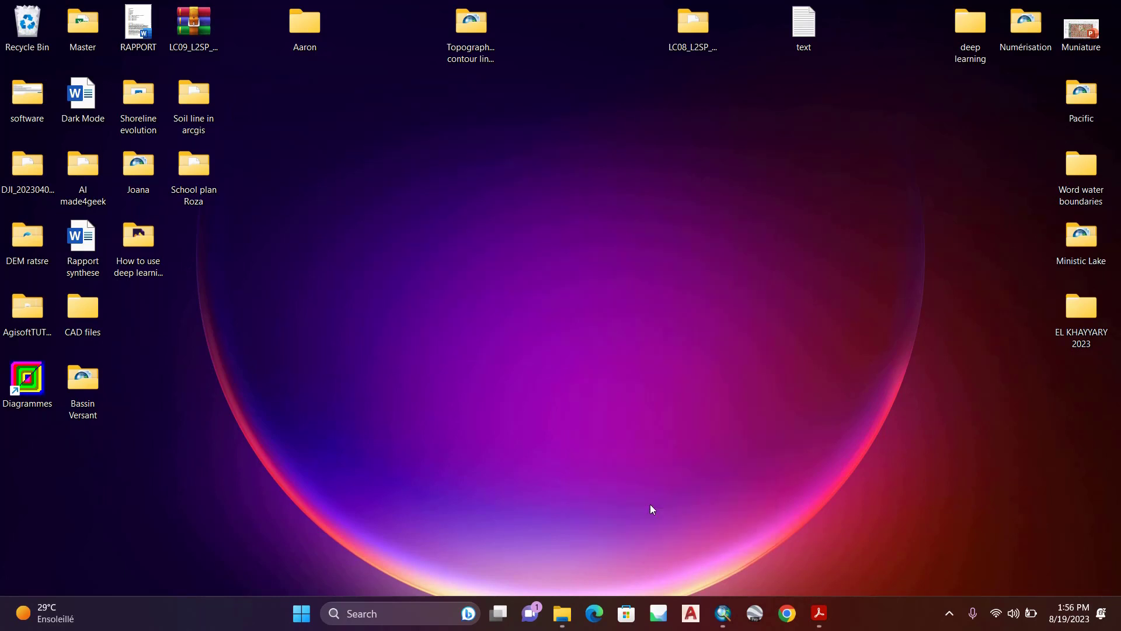
text(S)
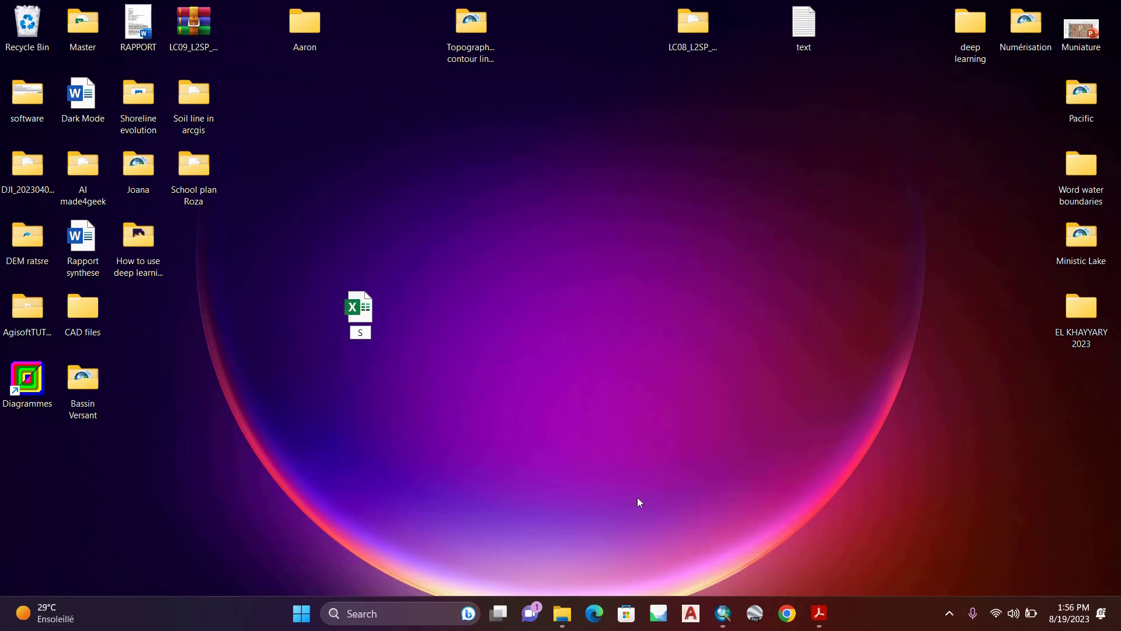
text(oil Line)
key(Return)
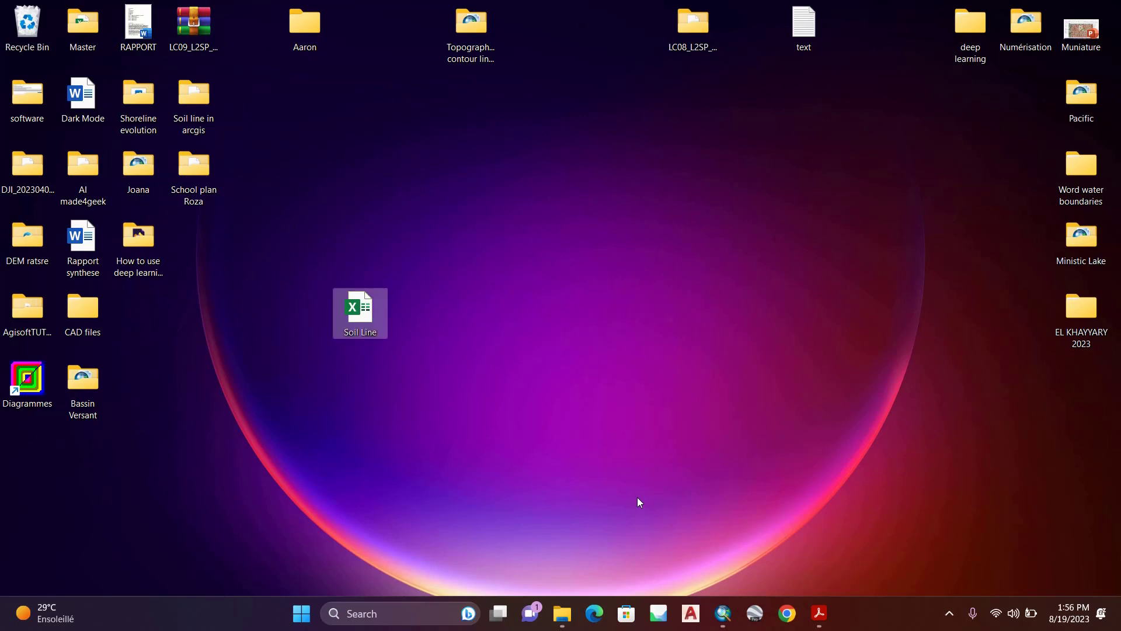
double_click(356, 318)
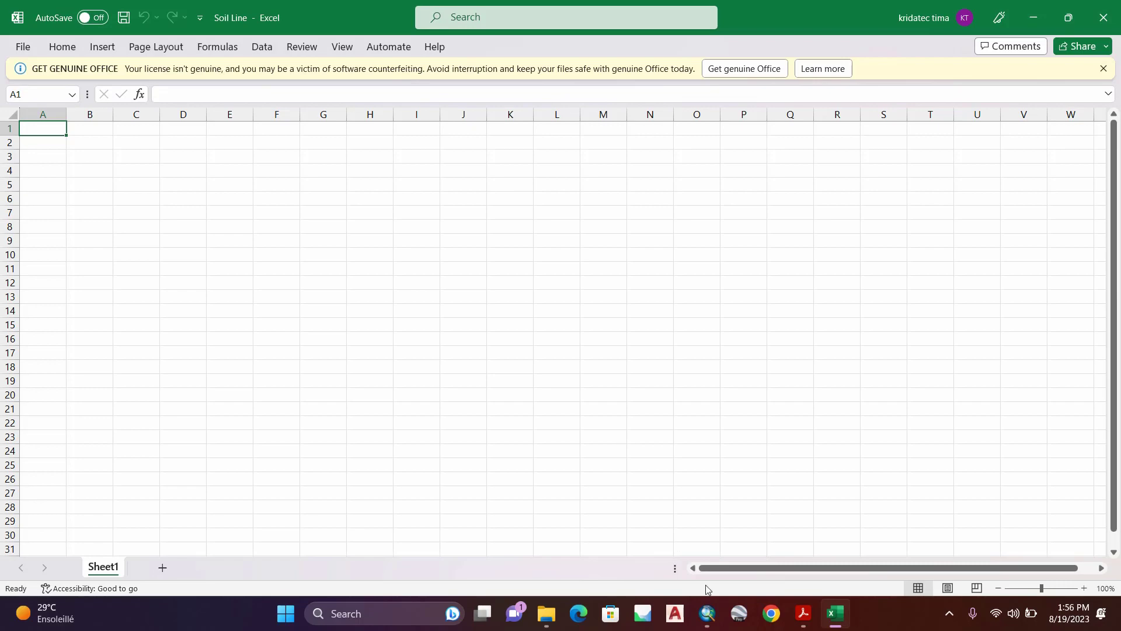
Step: Switch from Excel back to the ArcMap window via the taskbar
click(708, 614)
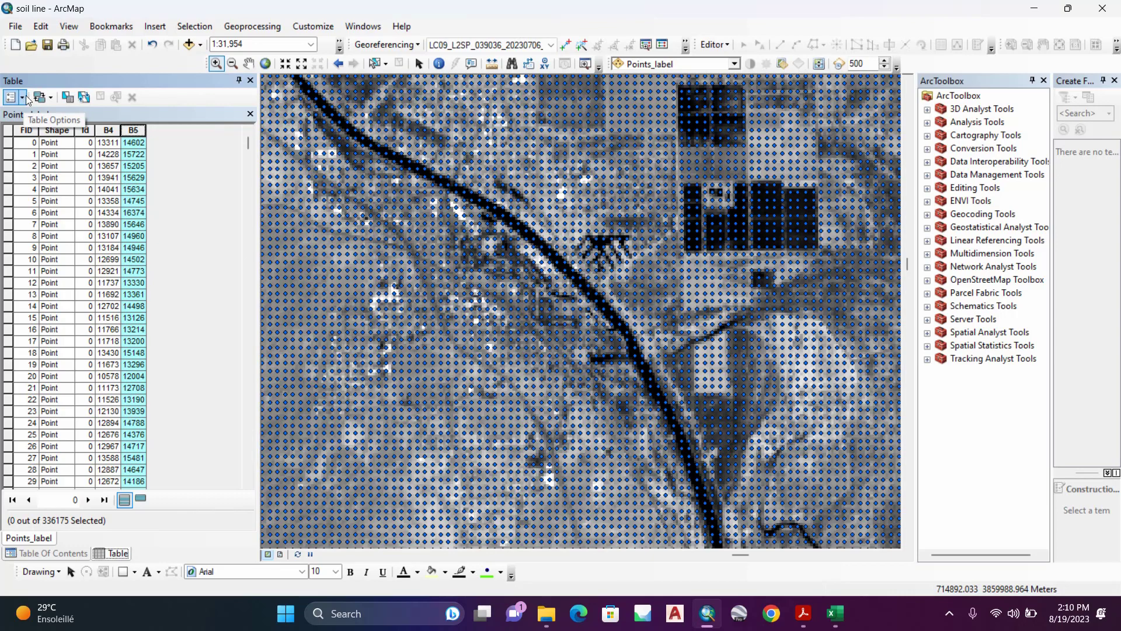
Step: Start exporting the table via Table Options > Export, with Text File as the output type
click(26, 99)
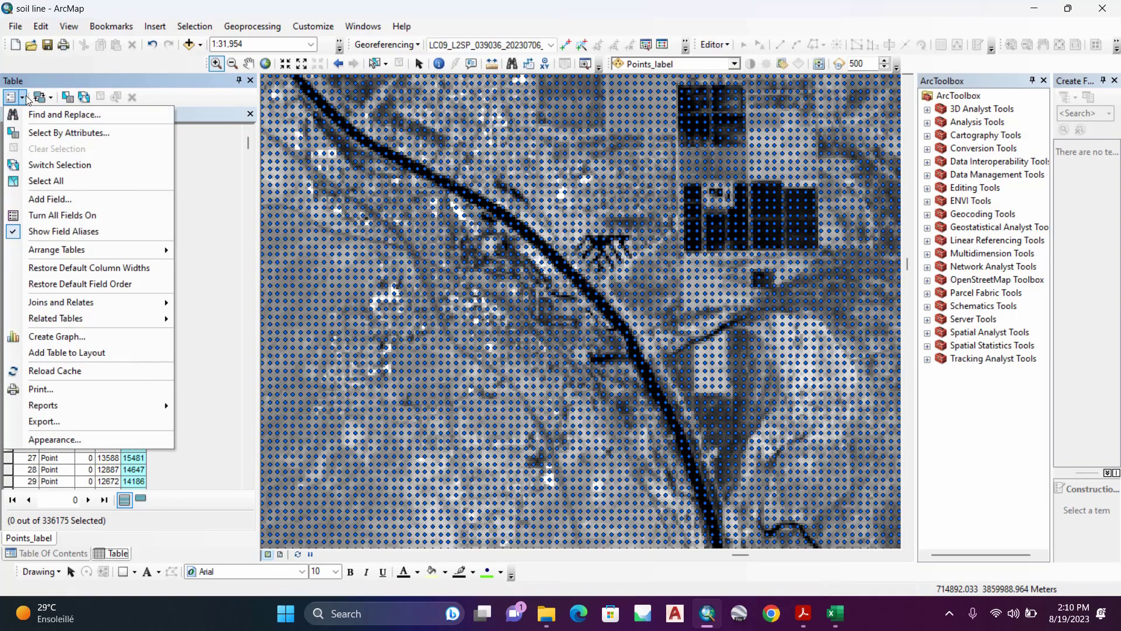
click(68, 421)
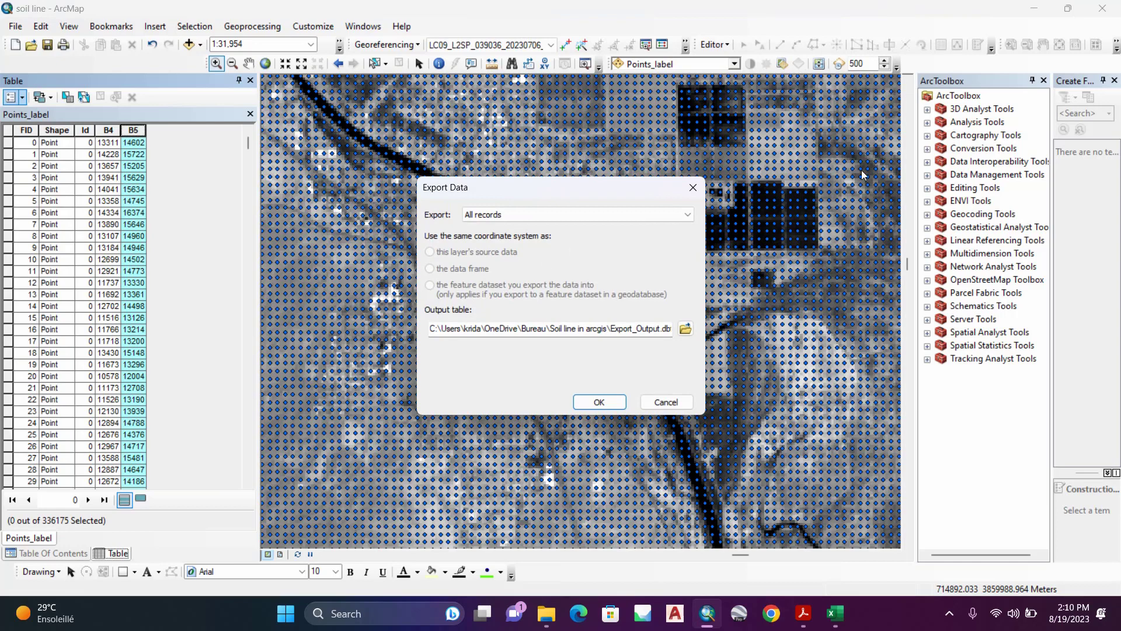
click(686, 331)
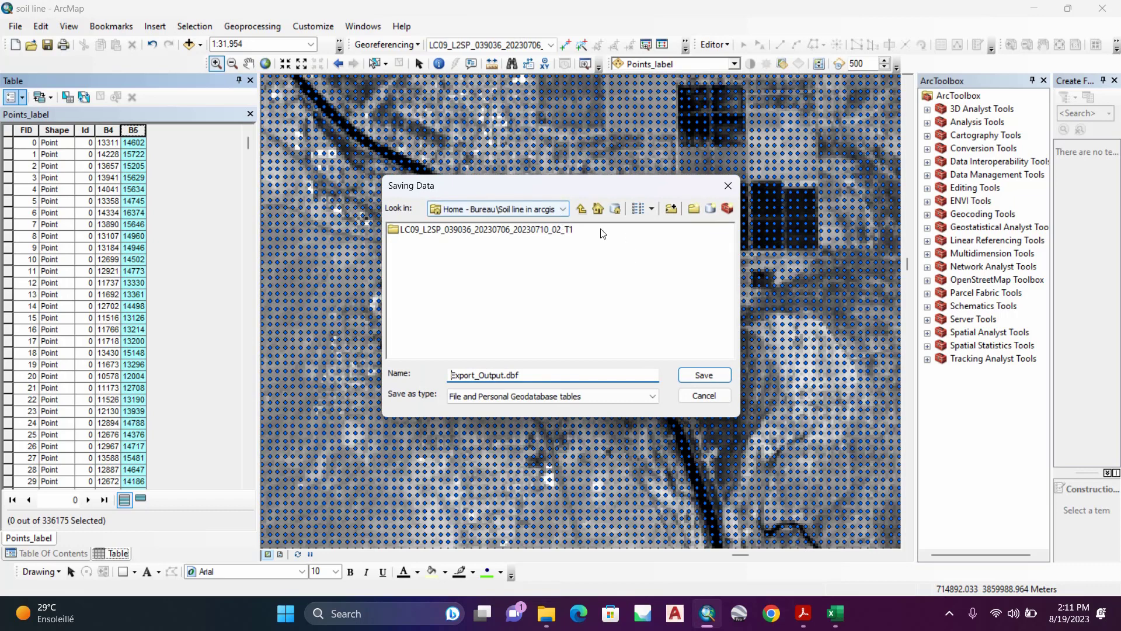
click(601, 395)
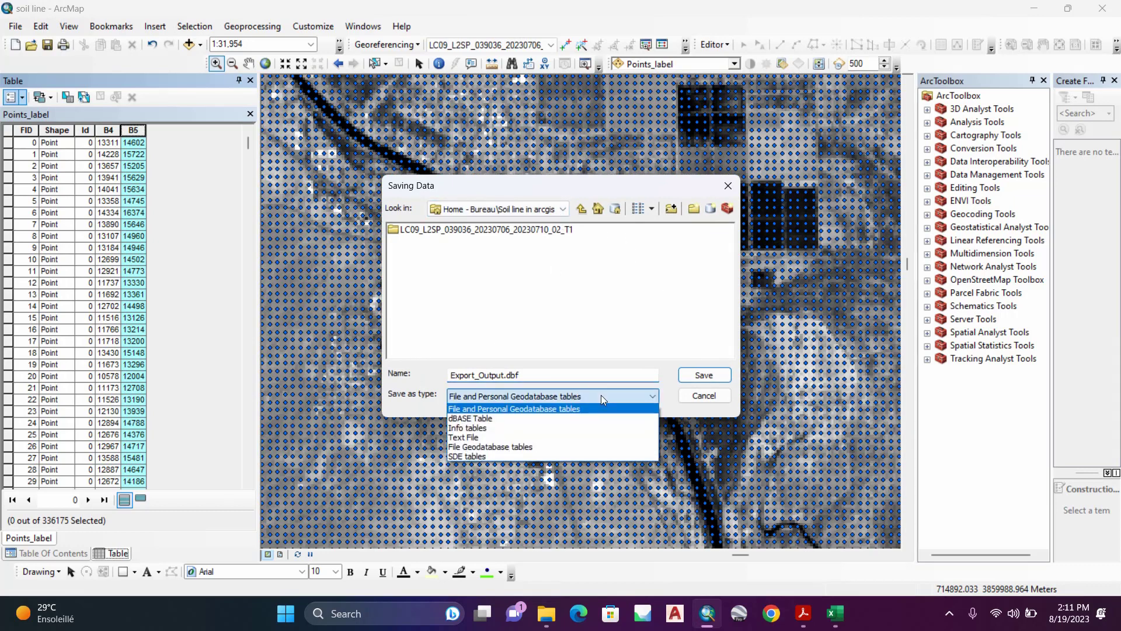
click(532, 439)
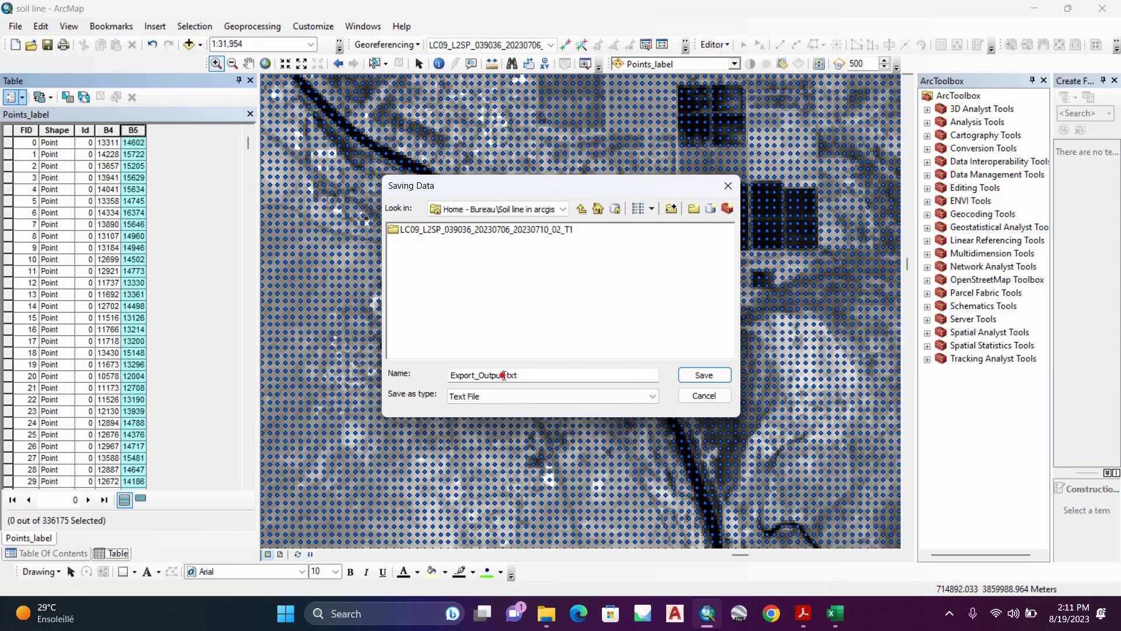
Step: Save all records as B4 andB5.txt without adding it to the map, then minimize ArcMap
drag(506, 372, 355, 368)
text(B)
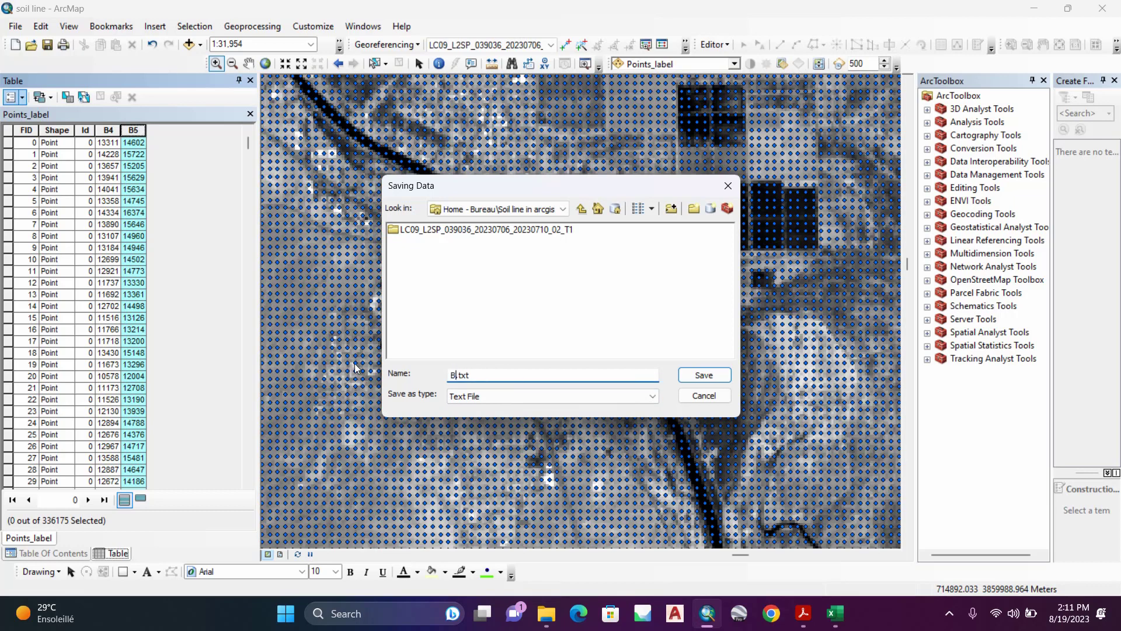
text(4 ant)
key(BackSpace)
text(dB5)
click(701, 380)
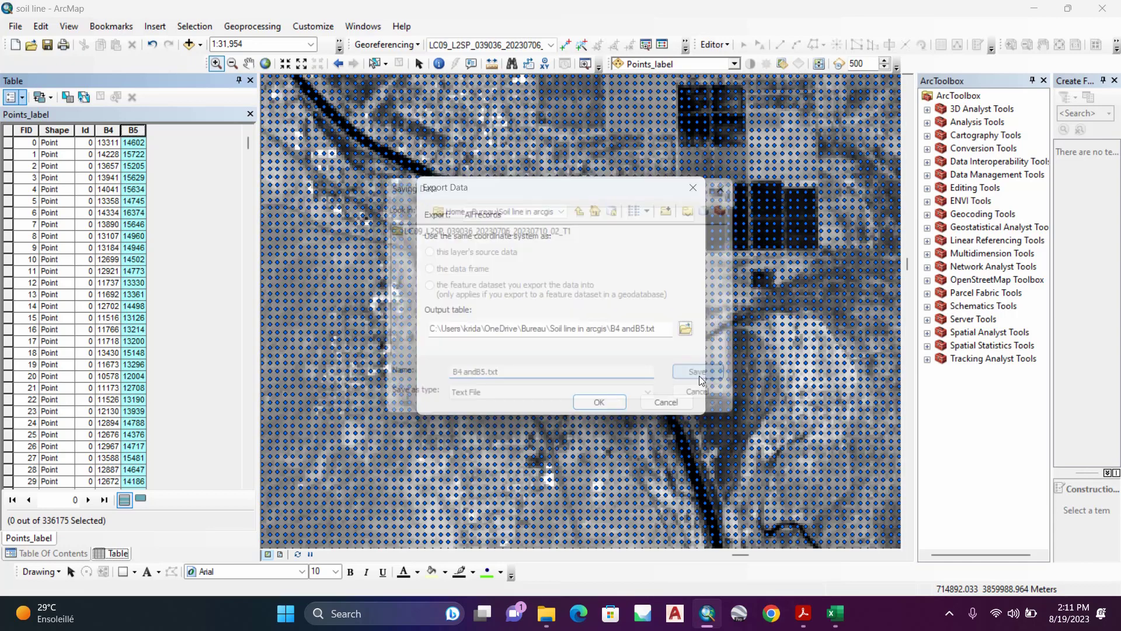
click(601, 402)
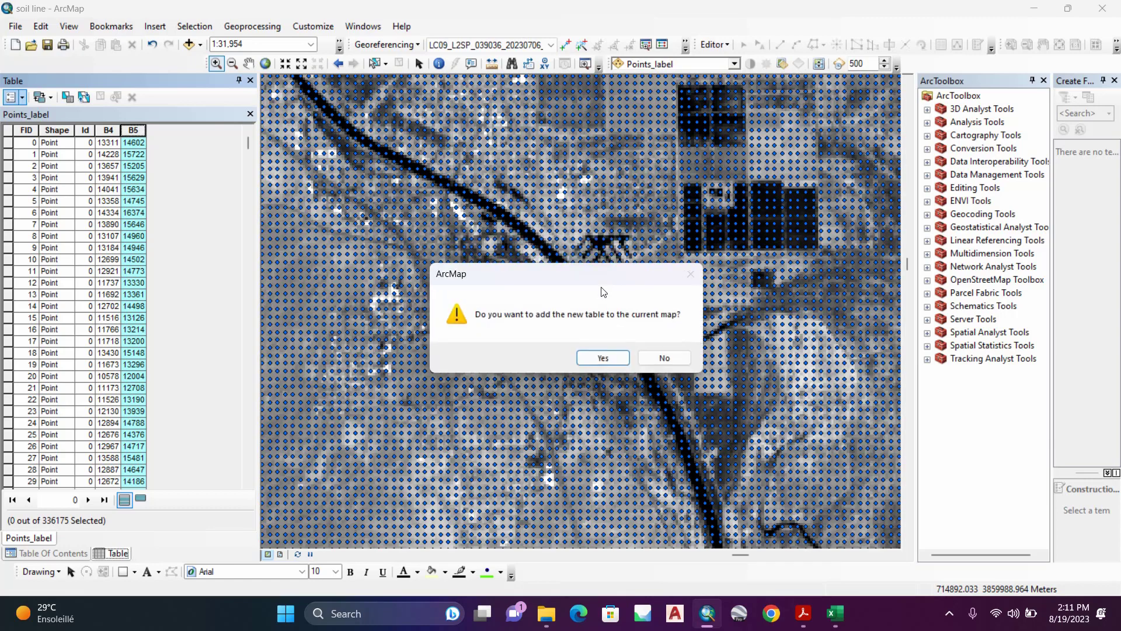
click(662, 358)
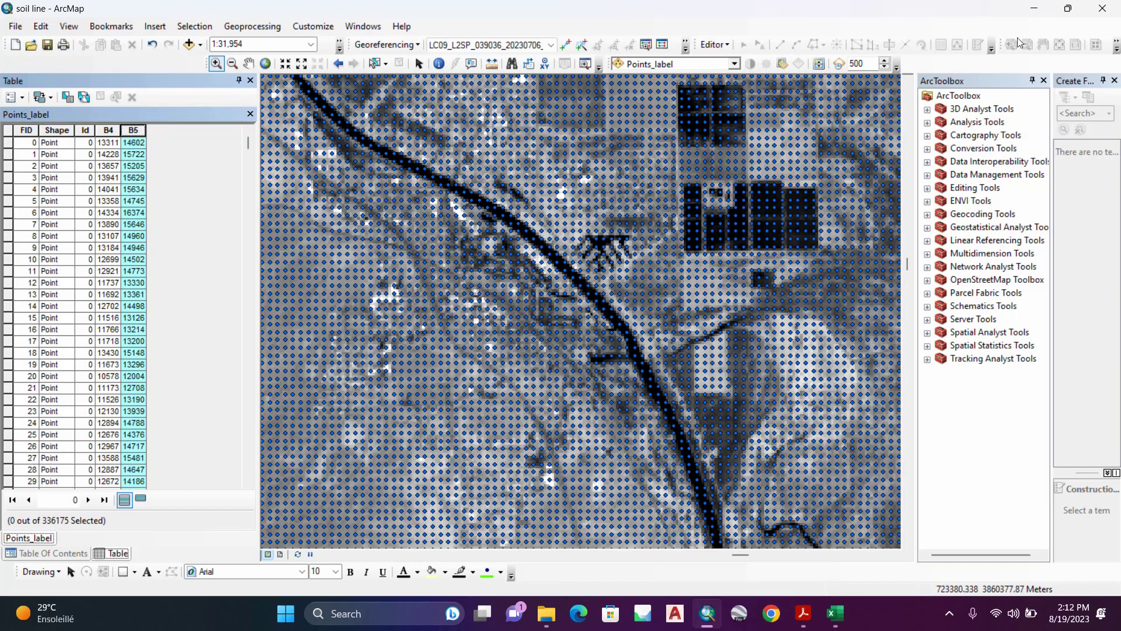
click(1029, 11)
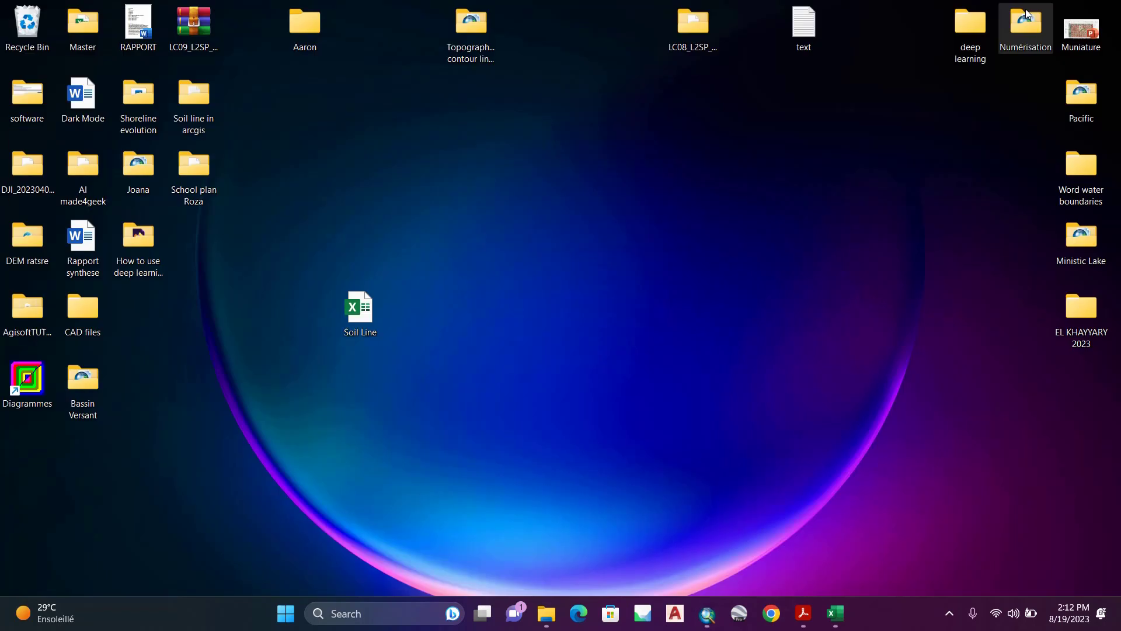
Step: In the Soil Line workbook, bring up the File > Open > Browse dialog
click(836, 613)
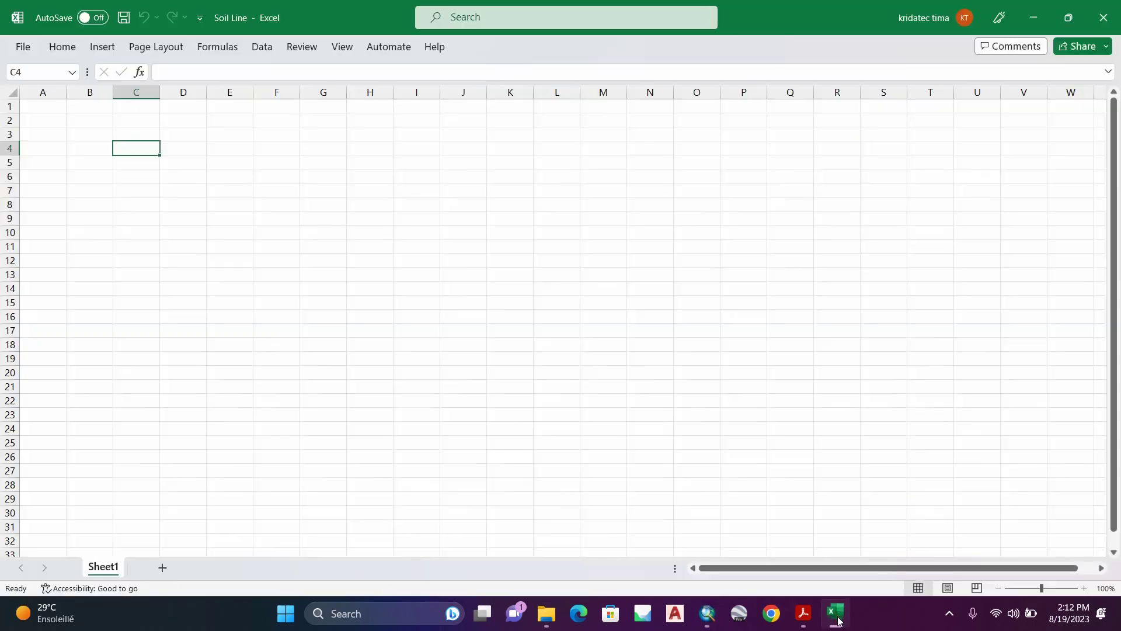
click(21, 48)
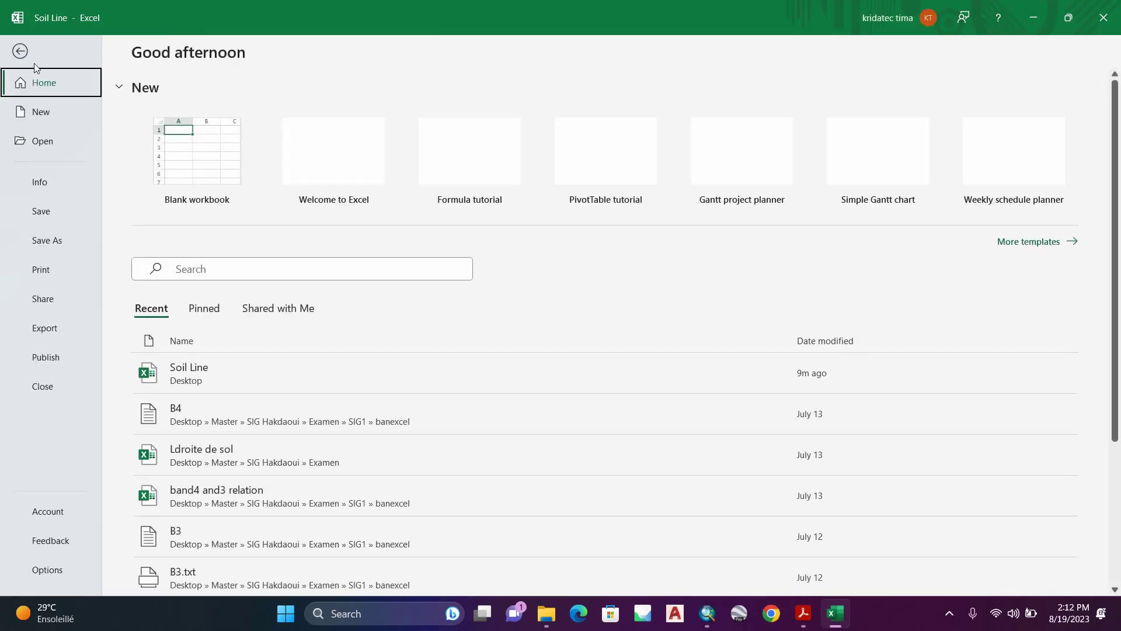
click(44, 147)
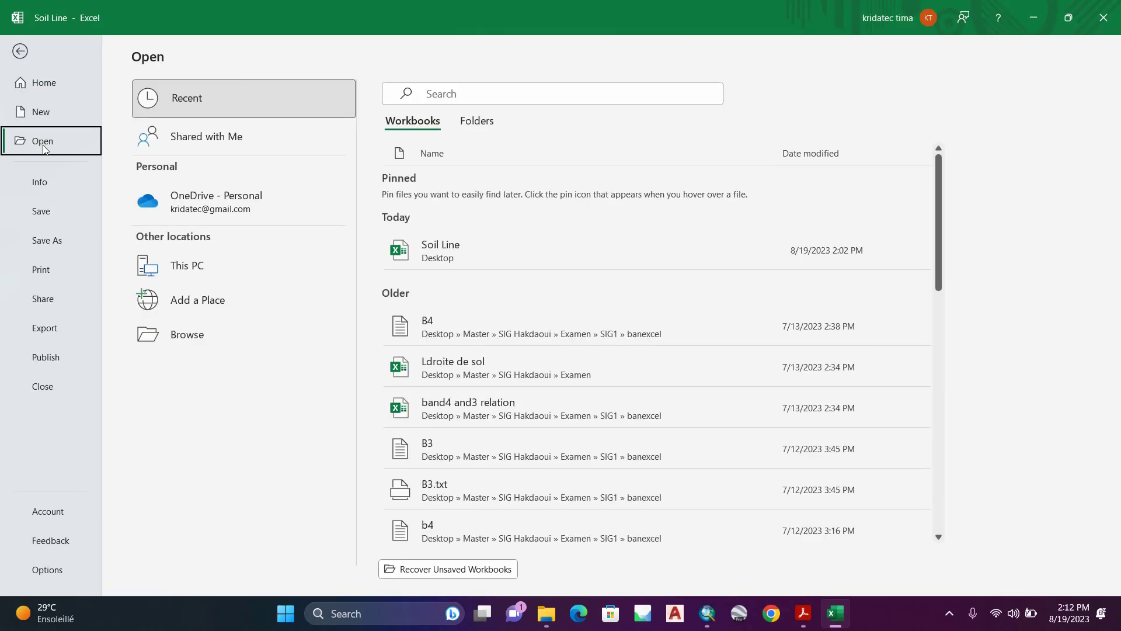
click(190, 276)
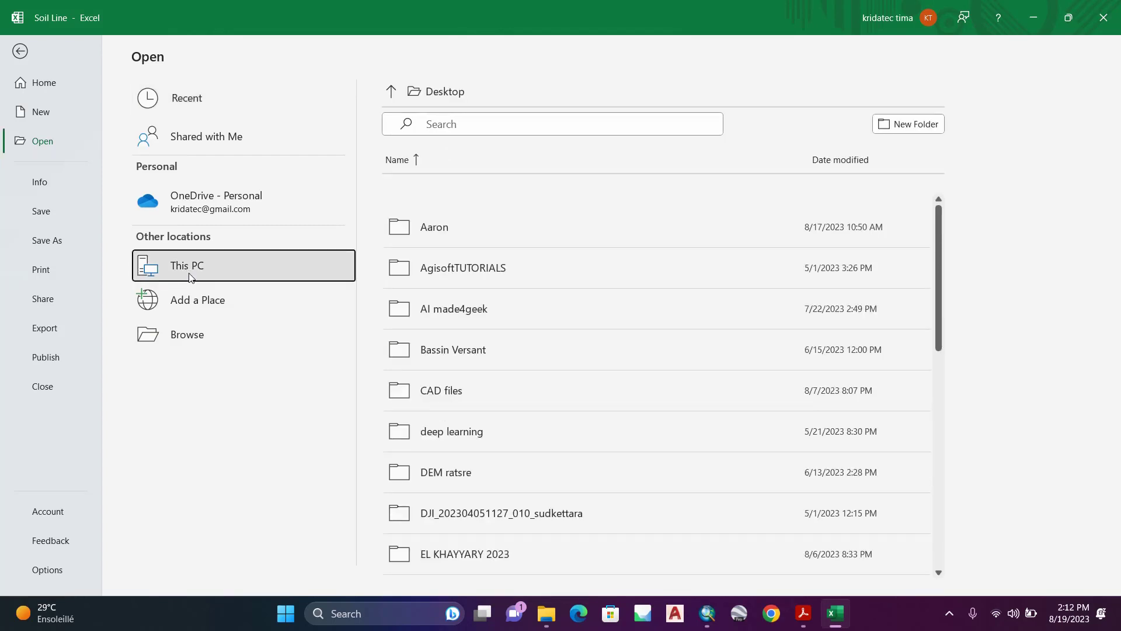
click(200, 334)
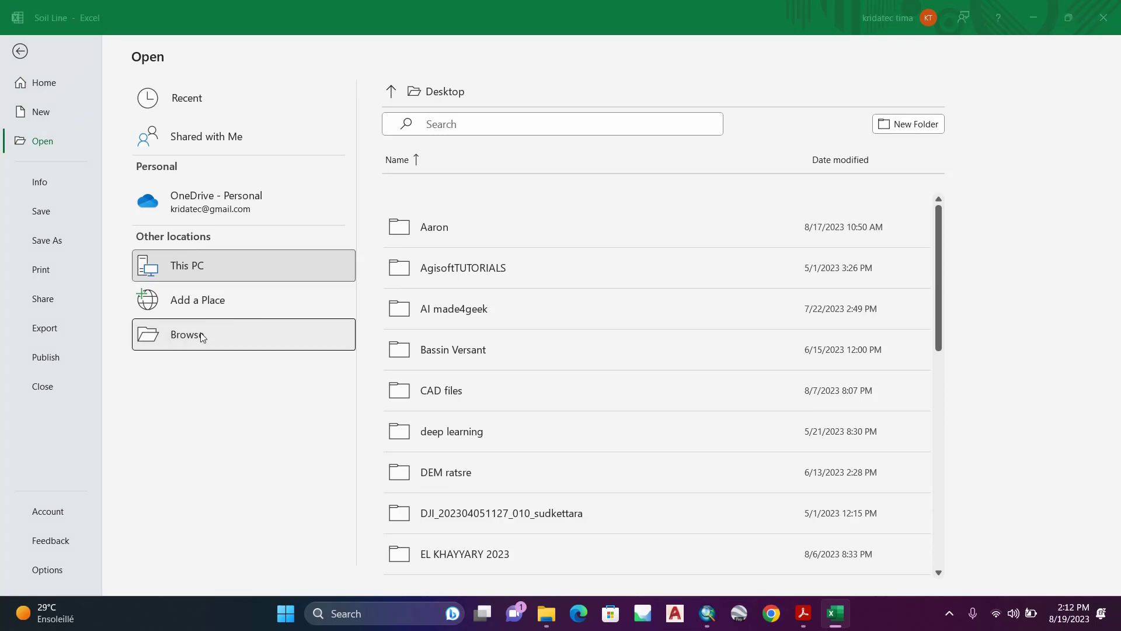
Step: Open B4_andB5 from Desktop\Soil line in arcgis using the Text Files filter
scroll(87, 151, up, 3)
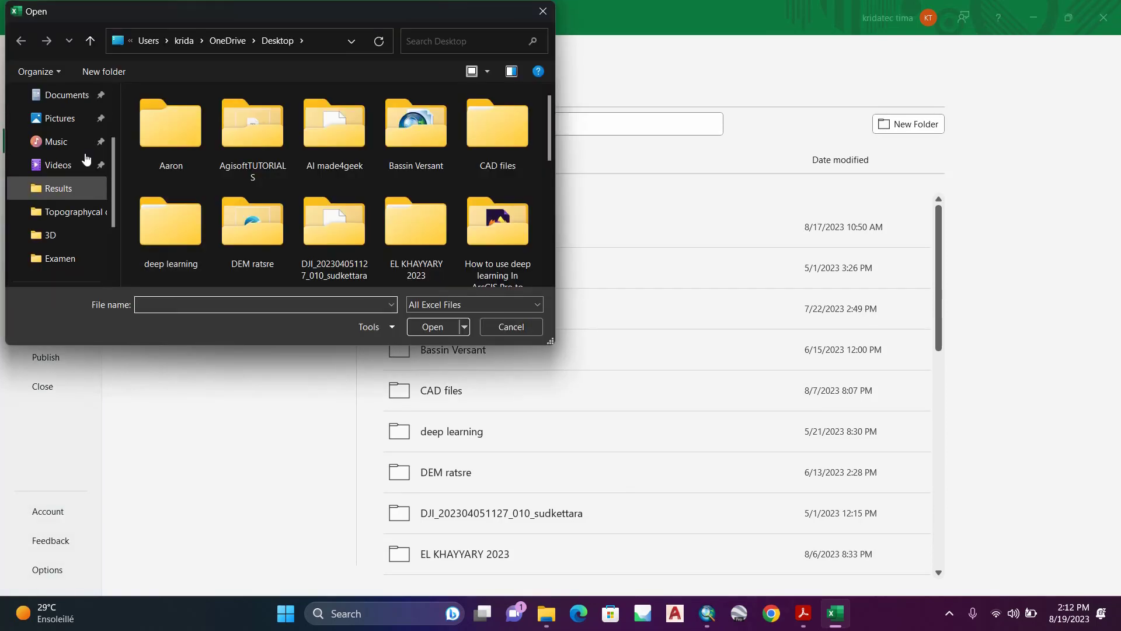
click(85, 144)
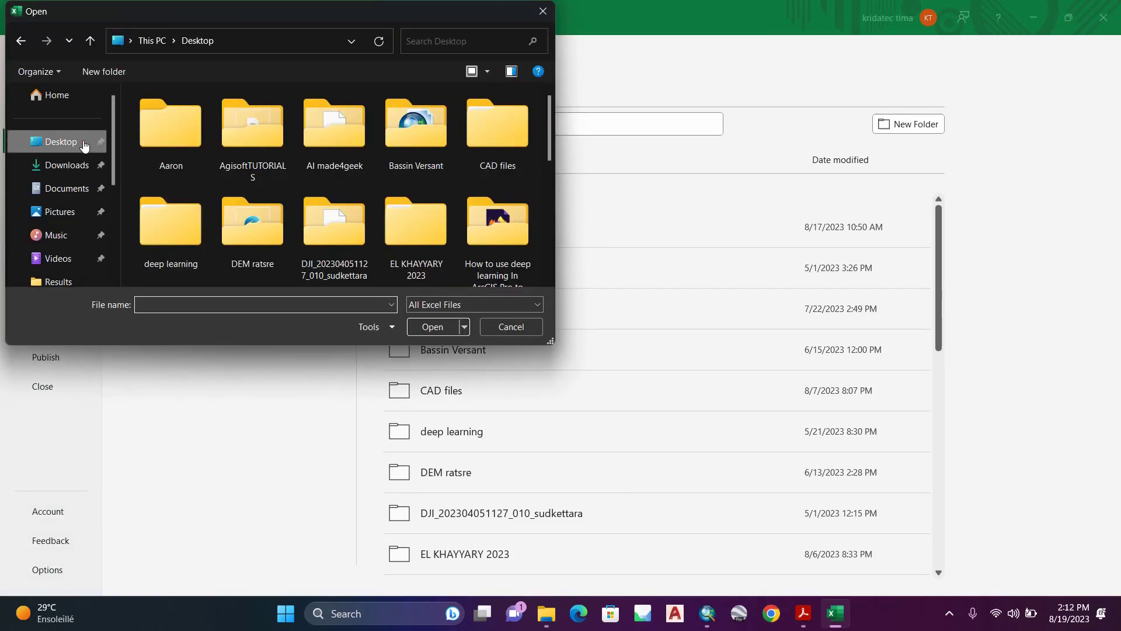
scroll(230, 139, down, 5)
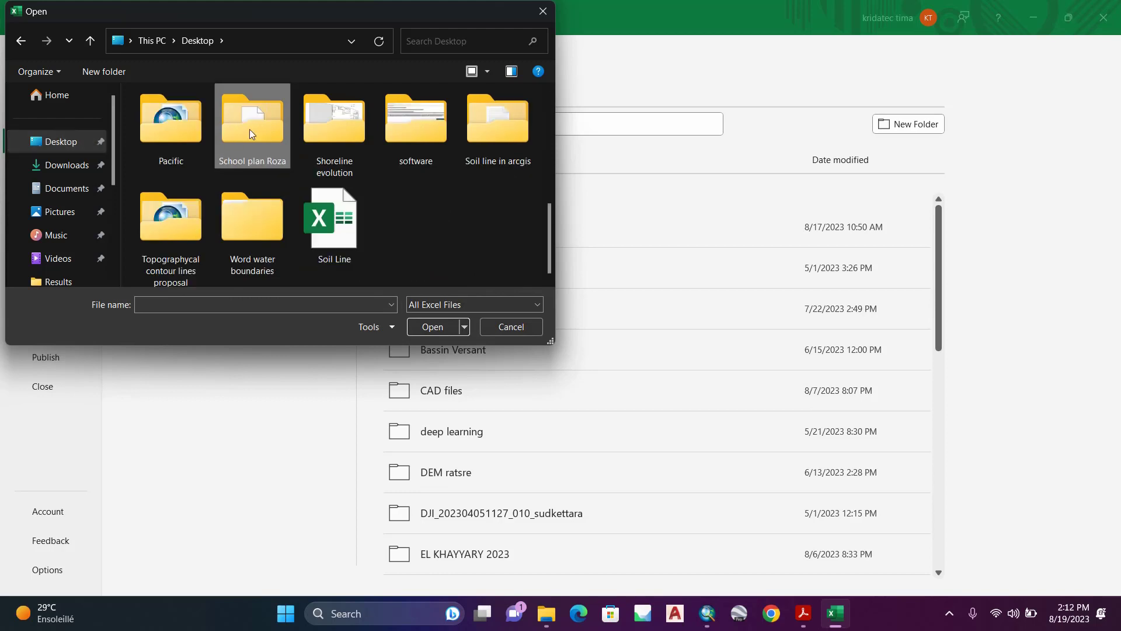
double_click(486, 128)
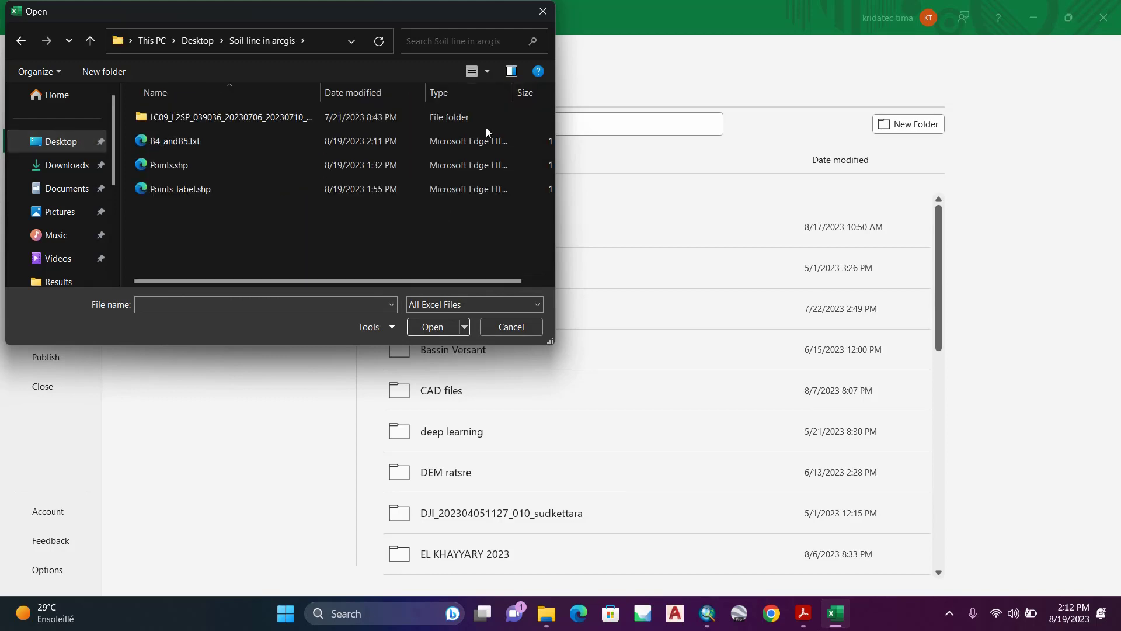
click(538, 305)
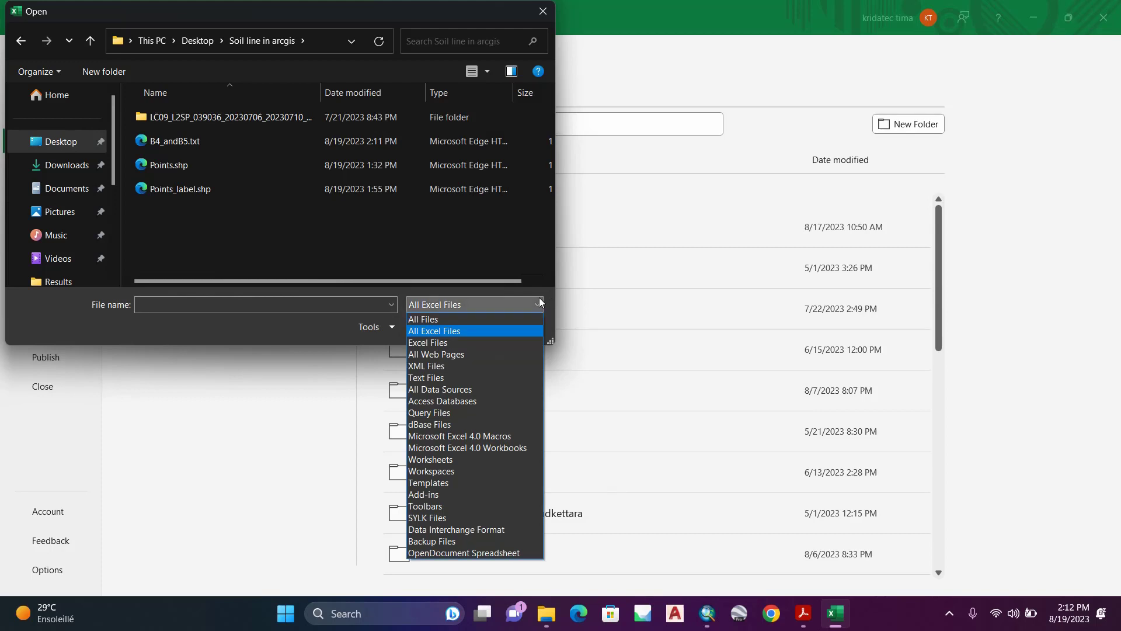
click(456, 378)
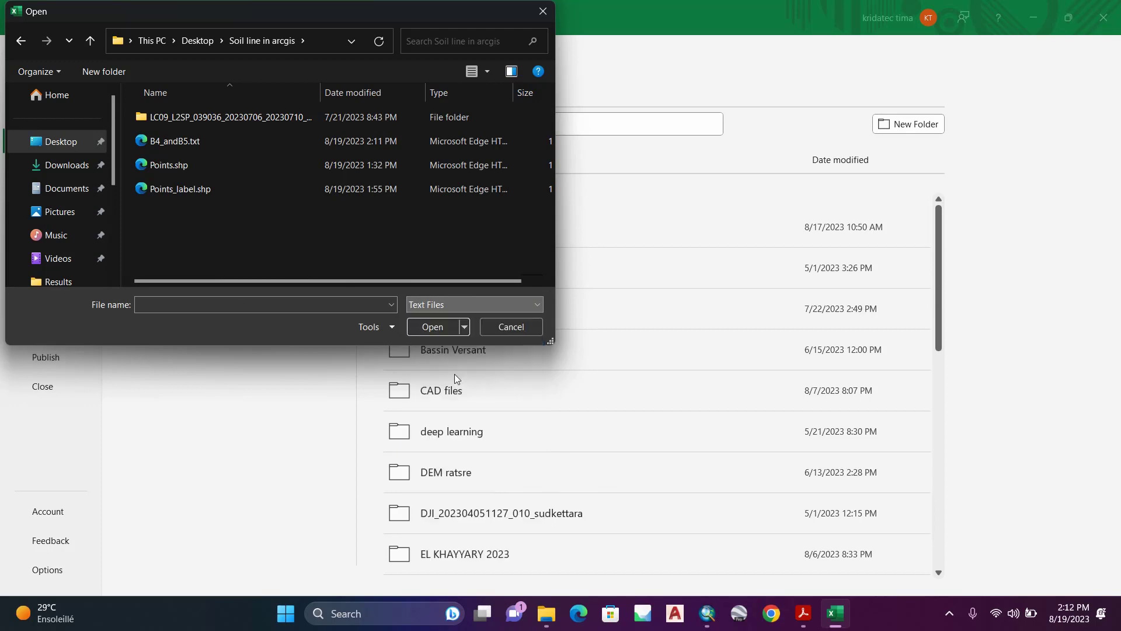
click(175, 141)
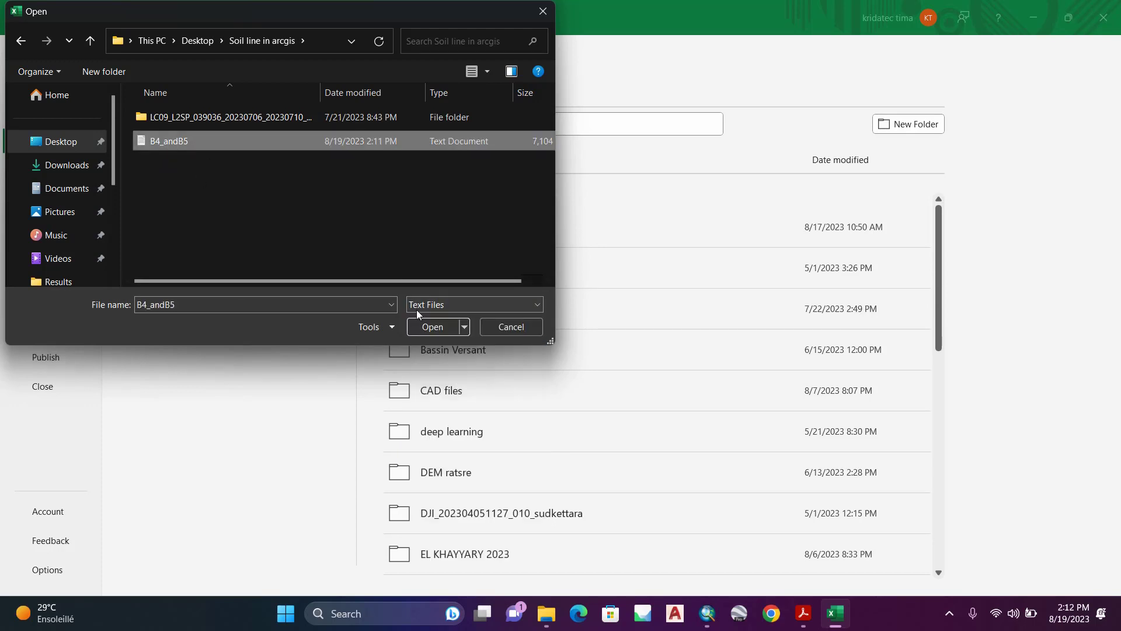
click(435, 326)
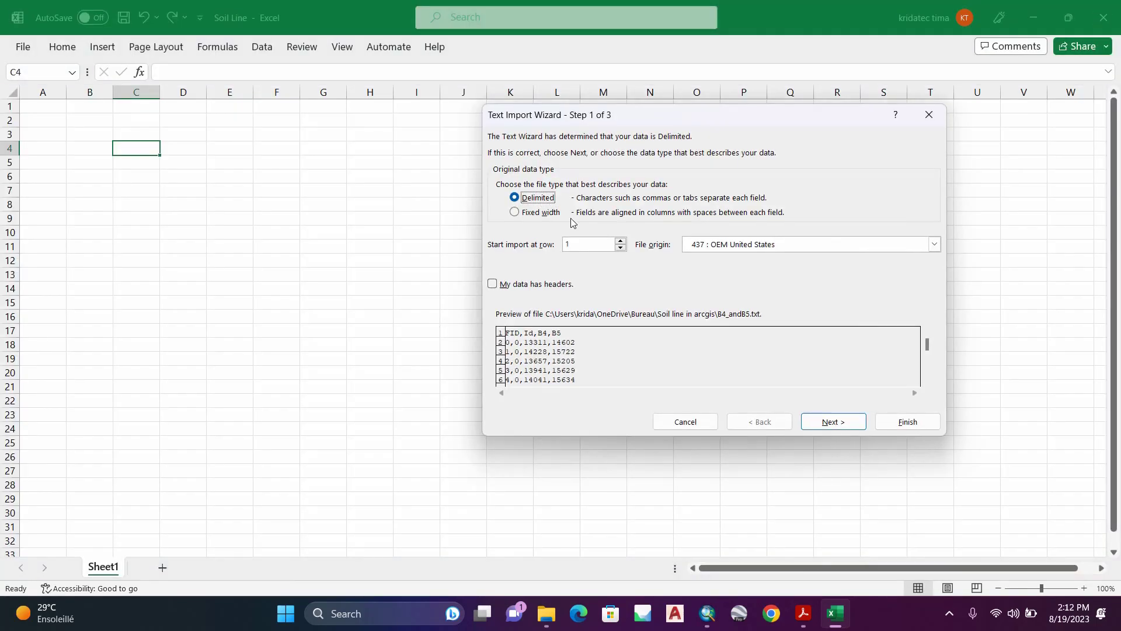
Step: Complete the Text Import Wizard with Comma as the delimiter
click(811, 424)
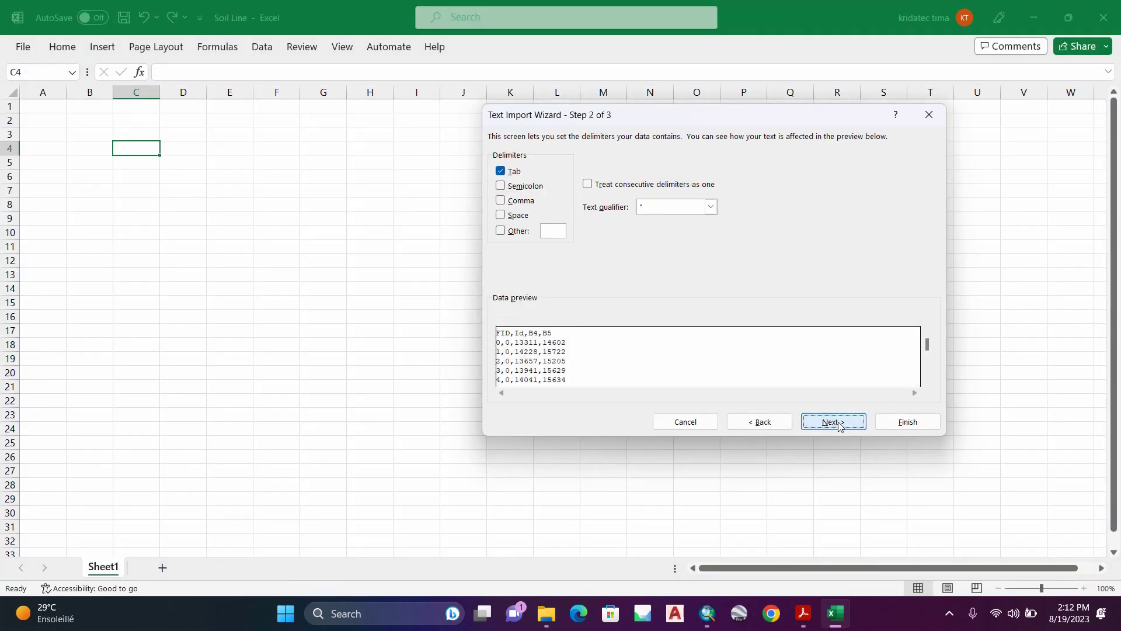
click(504, 202)
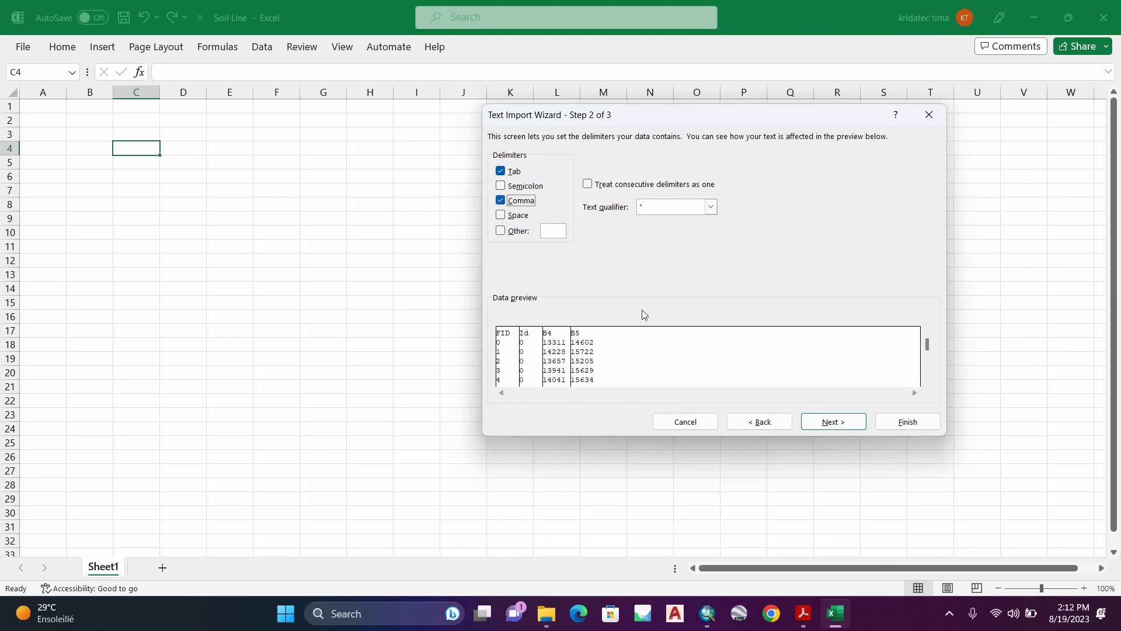
click(843, 430)
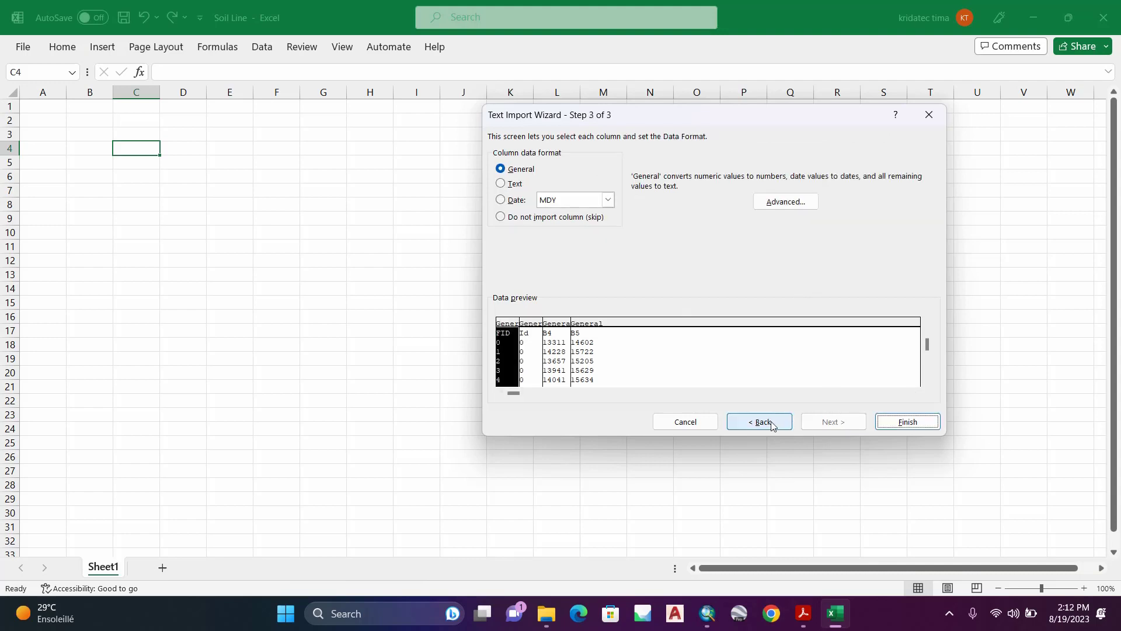
click(913, 427)
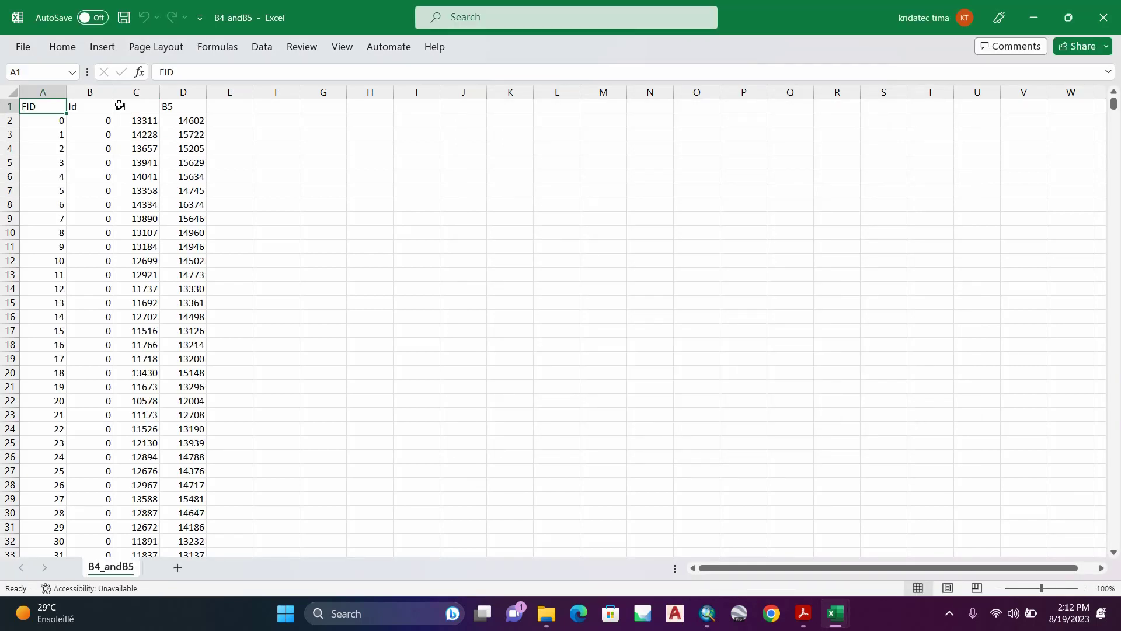
Step: Rename header D1 to 'B5 NIR' and C1 to 'B4 RED'
click(127, 93)
double_click(185, 106)
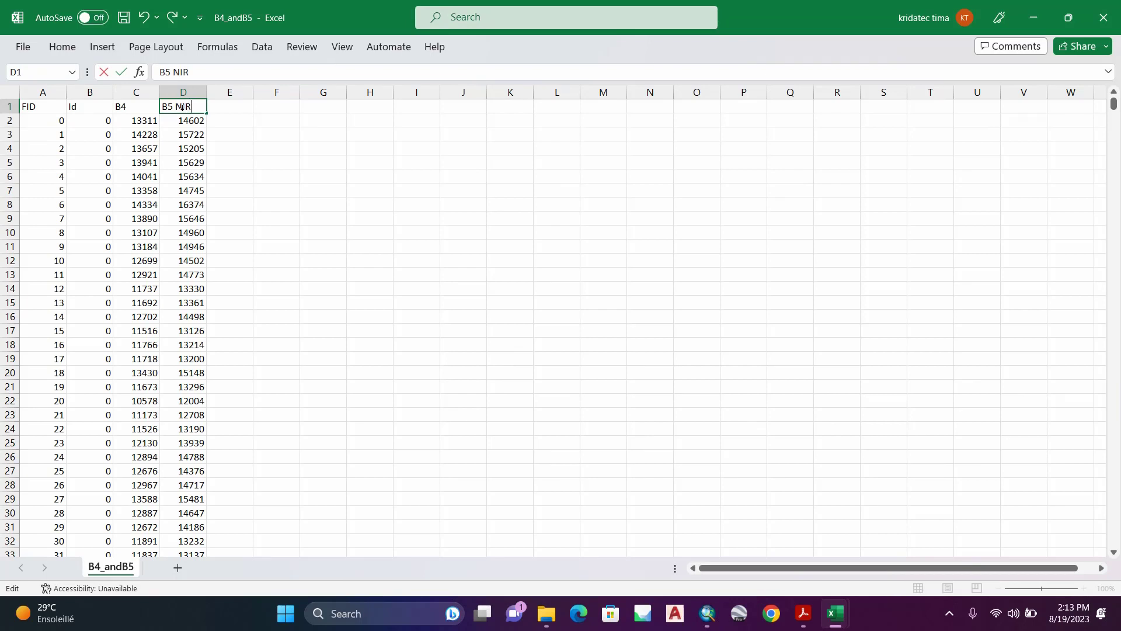
text(NIR)
click(140, 106)
double_click(143, 107)
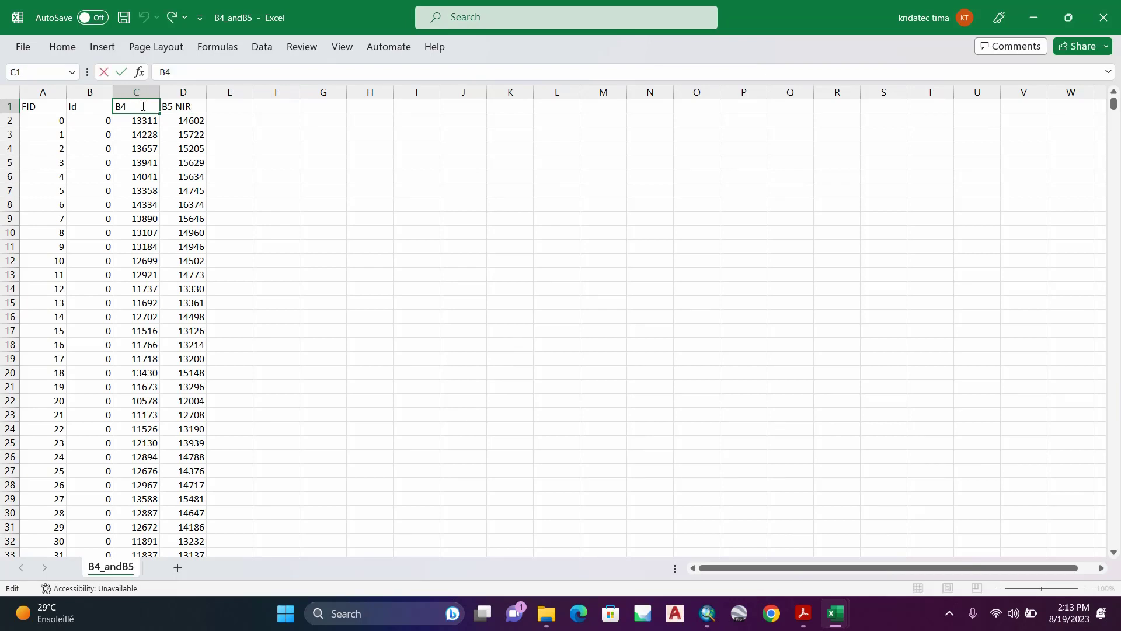
text(RED)
click(260, 150)
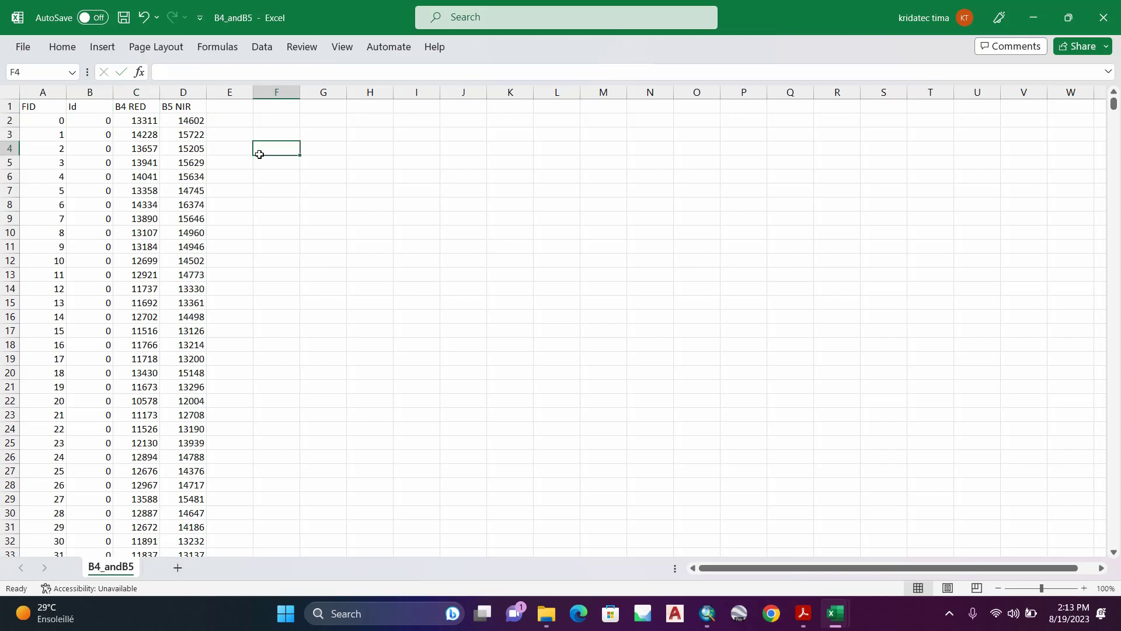
Step: Insert a plain Scatter chart from the Insert tab and bring up the empty chart's context menu
click(102, 47)
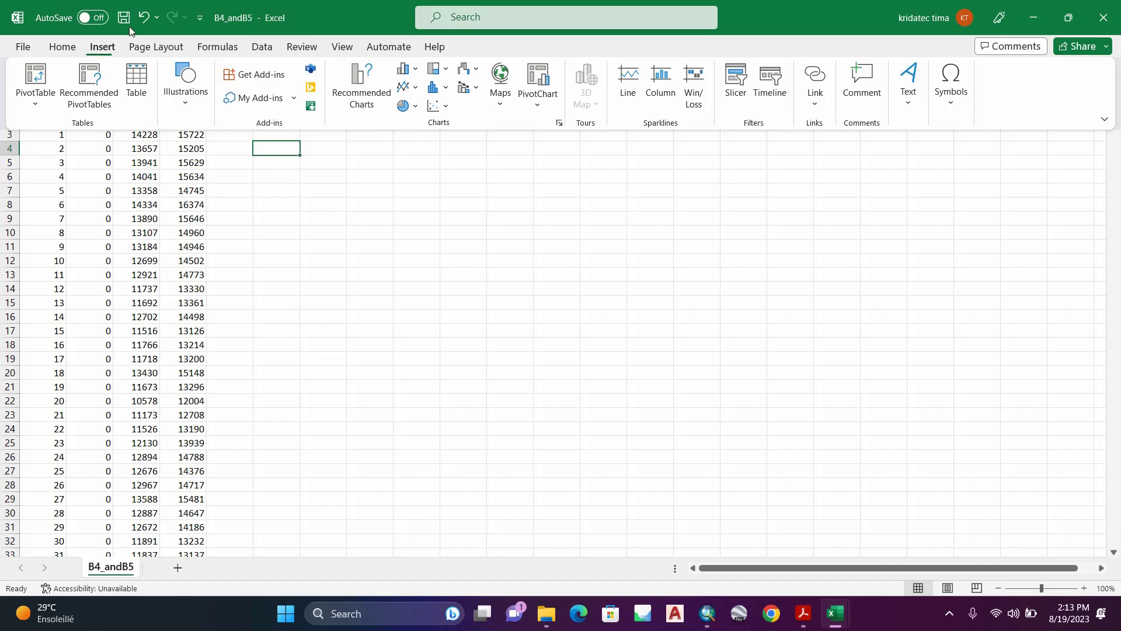
click(447, 109)
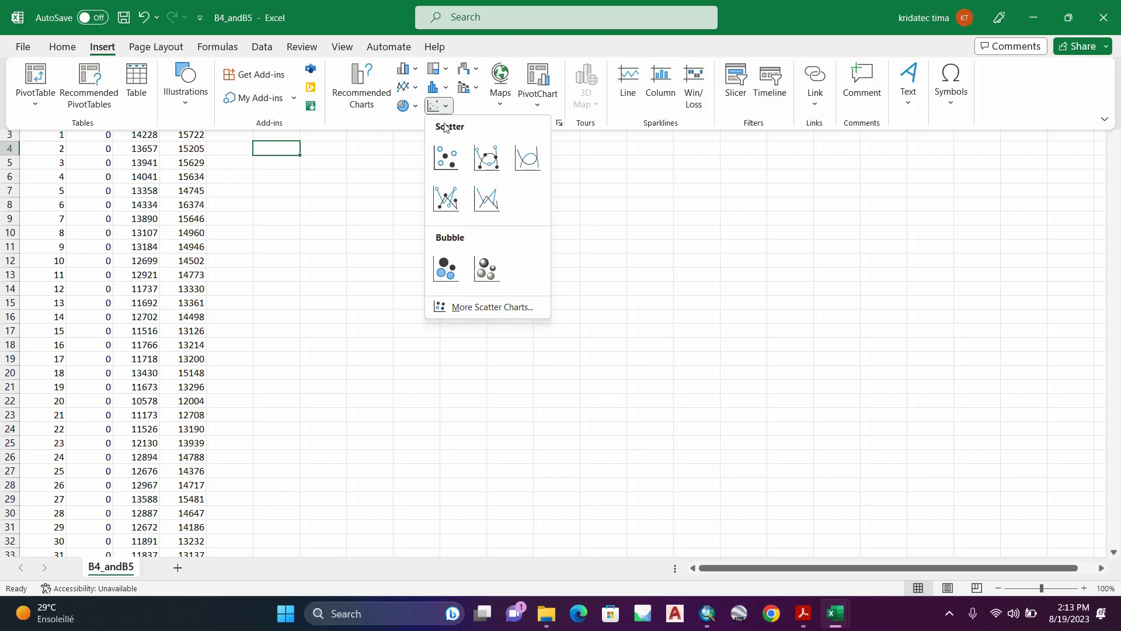
click(444, 159)
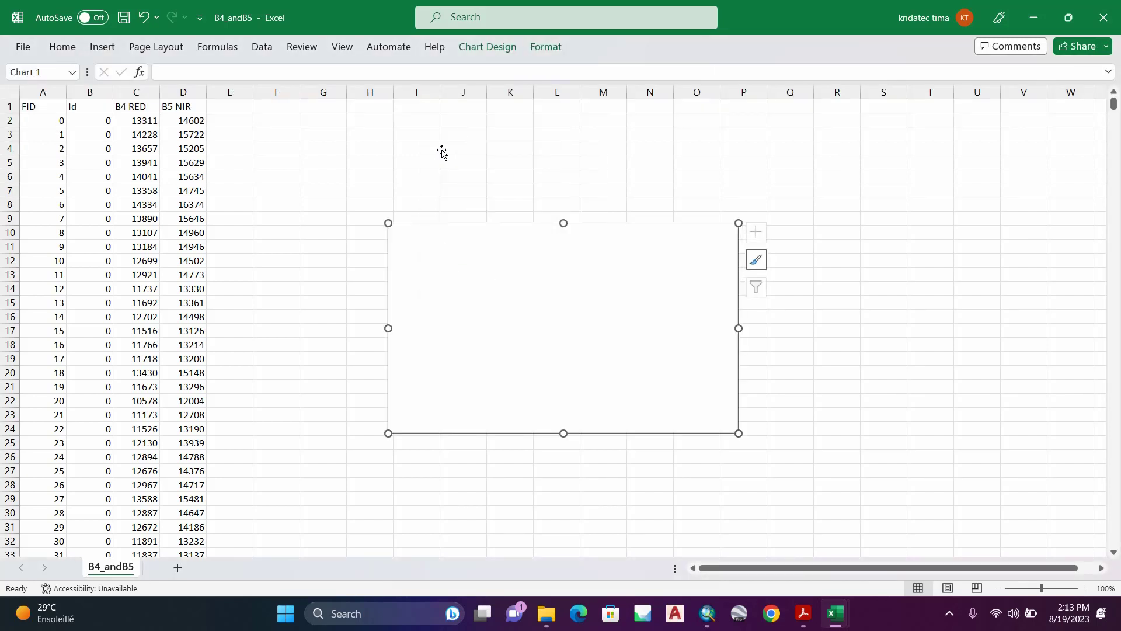
right_click(589, 275)
click(584, 288)
right_click(585, 296)
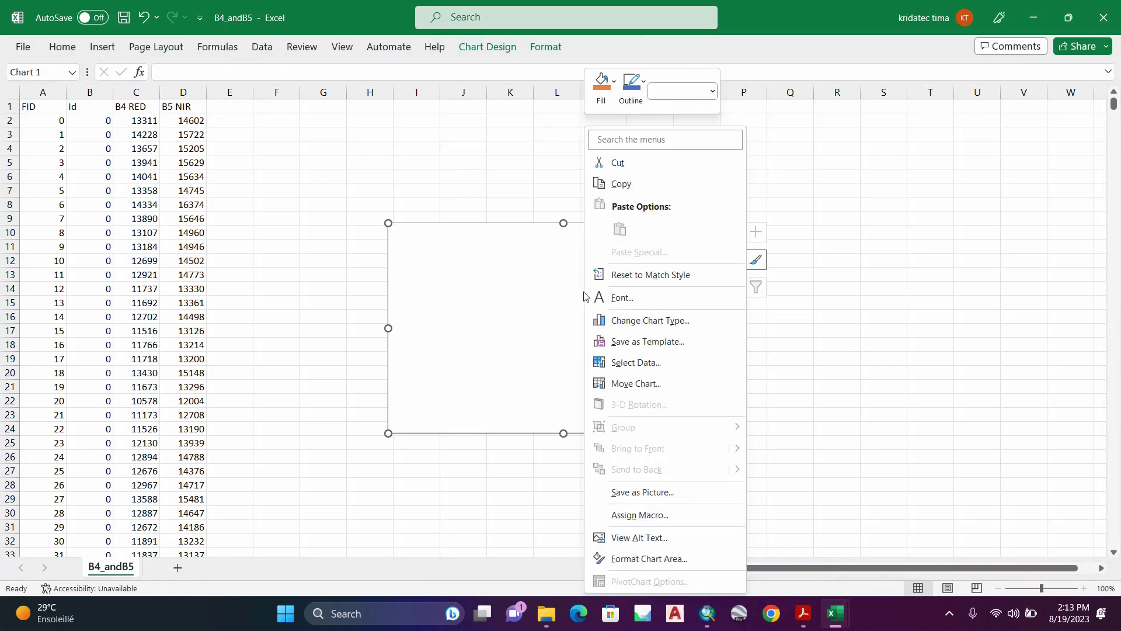